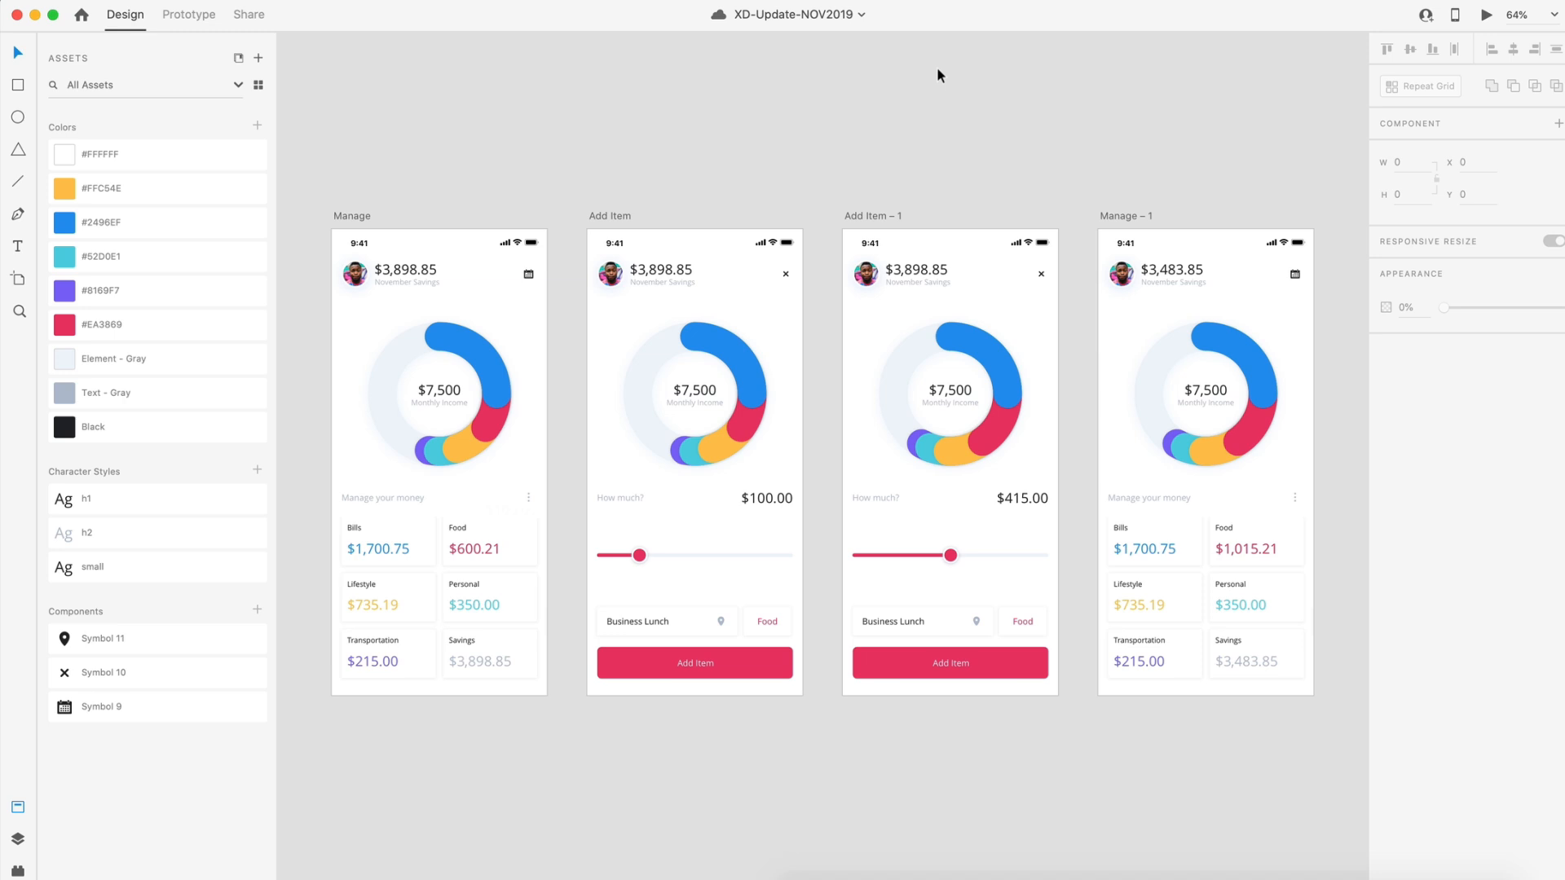
- Open the document's invitation options to view its coediting members
scroll(939, 75, "down", 1)
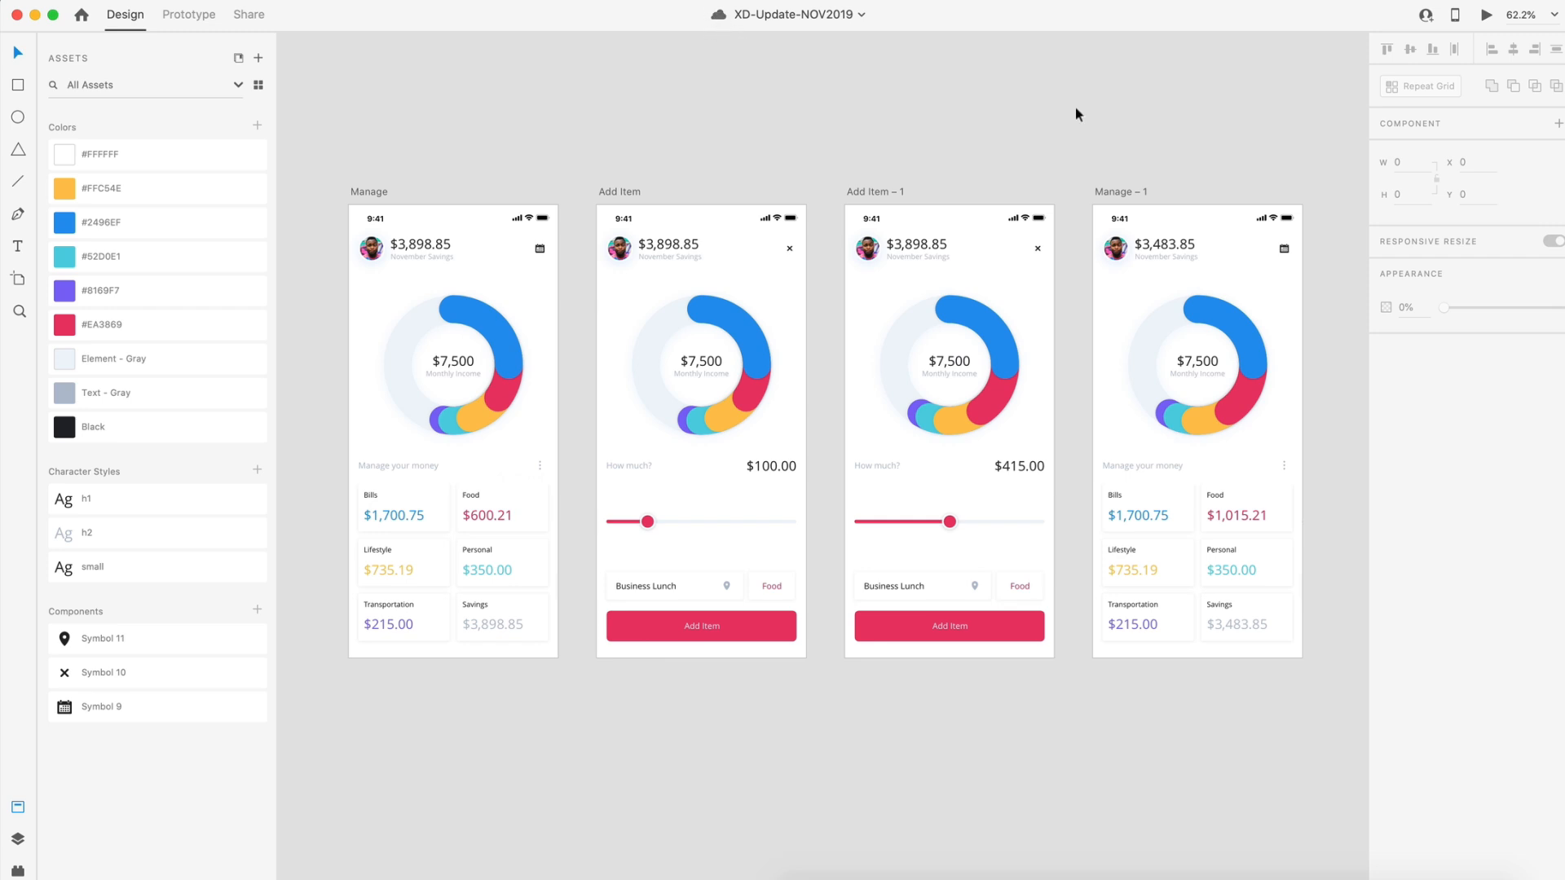
left_click(1429, 18)
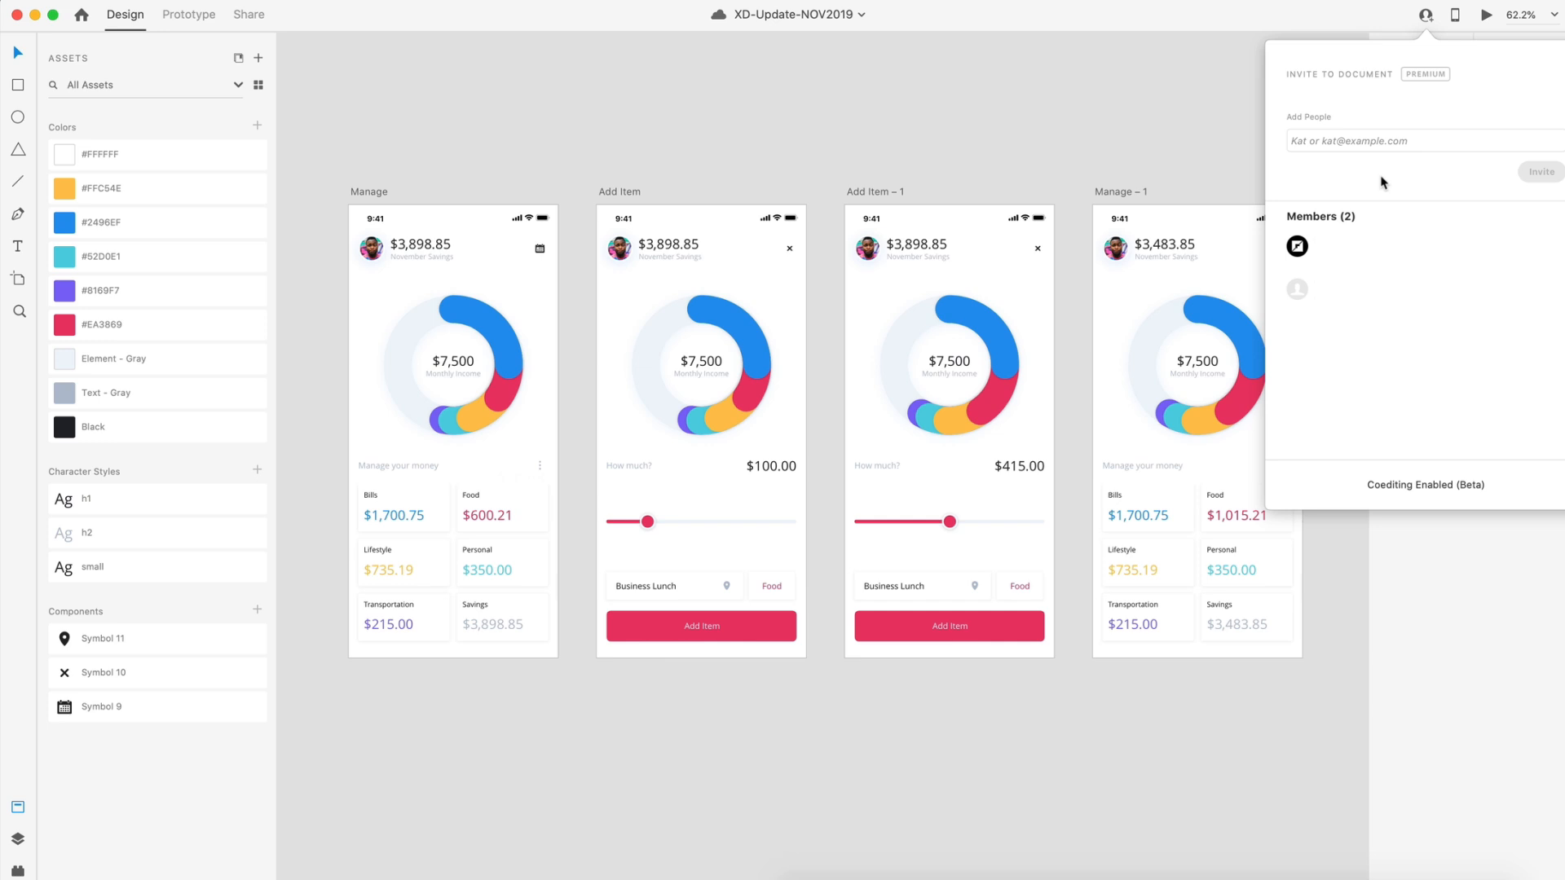
left_click(1300, 97)
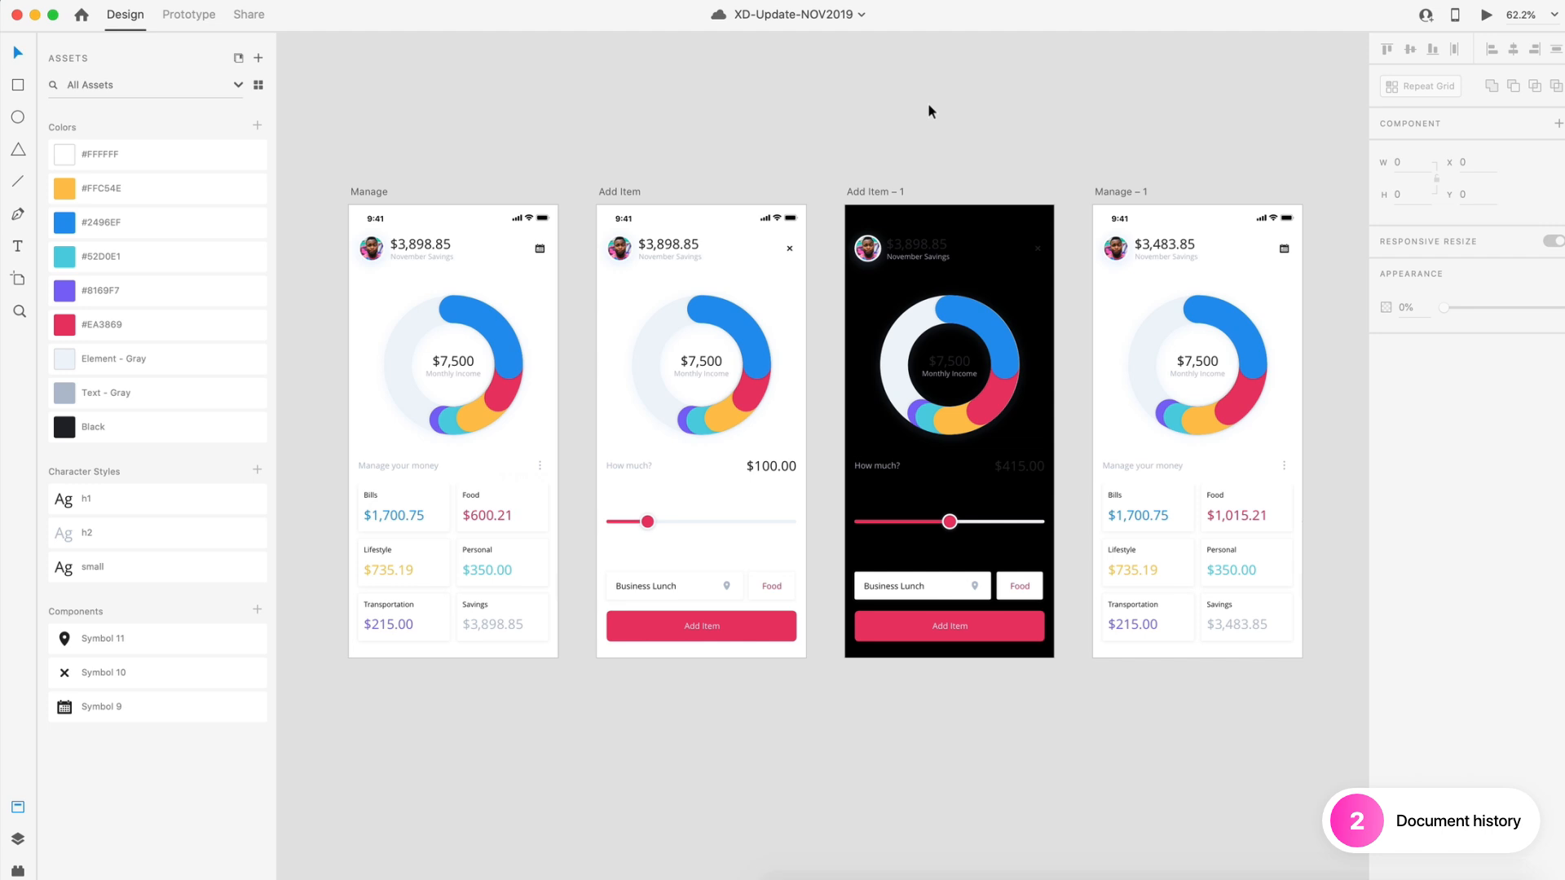
- Mark the 2:59 PM version in the document history and name it "Color Changes to BTNs"
left_click(861, 15)
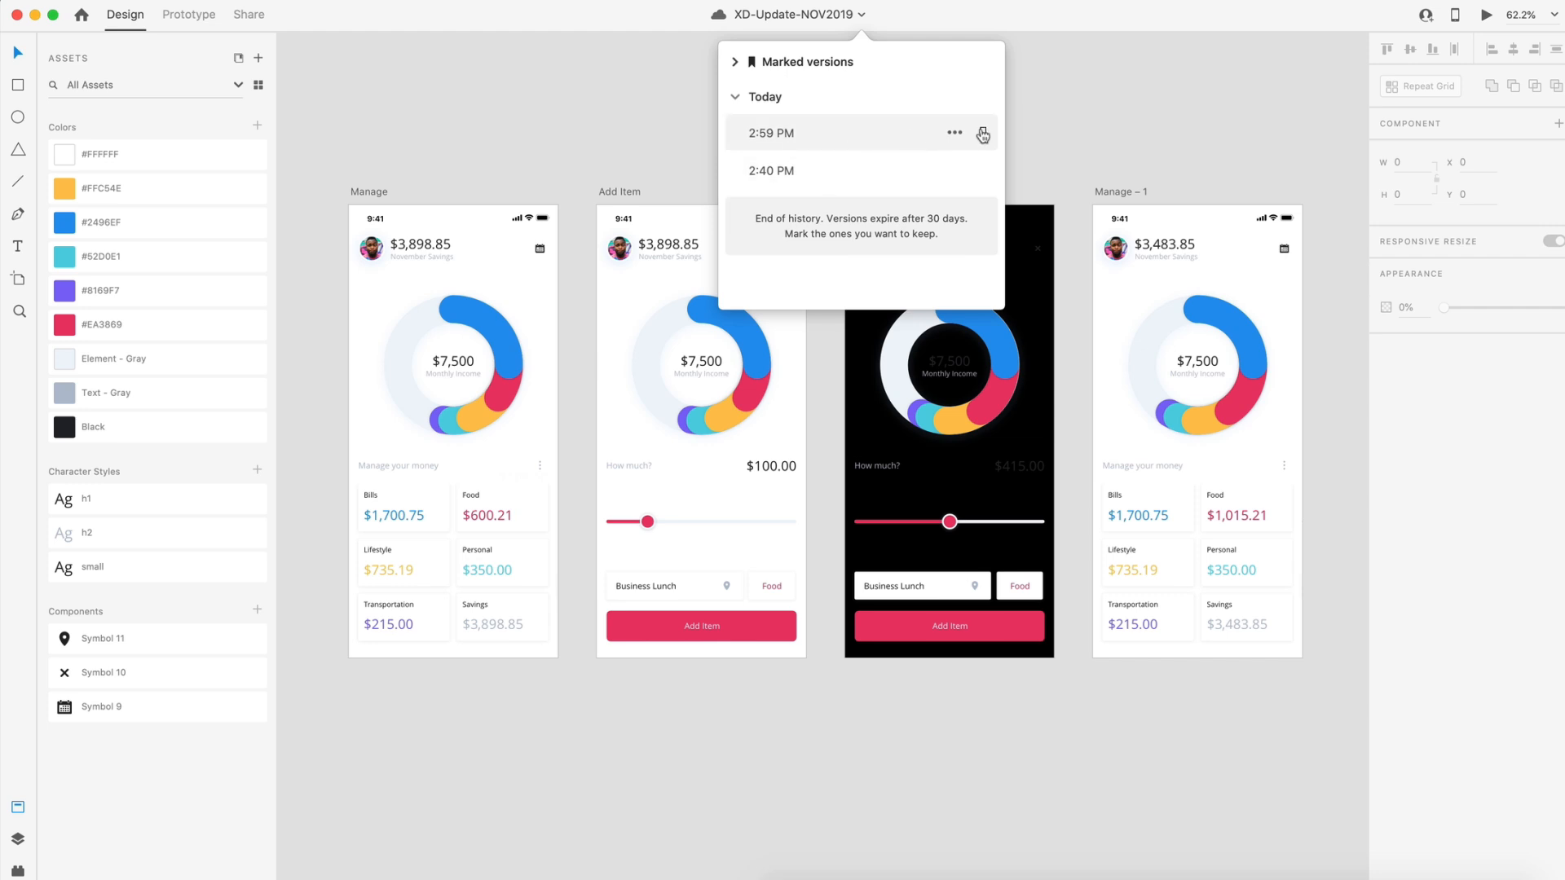
left_click(984, 135)
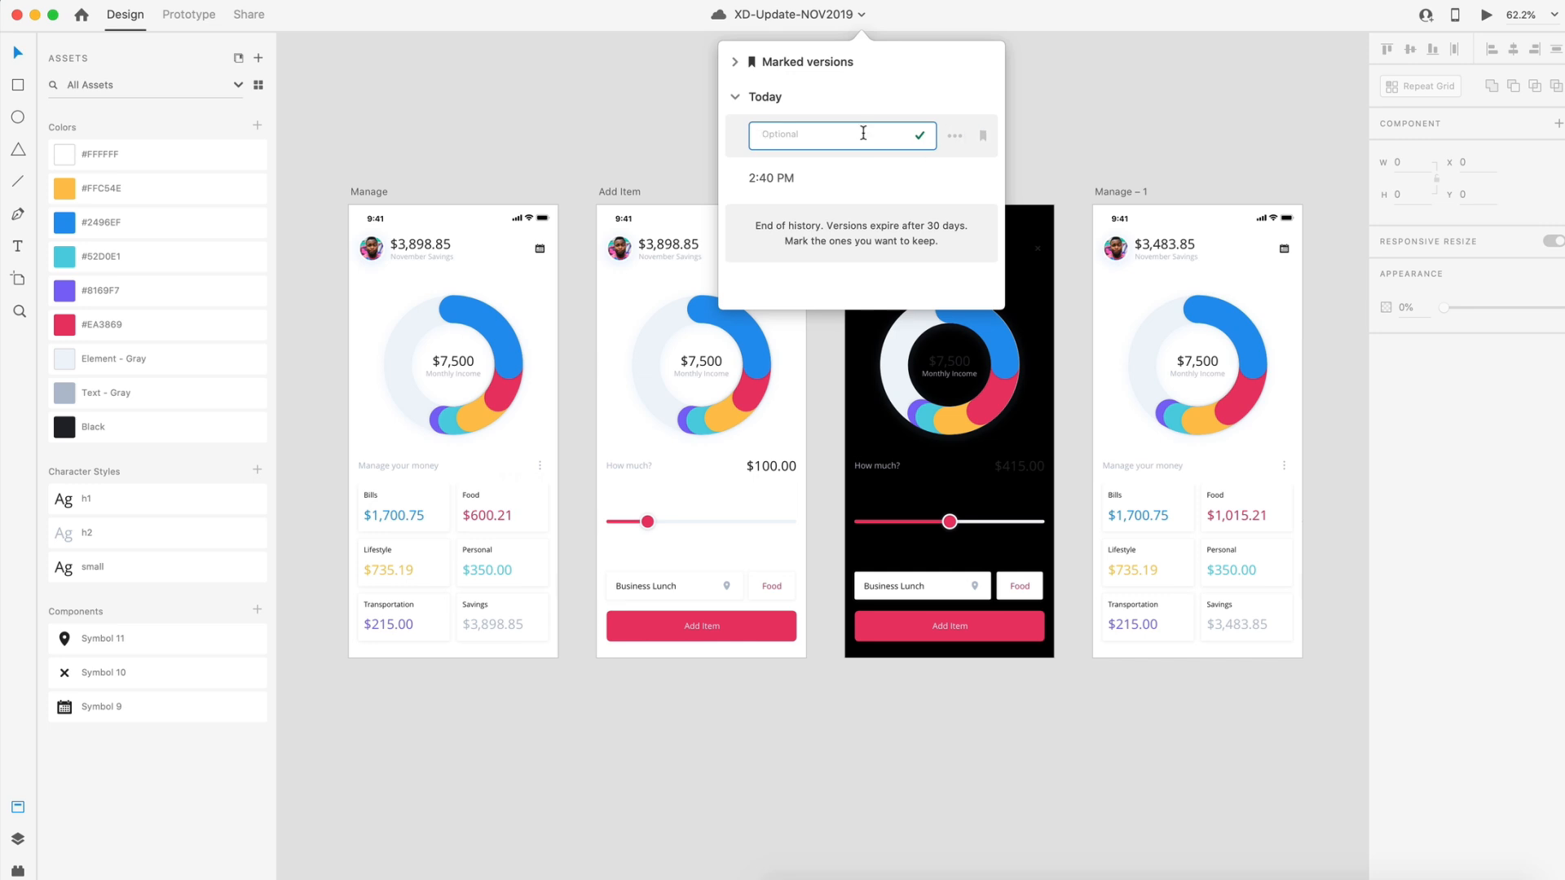
type("Color Changes to BTNs")
key("Return")
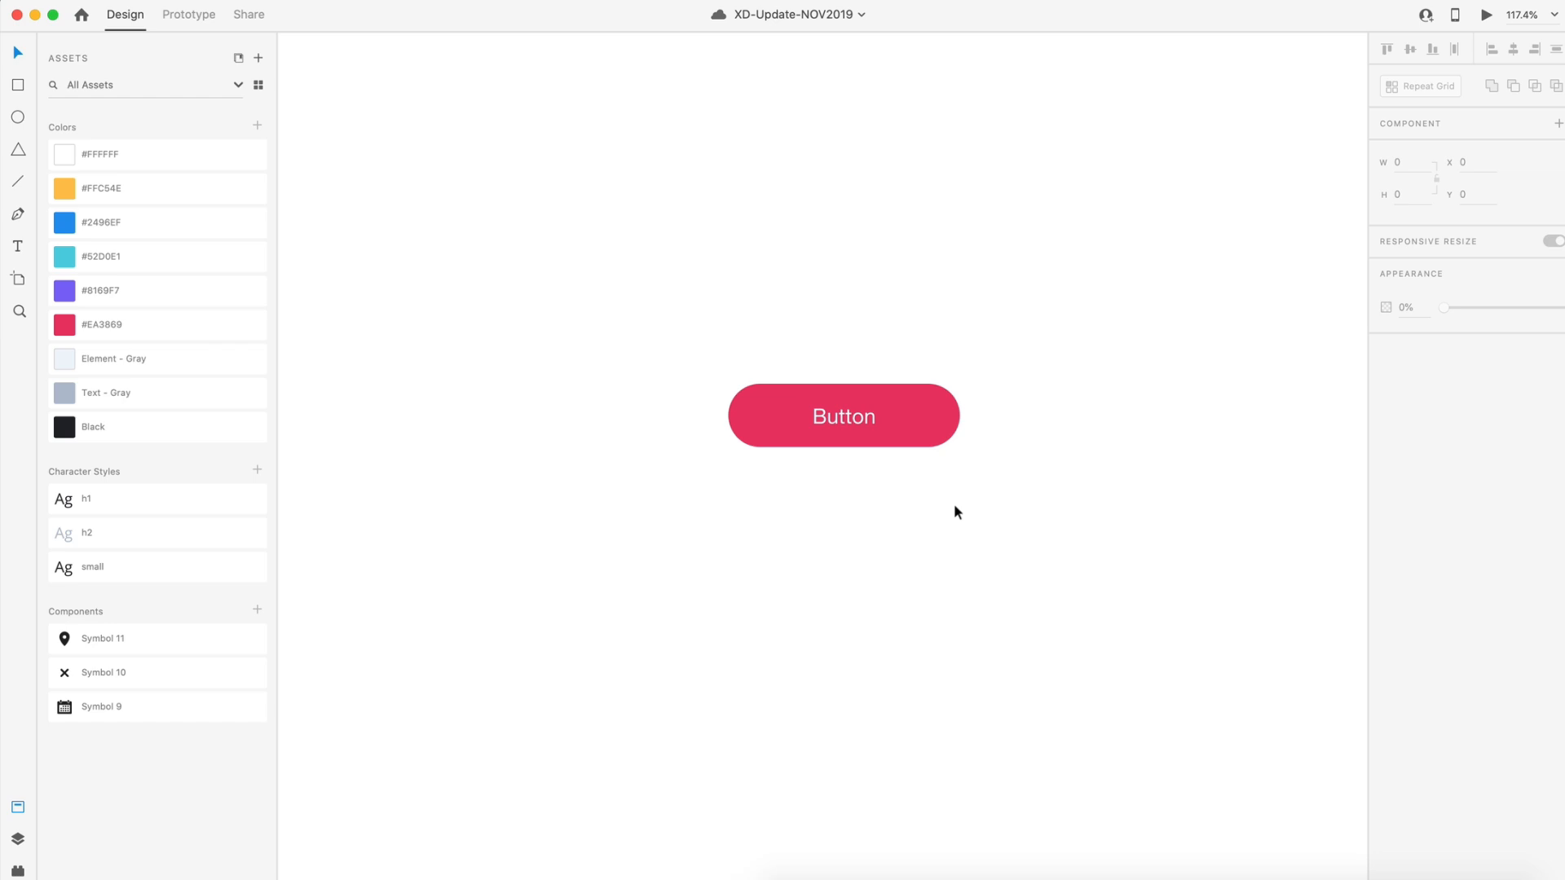
- Convert the pink button group into a master component
left_click(928, 399)
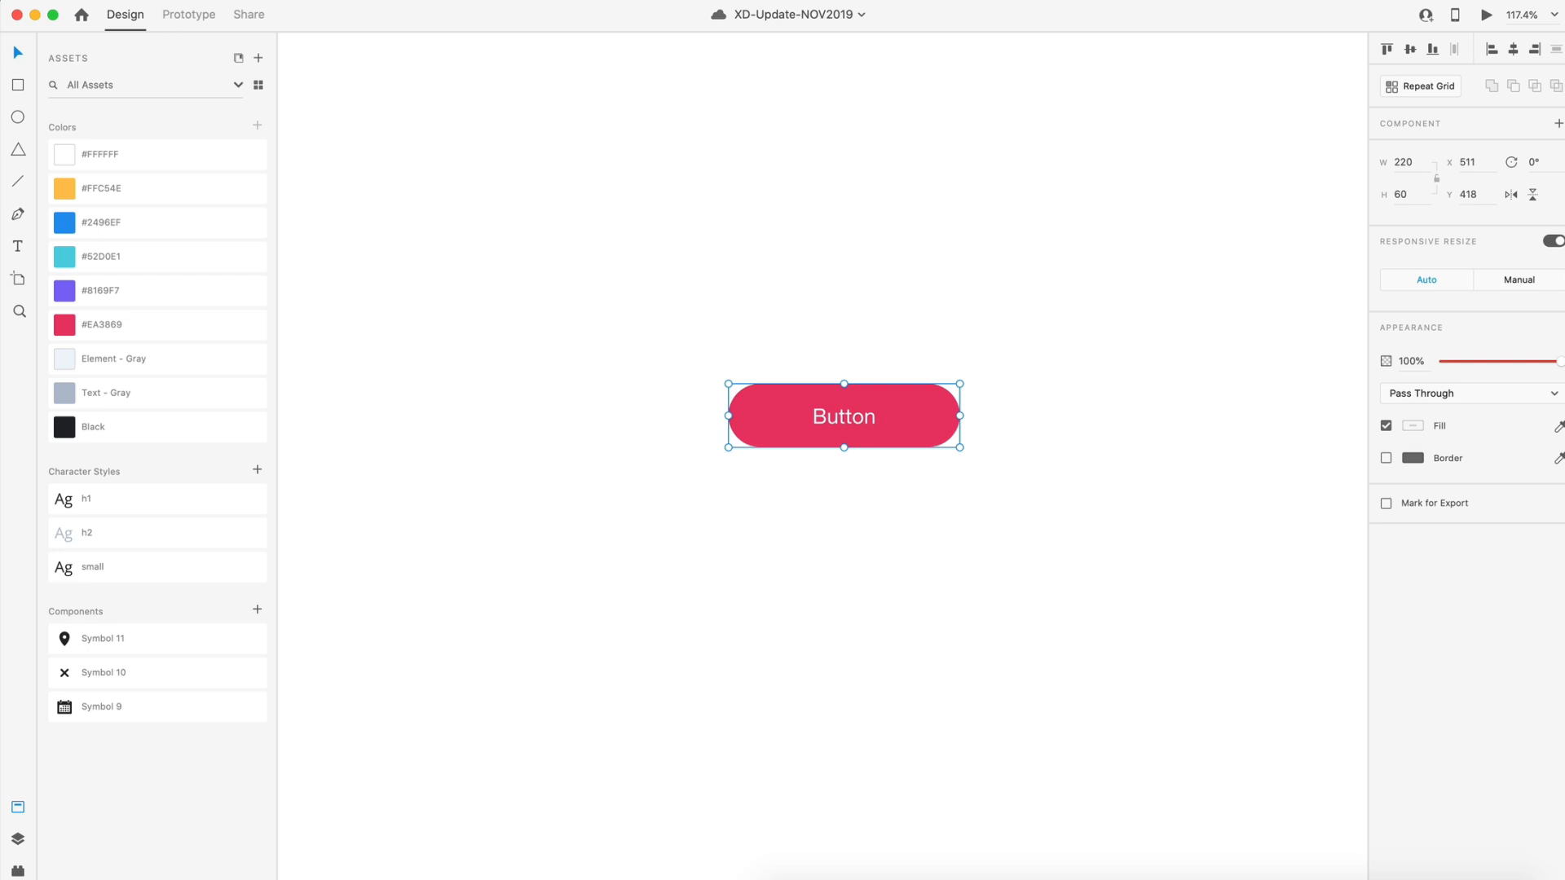
left_click(179, 16)
left_click(526, 135)
left_click(1558, 123)
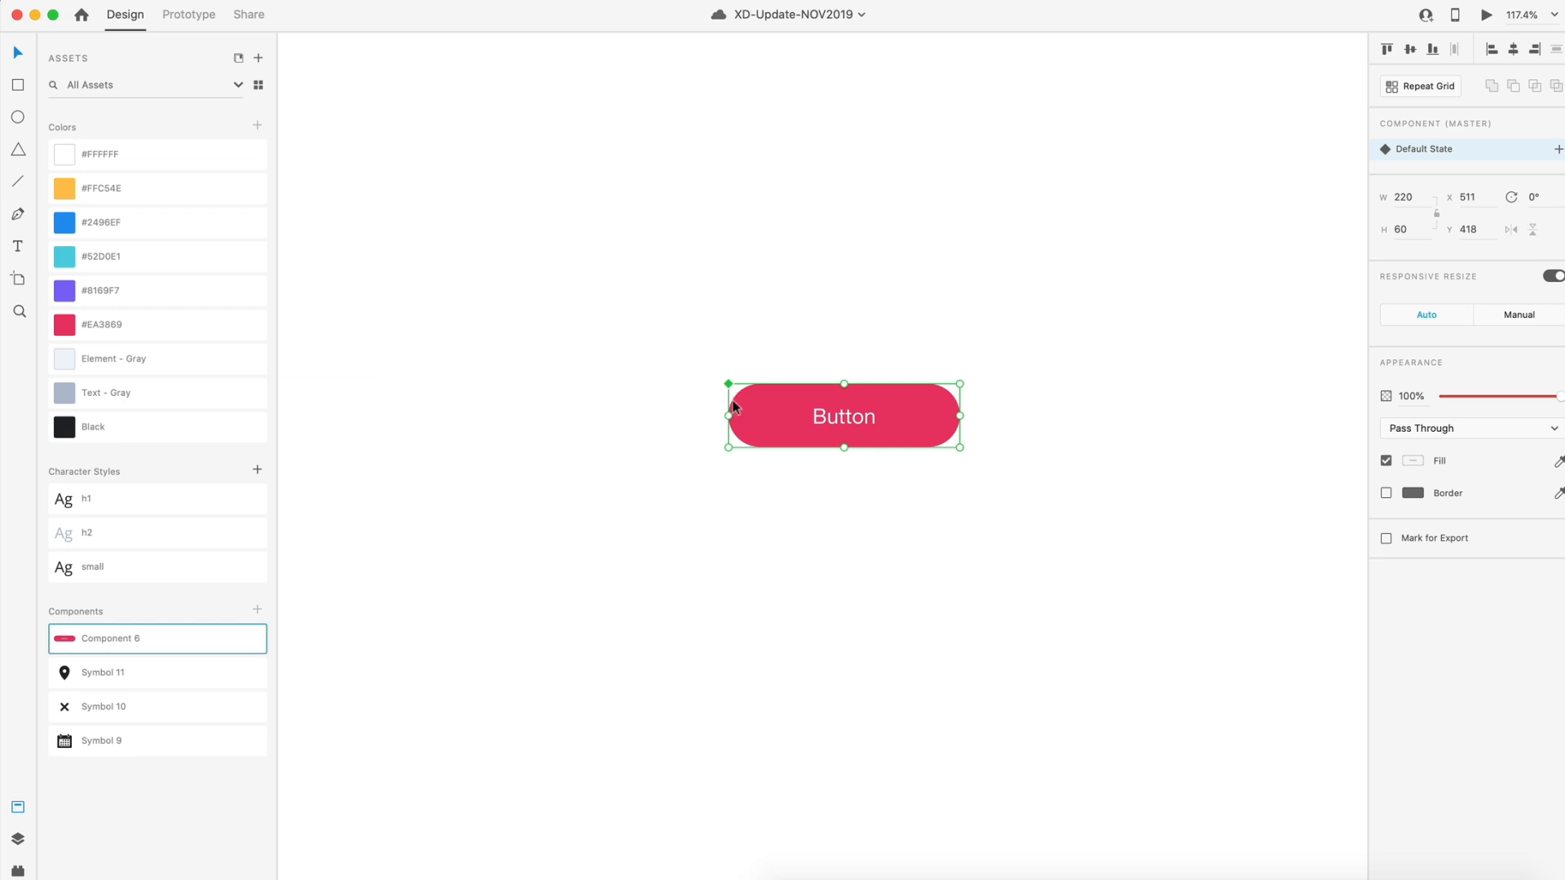
- Place two copies of the button component below the master and select one to view its instance properties
scroll(733, 391, "up", 5)
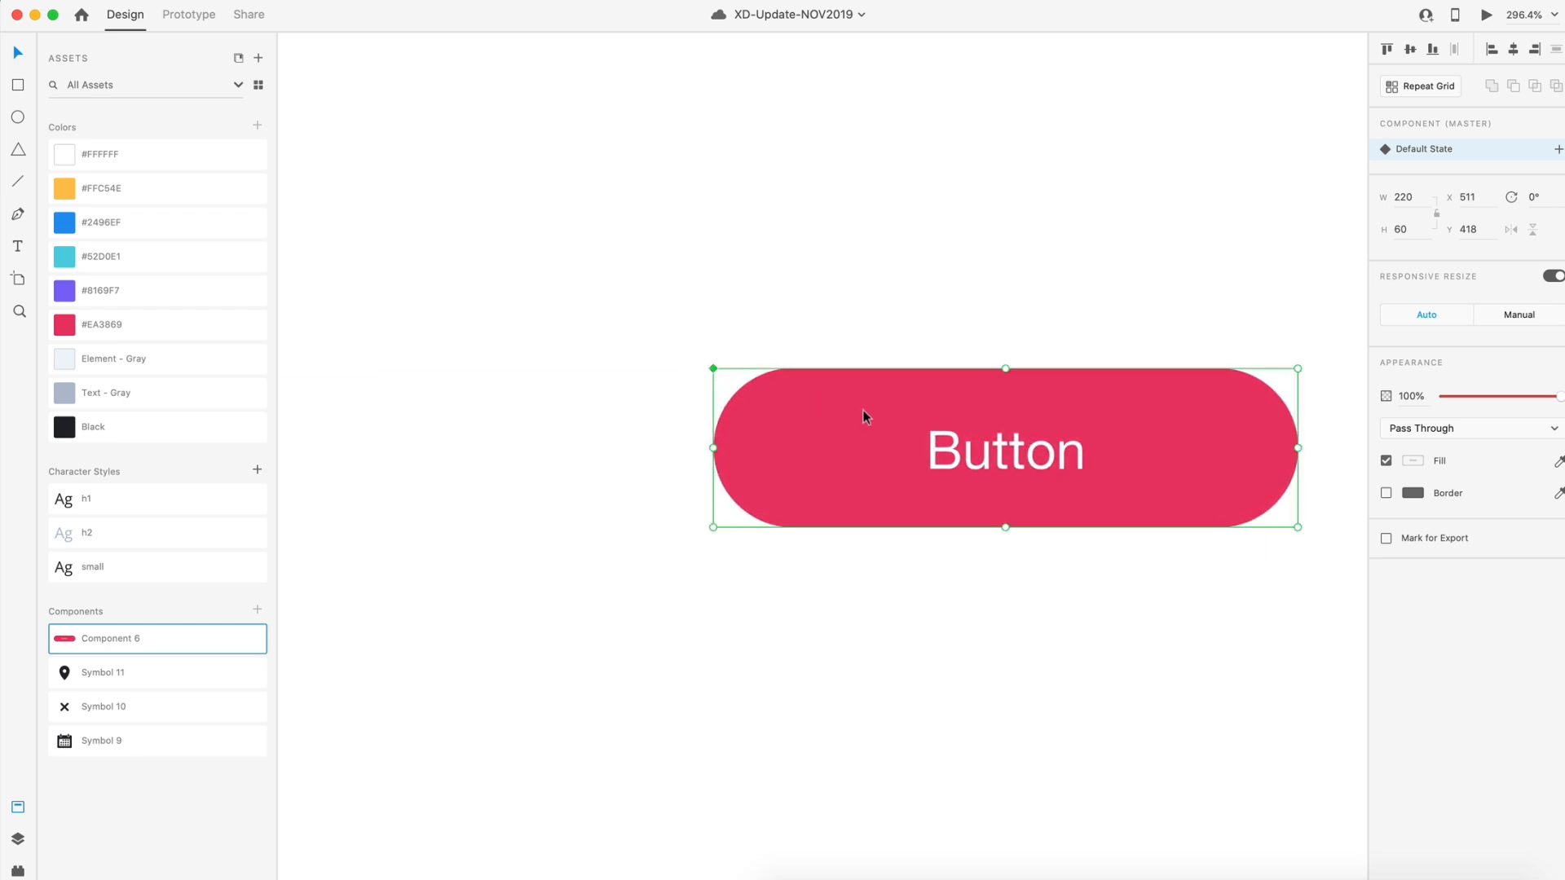
scroll(836, 403, "down", 3)
left_click_drag(1045, 419, 1095, 694)
left_click_drag(926, 797, 624, 540)
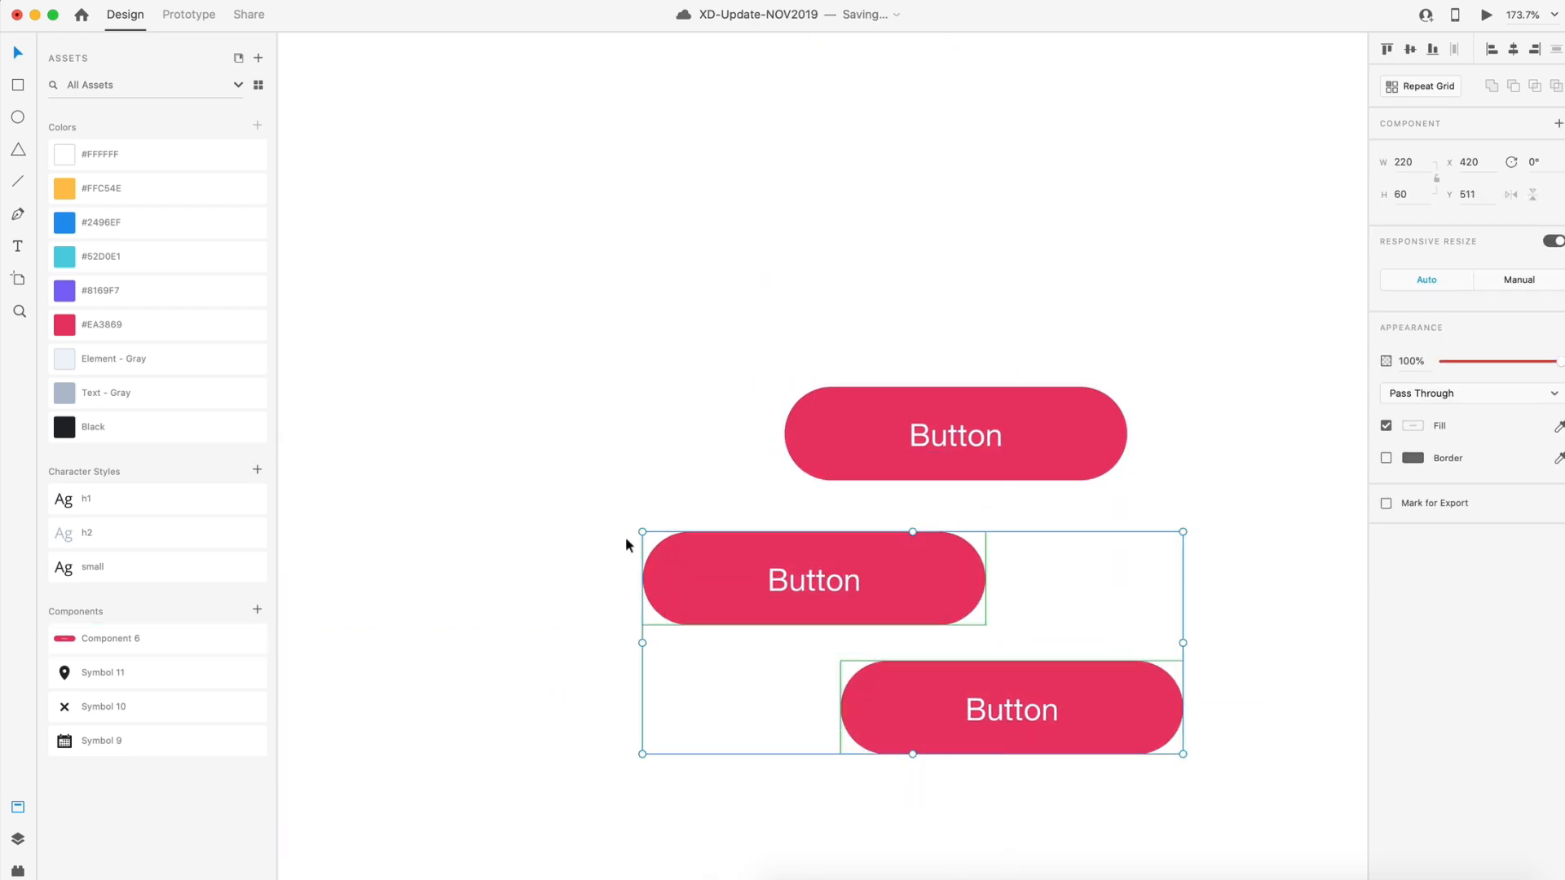
left_click(663, 569)
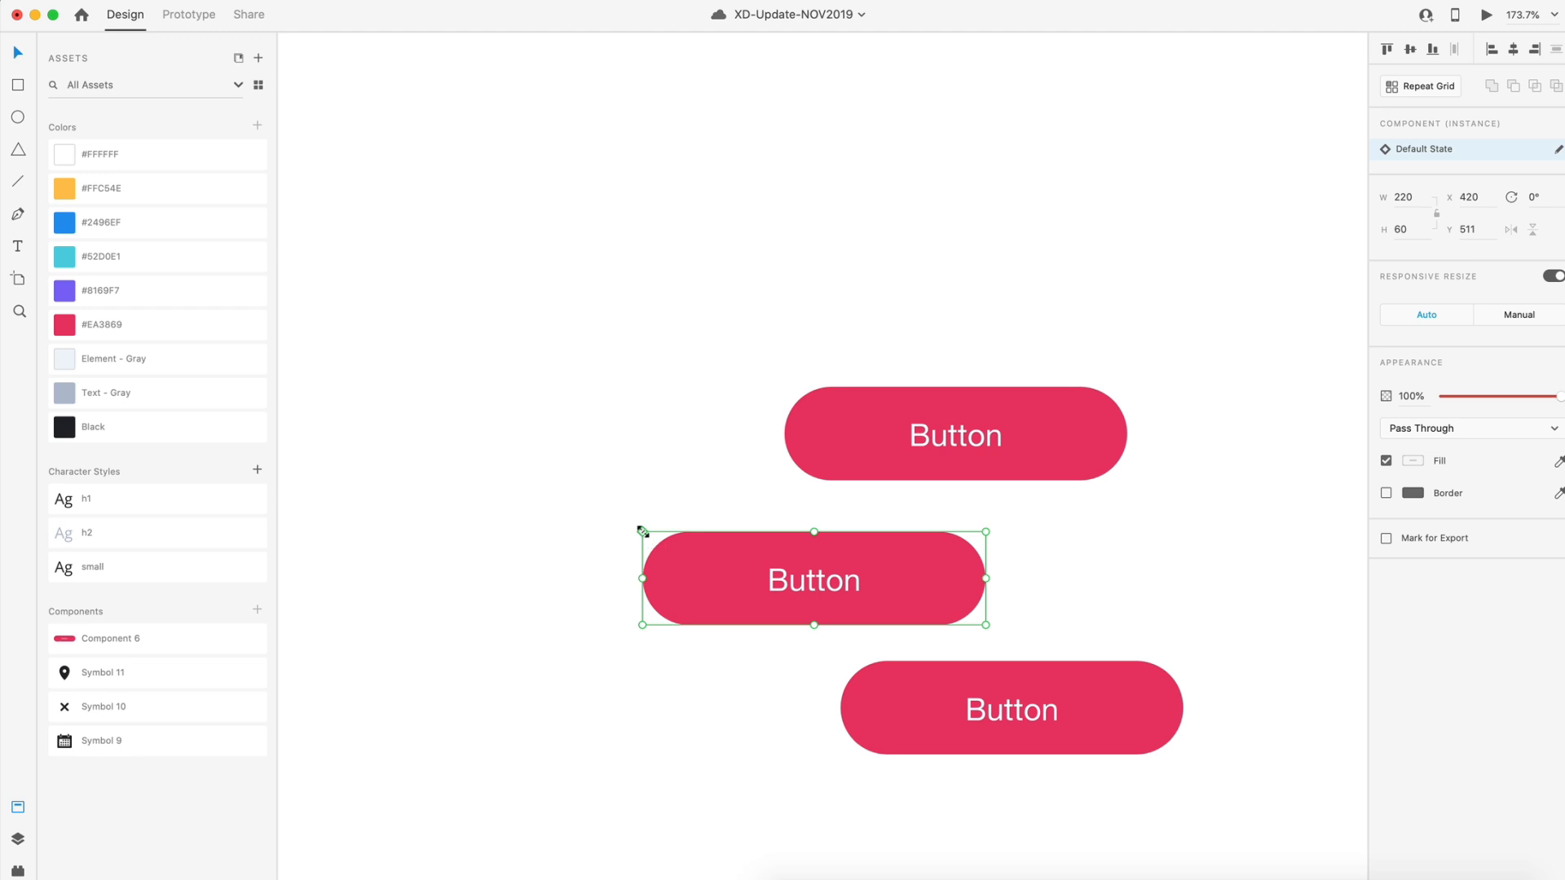
- Delete the two button copies below the master component
left_click(848, 692)
left_click_drag(958, 776, 727, 589)
key("Delete")
- Add a Hover State to the master button component, keeping the suggested state name
scroll(864, 556, "right", 1)
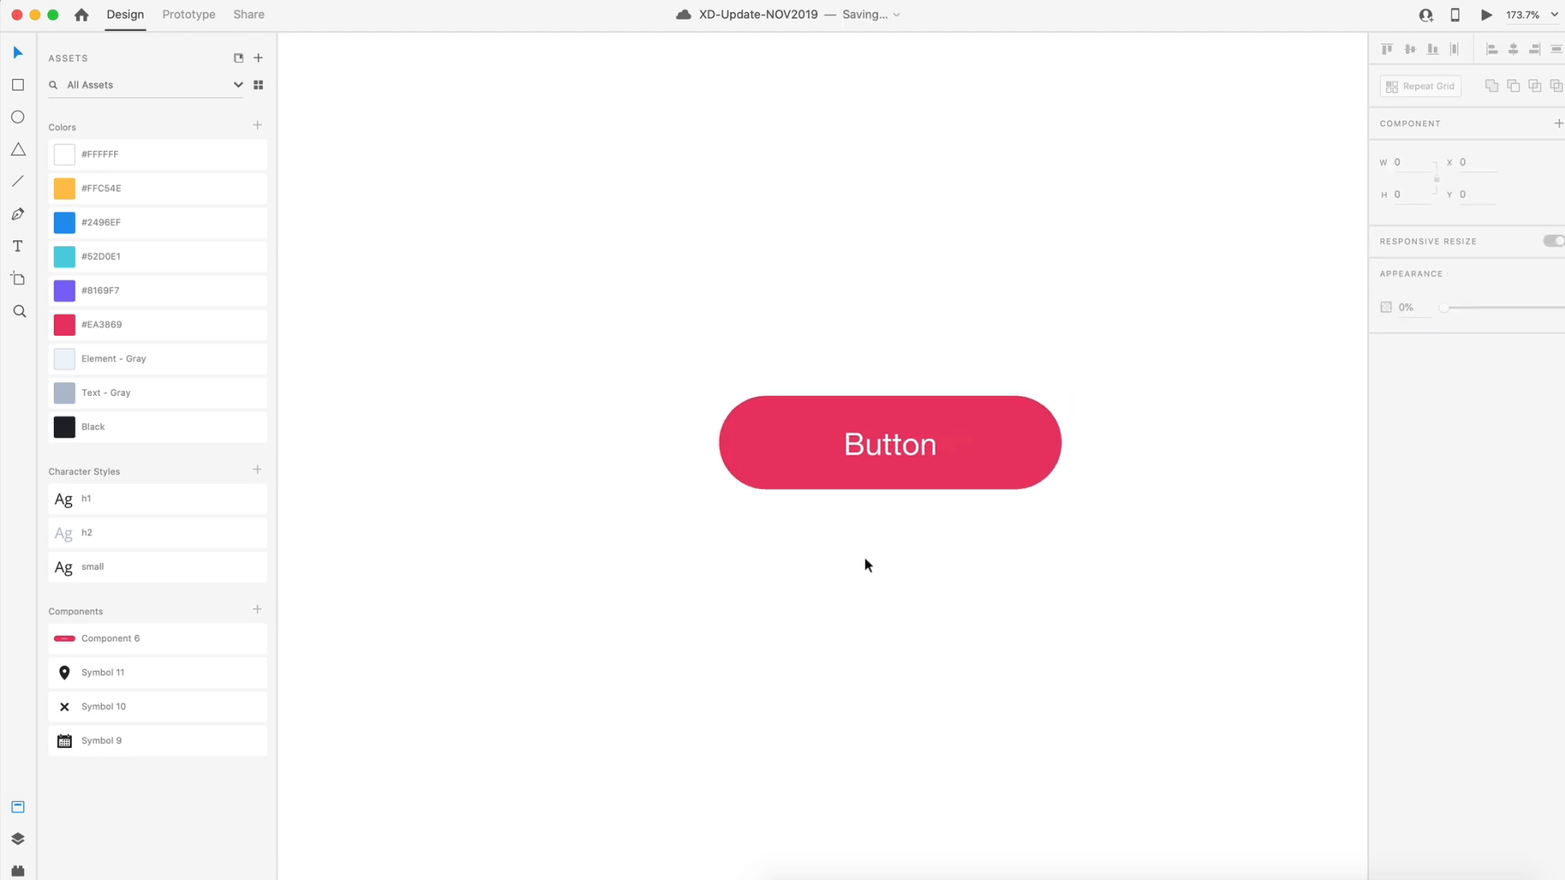
left_click(772, 453)
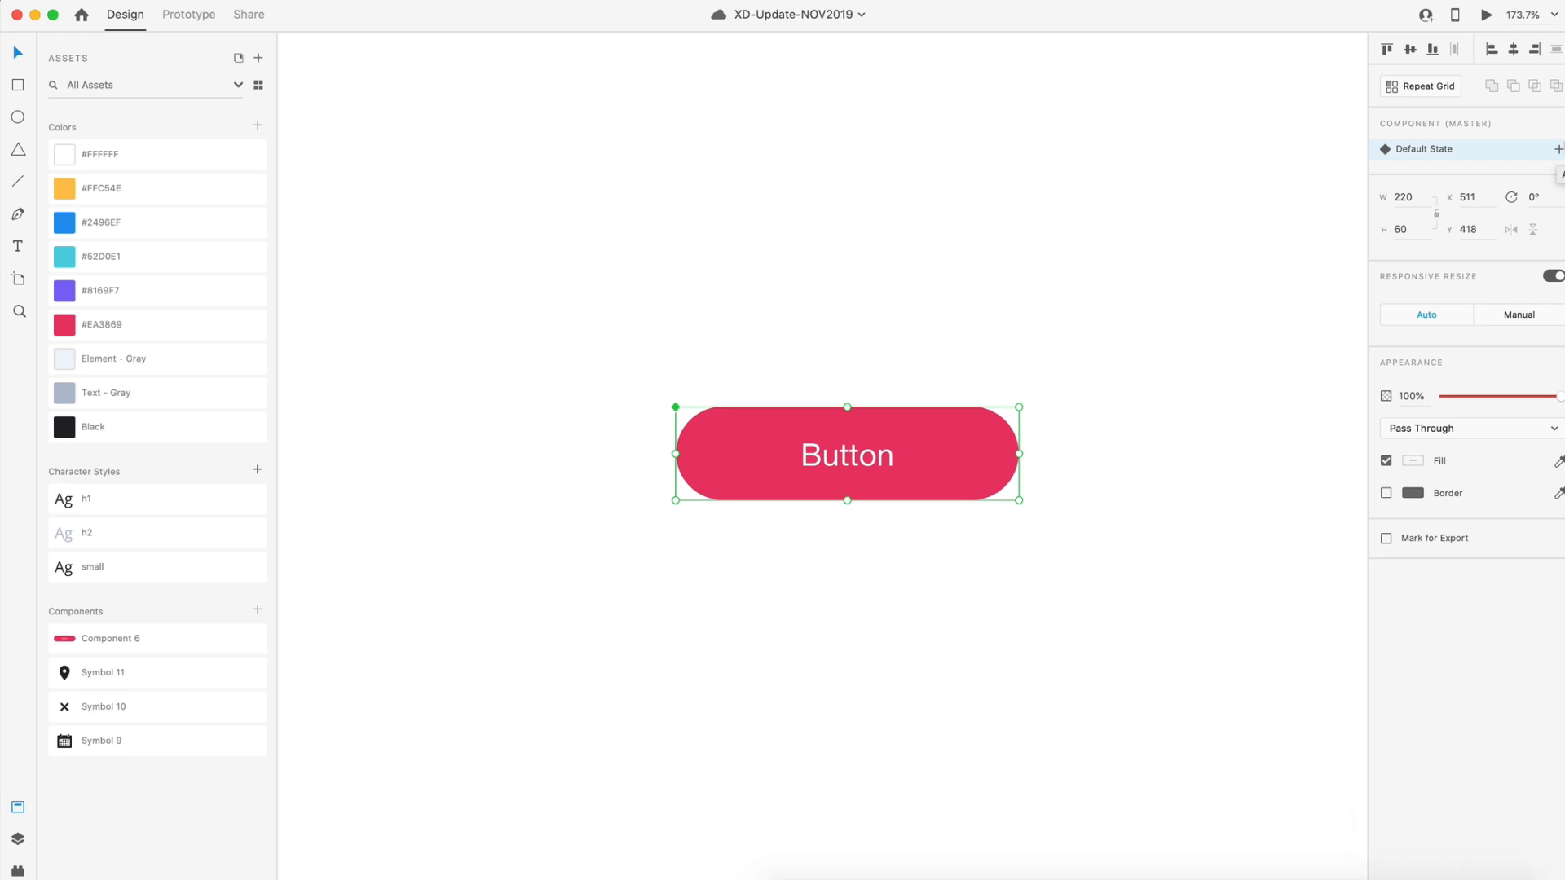
left_click(1559, 151)
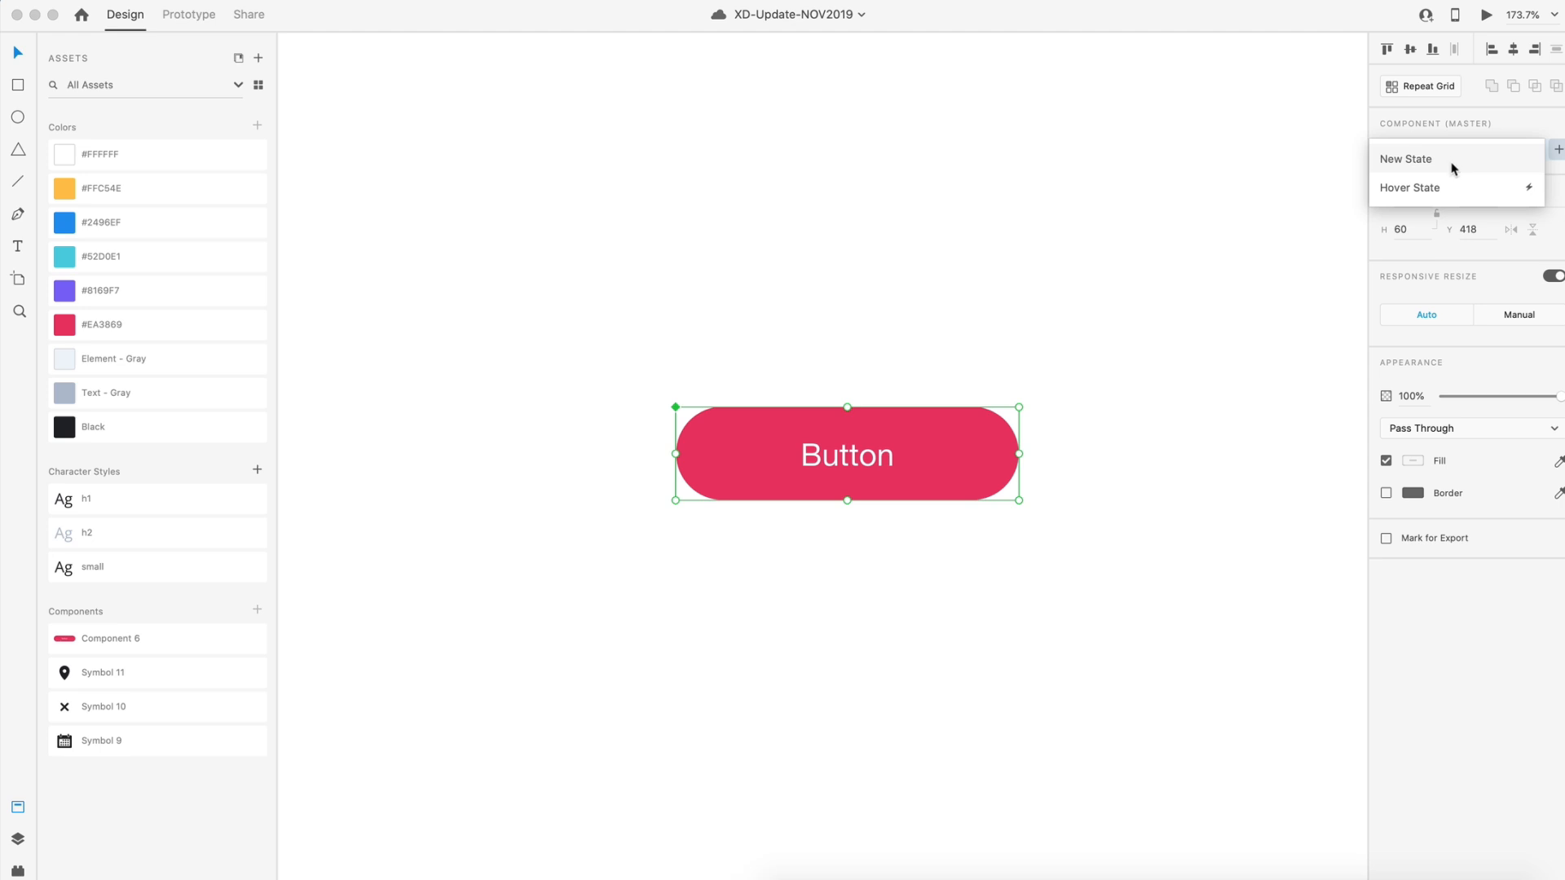
left_click(1485, 189)
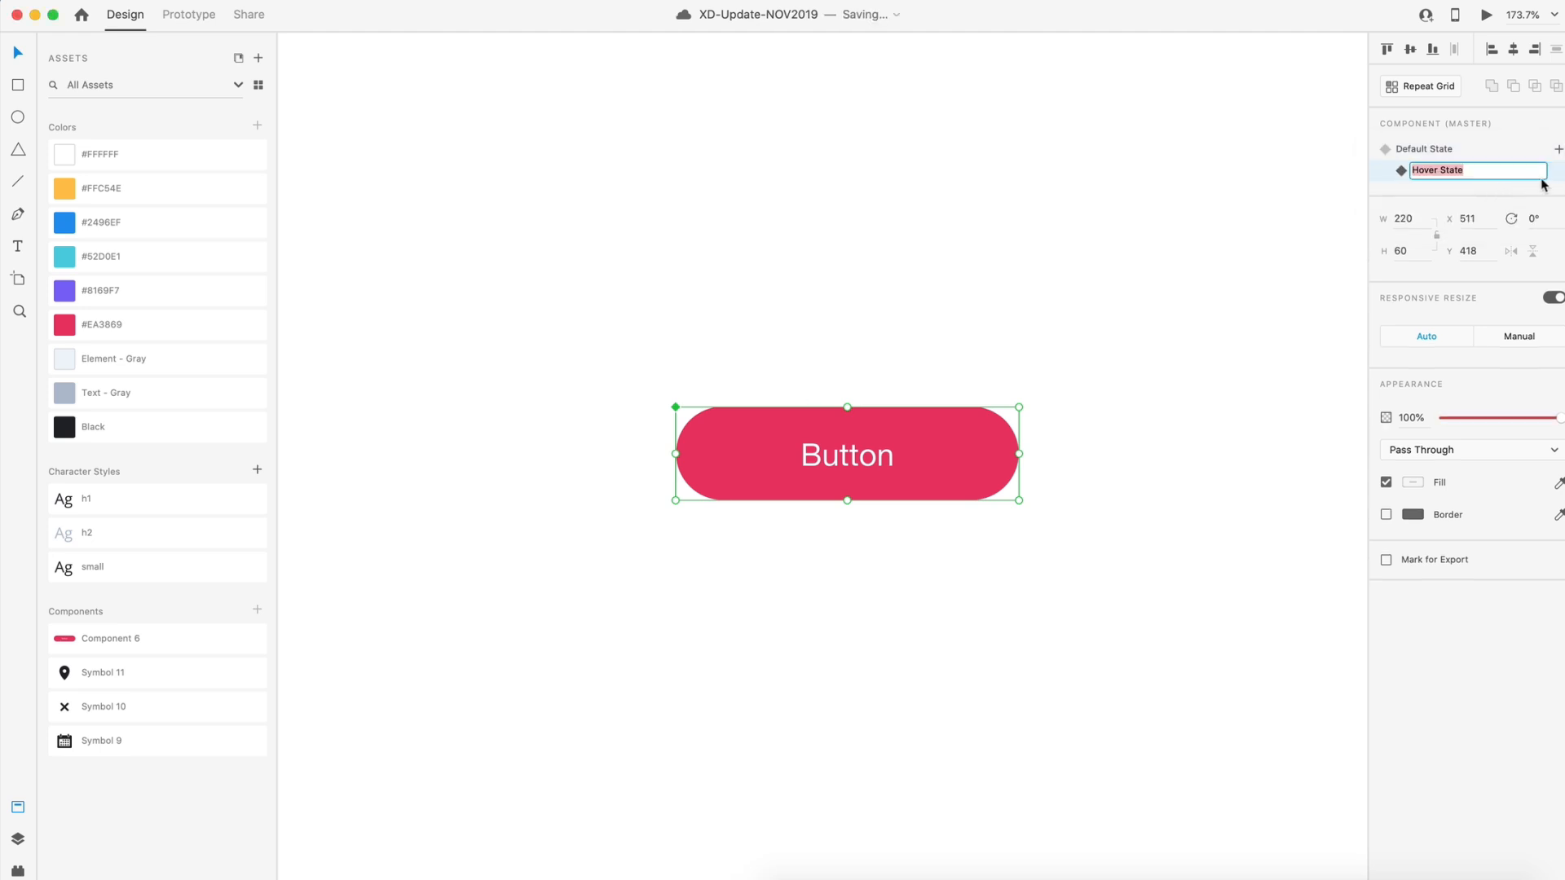
key("Return")
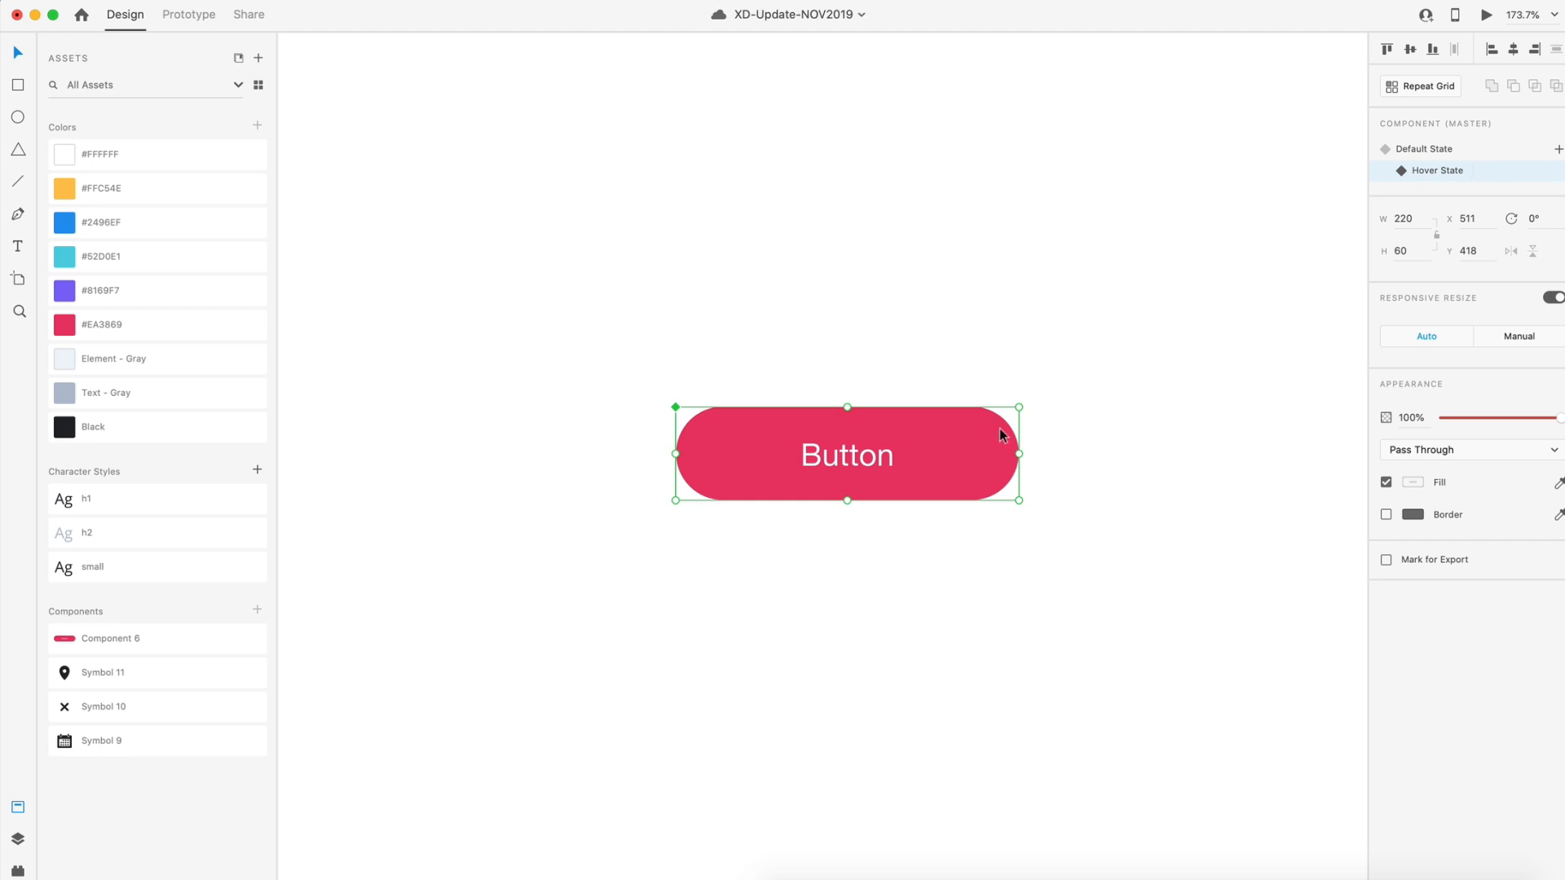
- Change the button shape's fill to a darker red in the Hover State
double_click(978, 436)
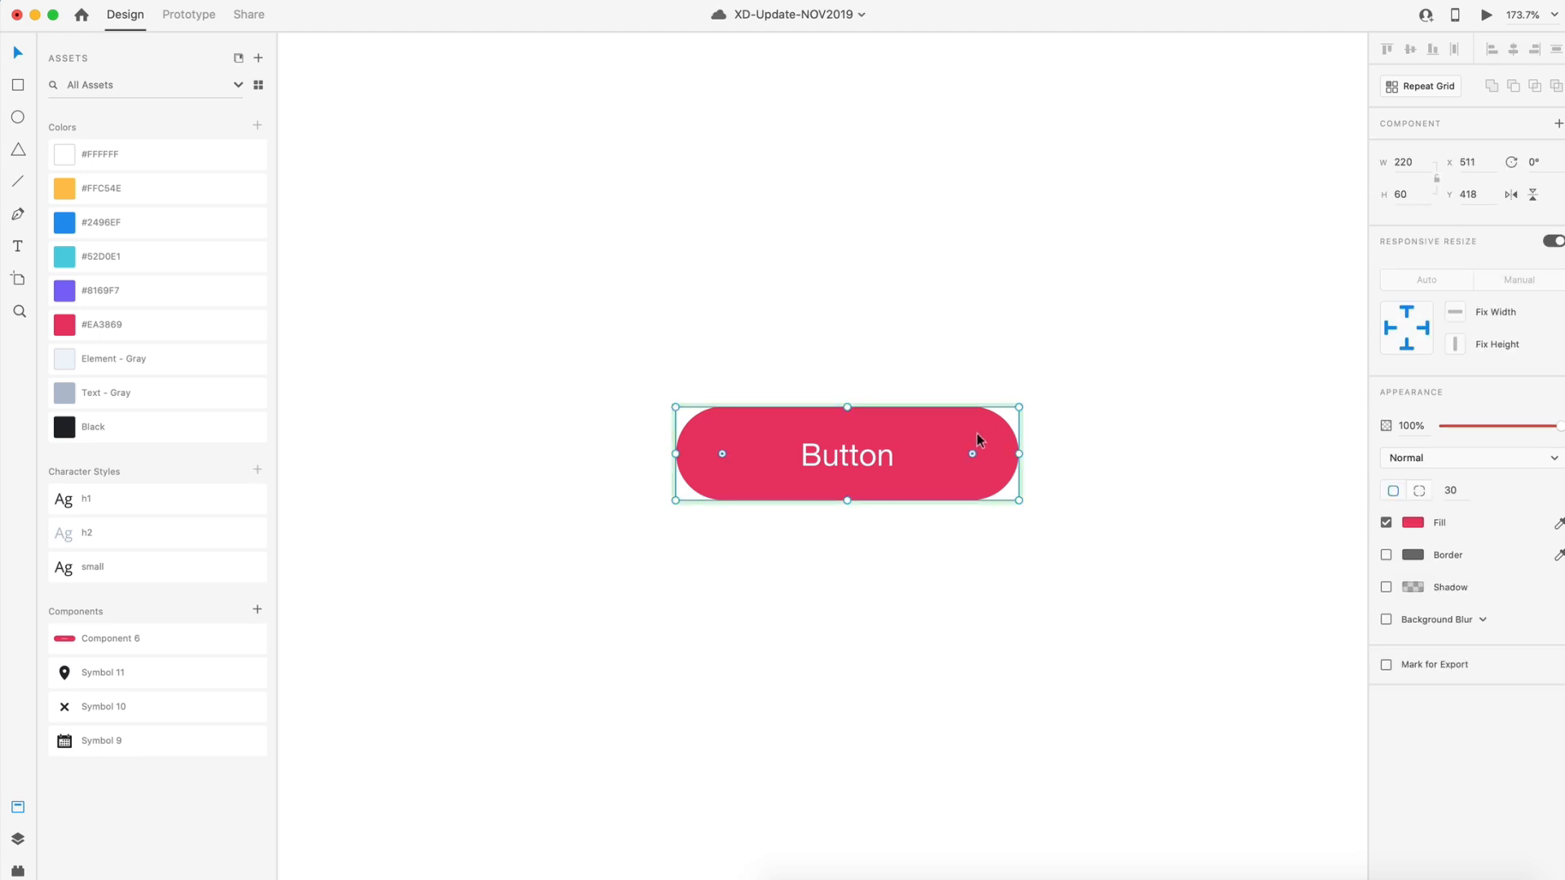
left_click(1416, 522)
left_click_drag(1306, 451, 1314, 473)
left_click(1105, 308)
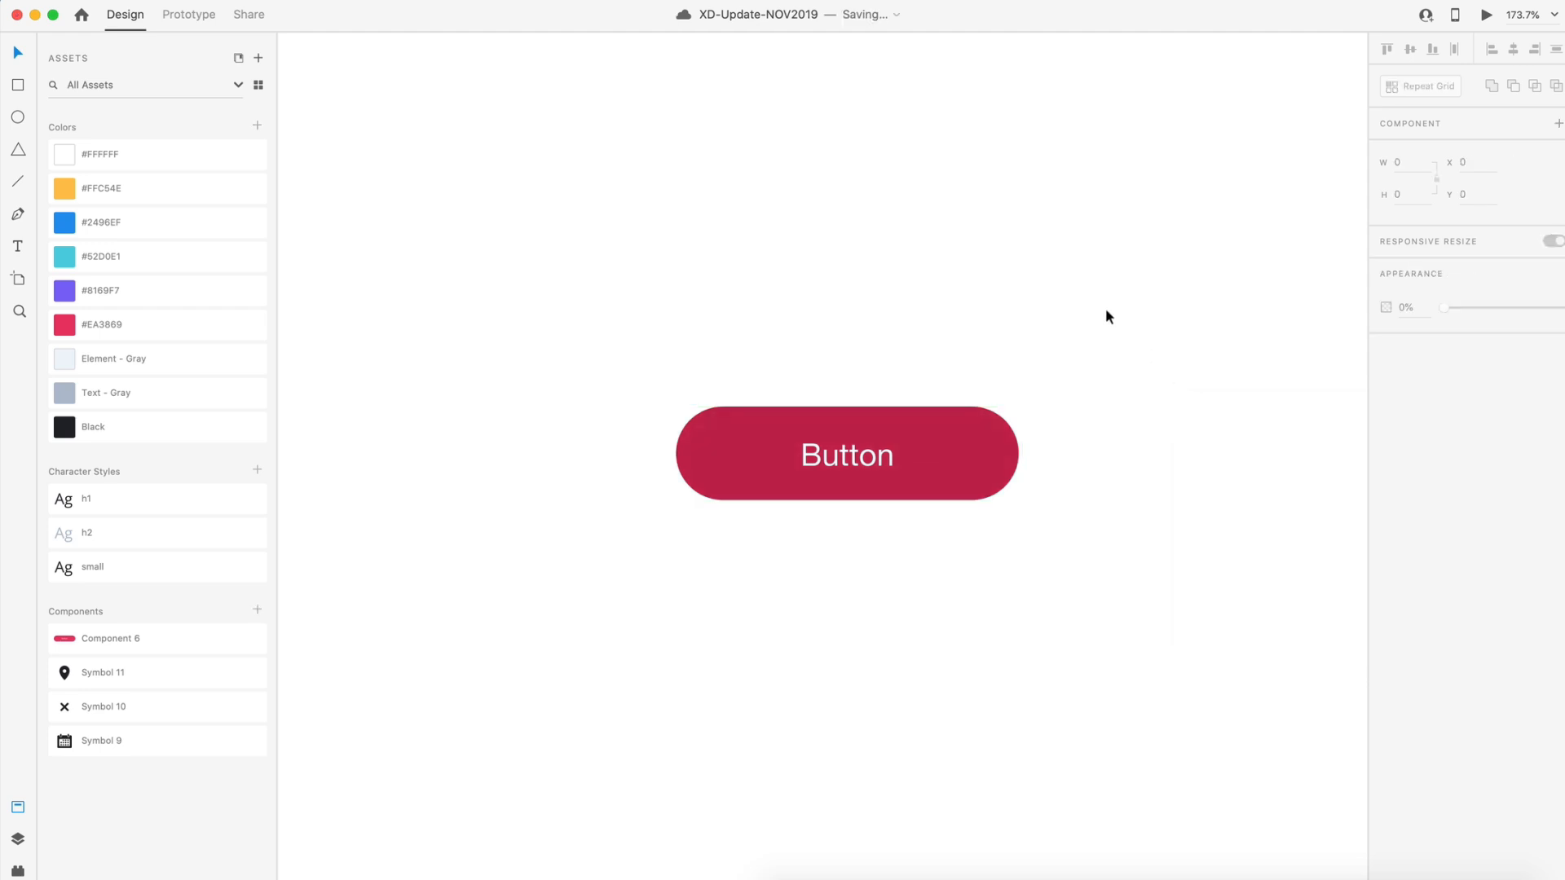
- Switch the button back to its Default State and preview the prototype
left_click(946, 430)
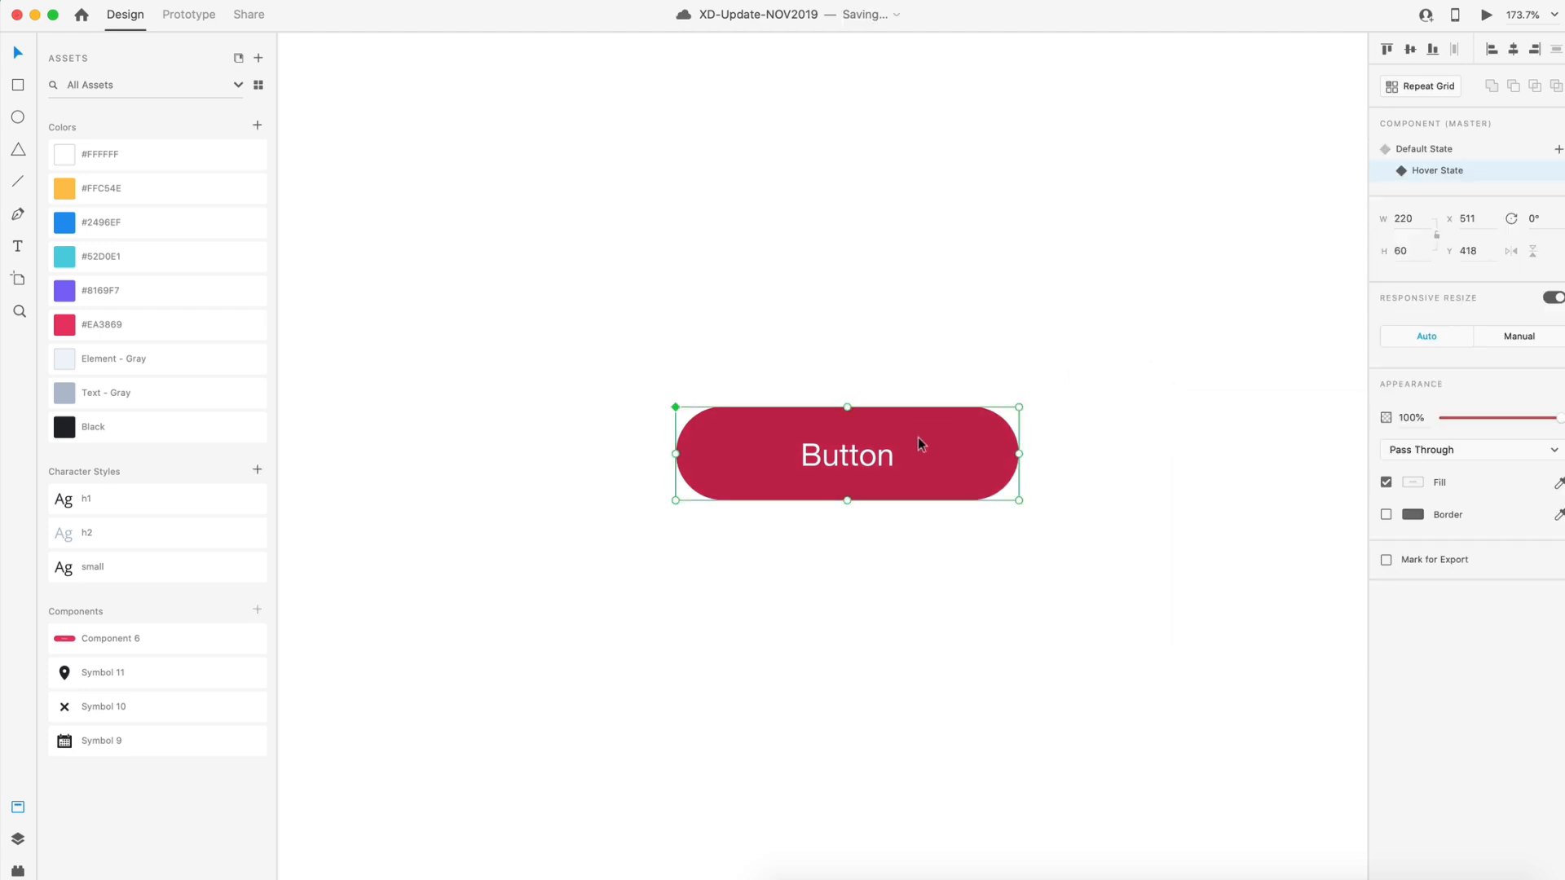
left_click(1411, 151)
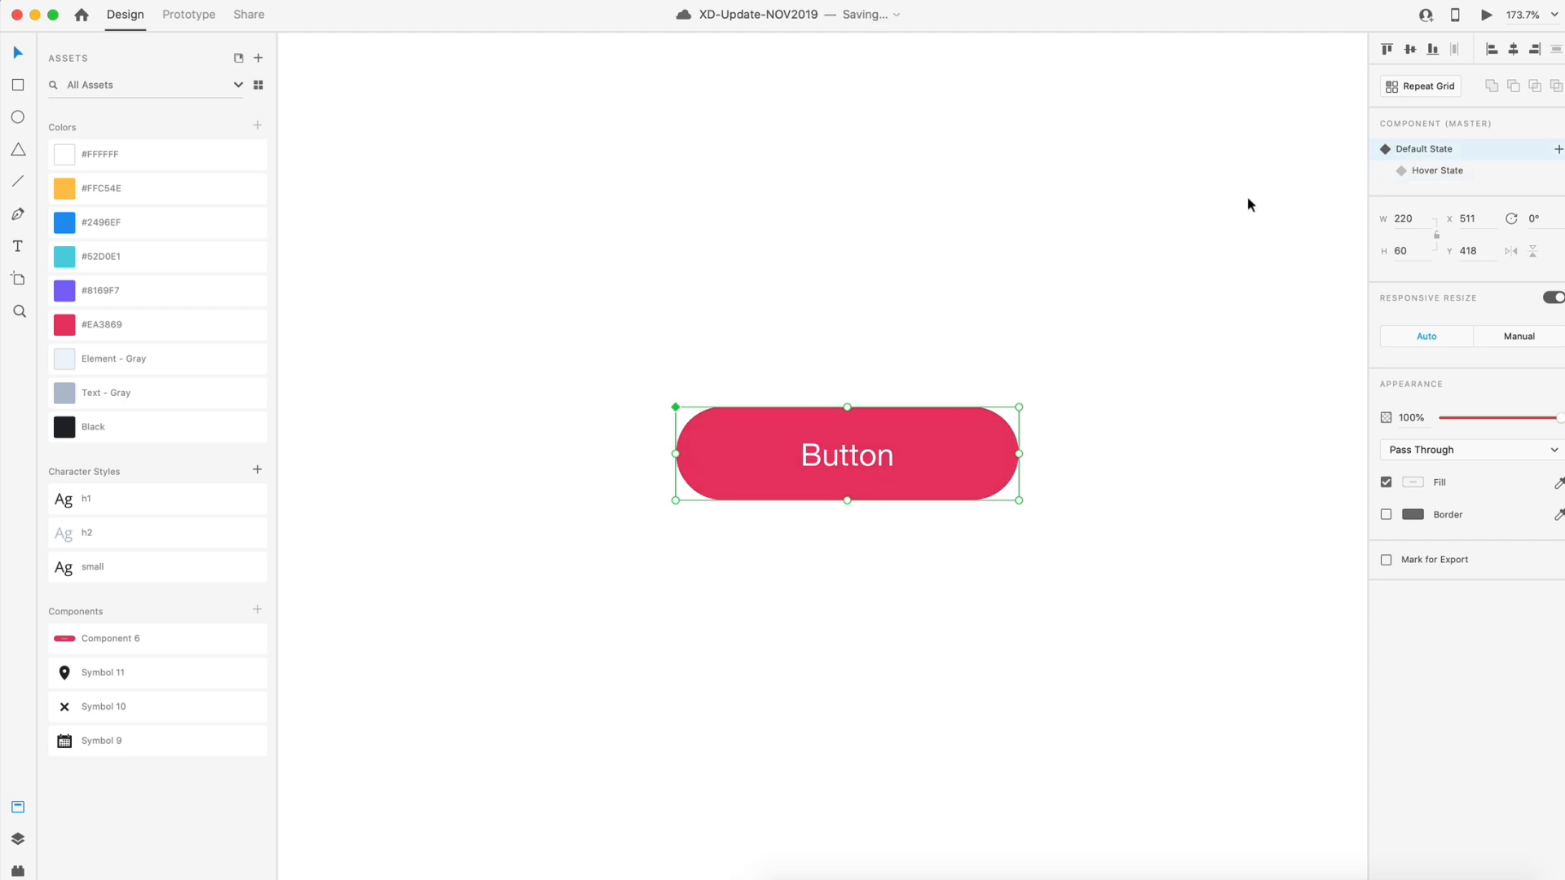
left_click(1249, 198)
left_click(1487, 16)
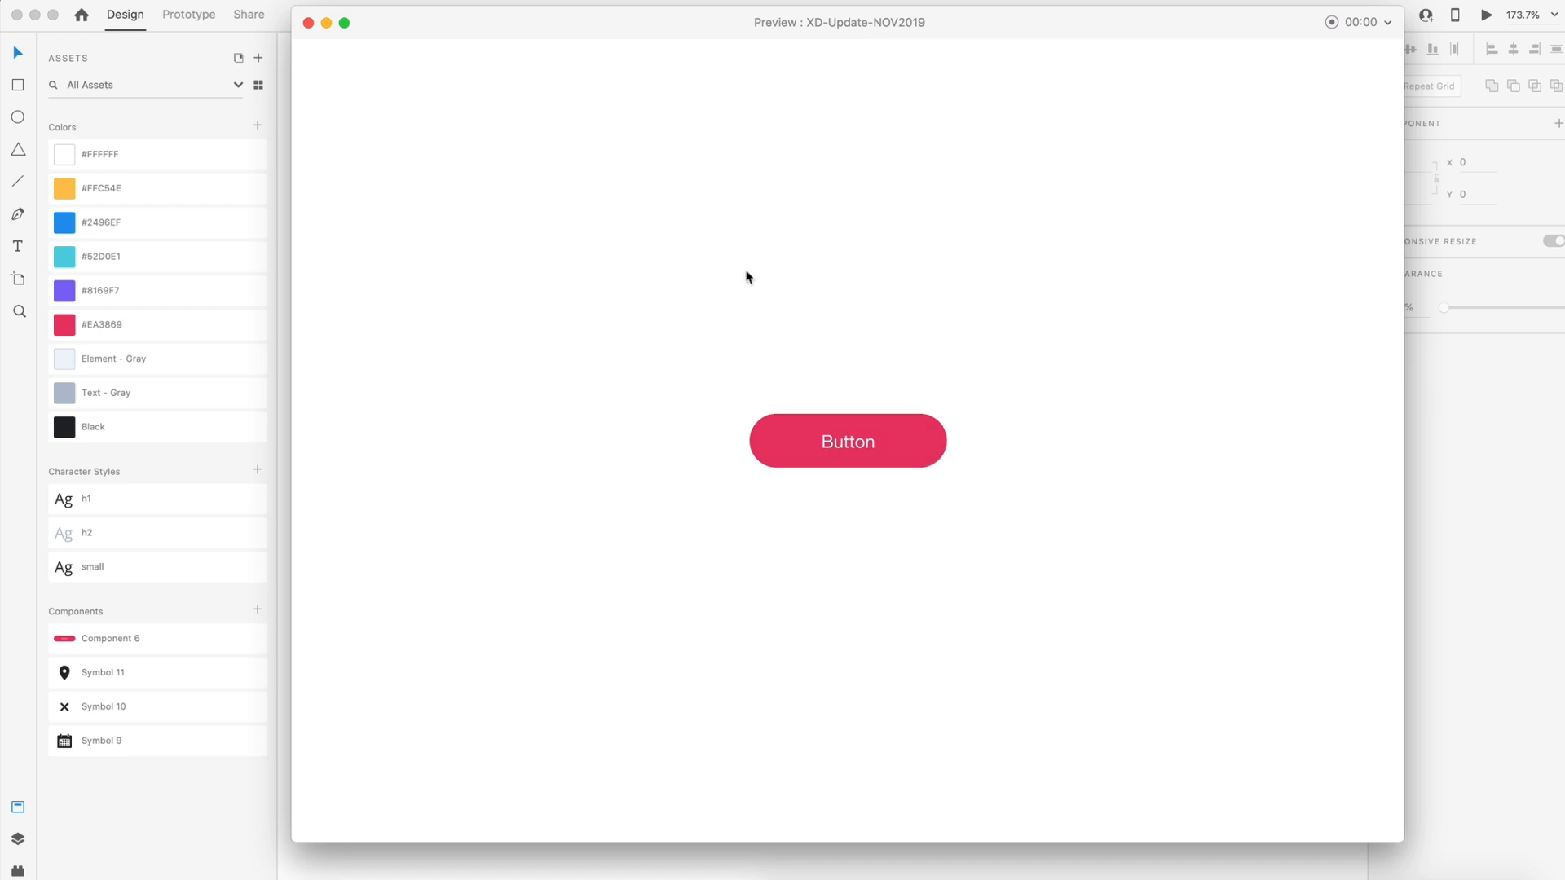
left_click(309, 22)
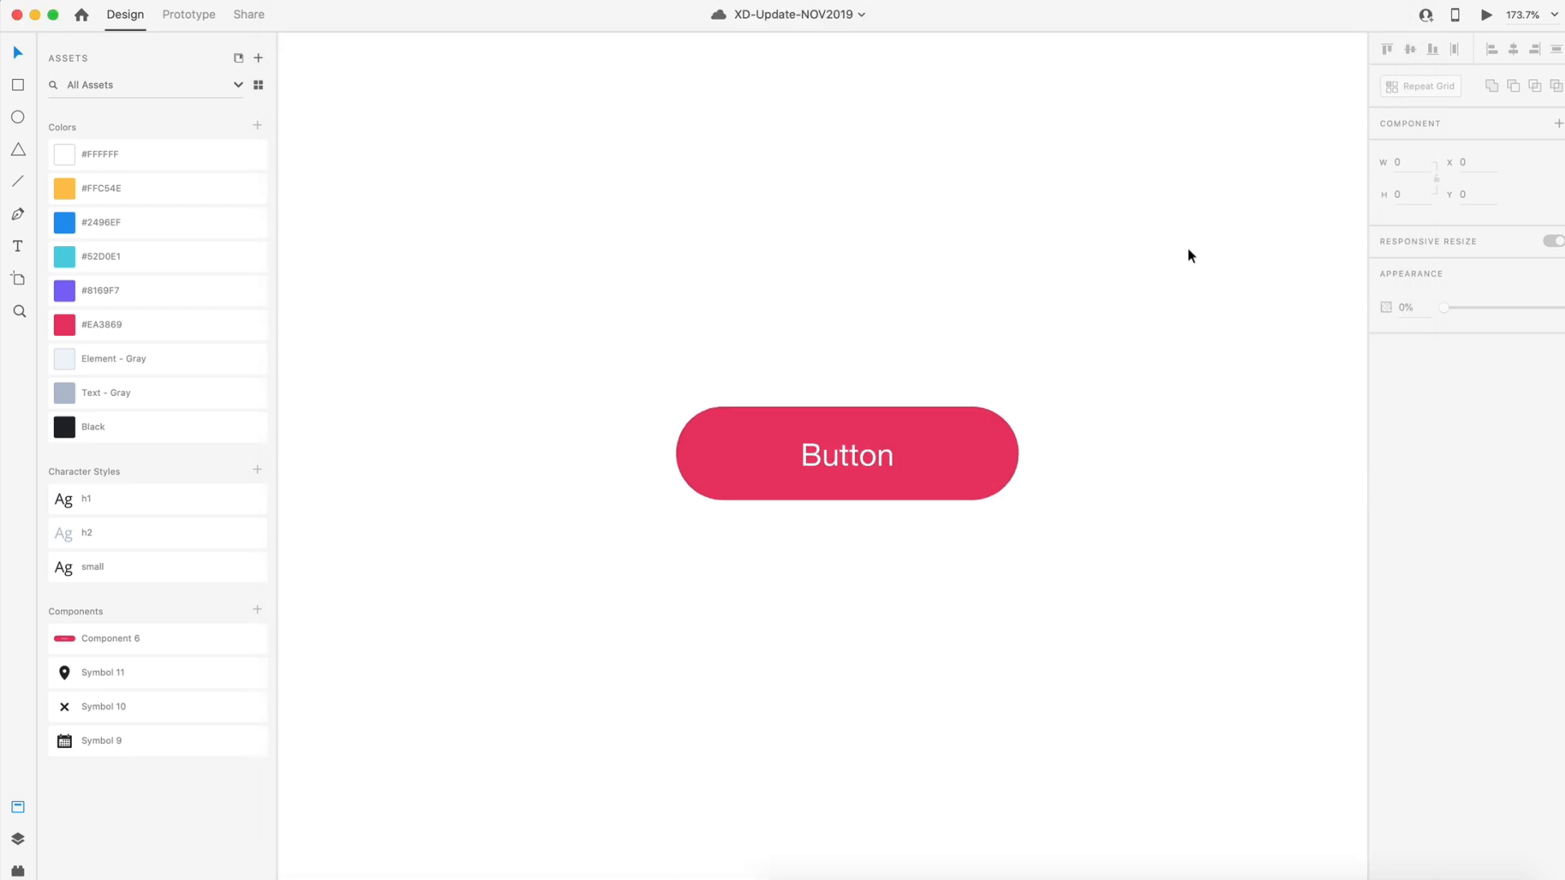
- Add a new state named "Alt" to the master button component
left_click(961, 426)
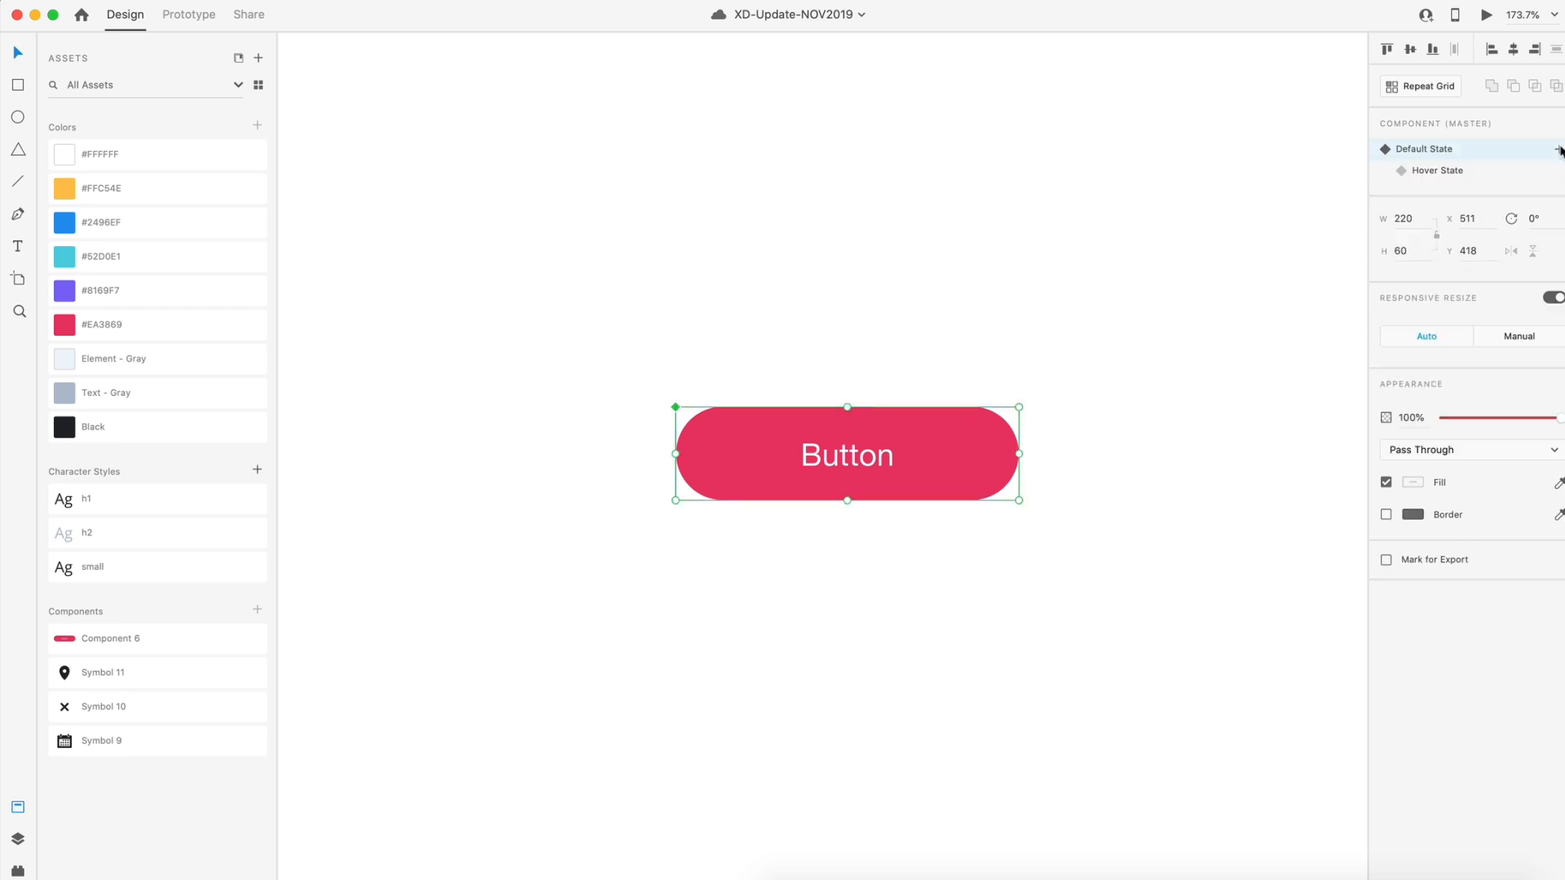
left_click(1558, 150)
type("Alt")
key("Return")
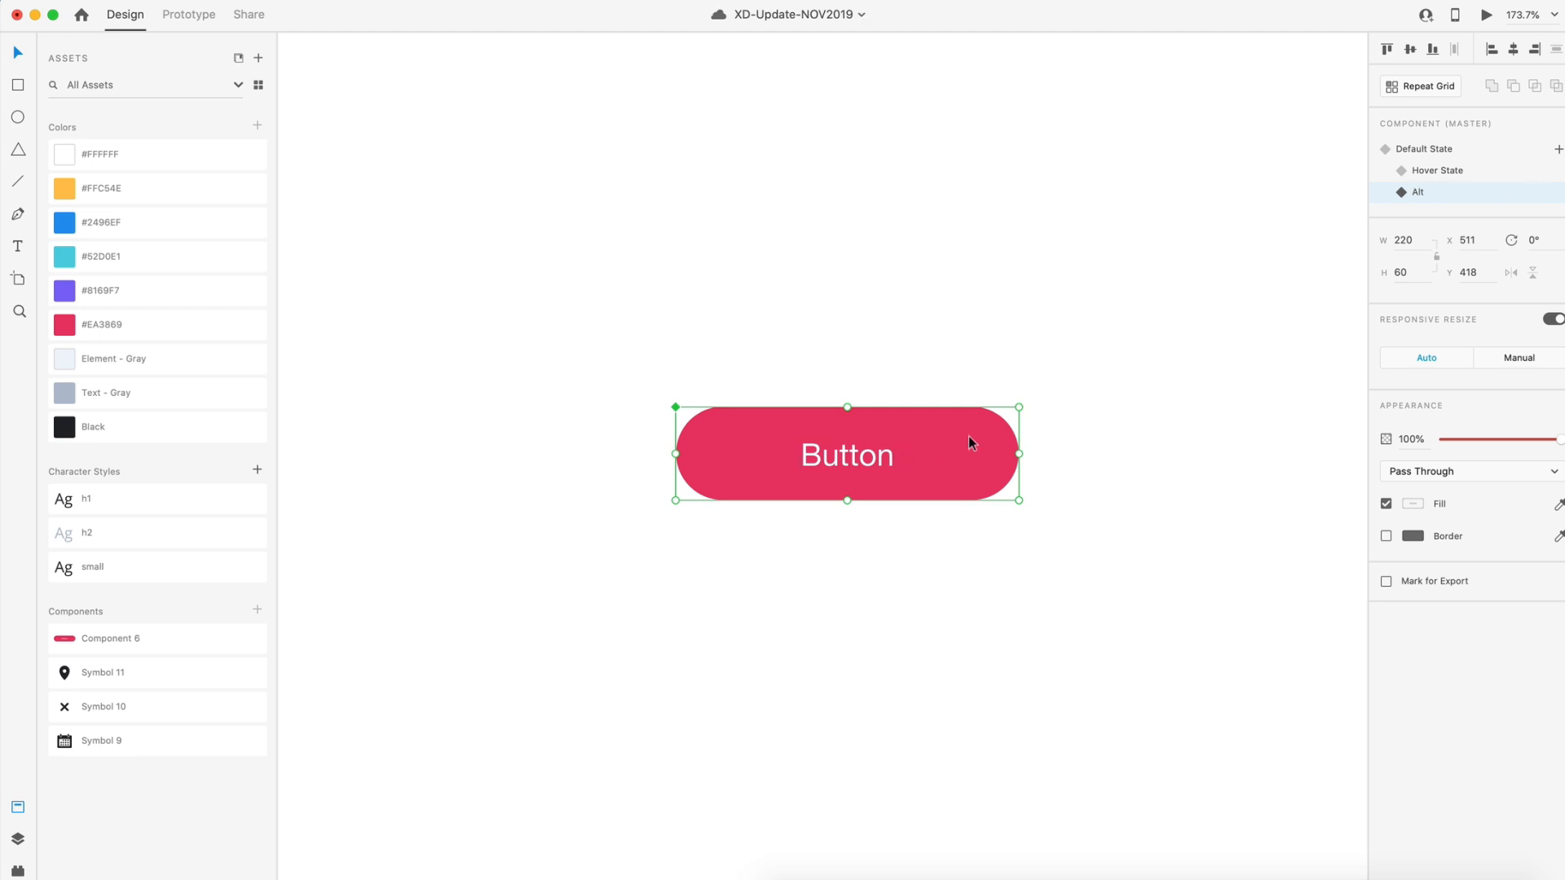
- Fill the button shape in the Alt state with the purple #8169F7 color asset
double_click(970, 442)
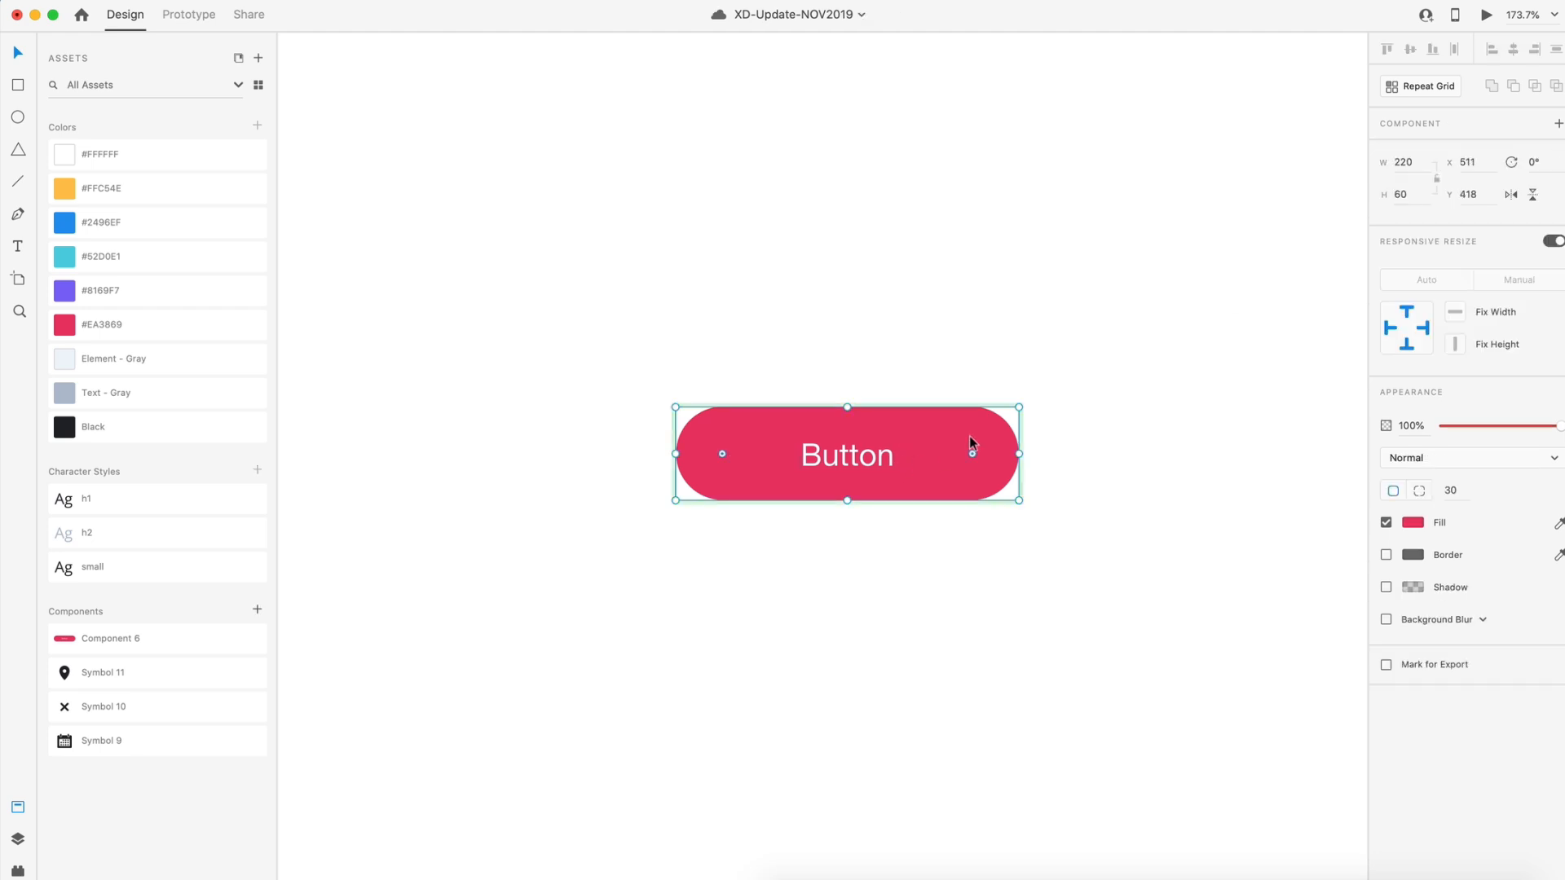
left_click(98, 290)
left_click(794, 272)
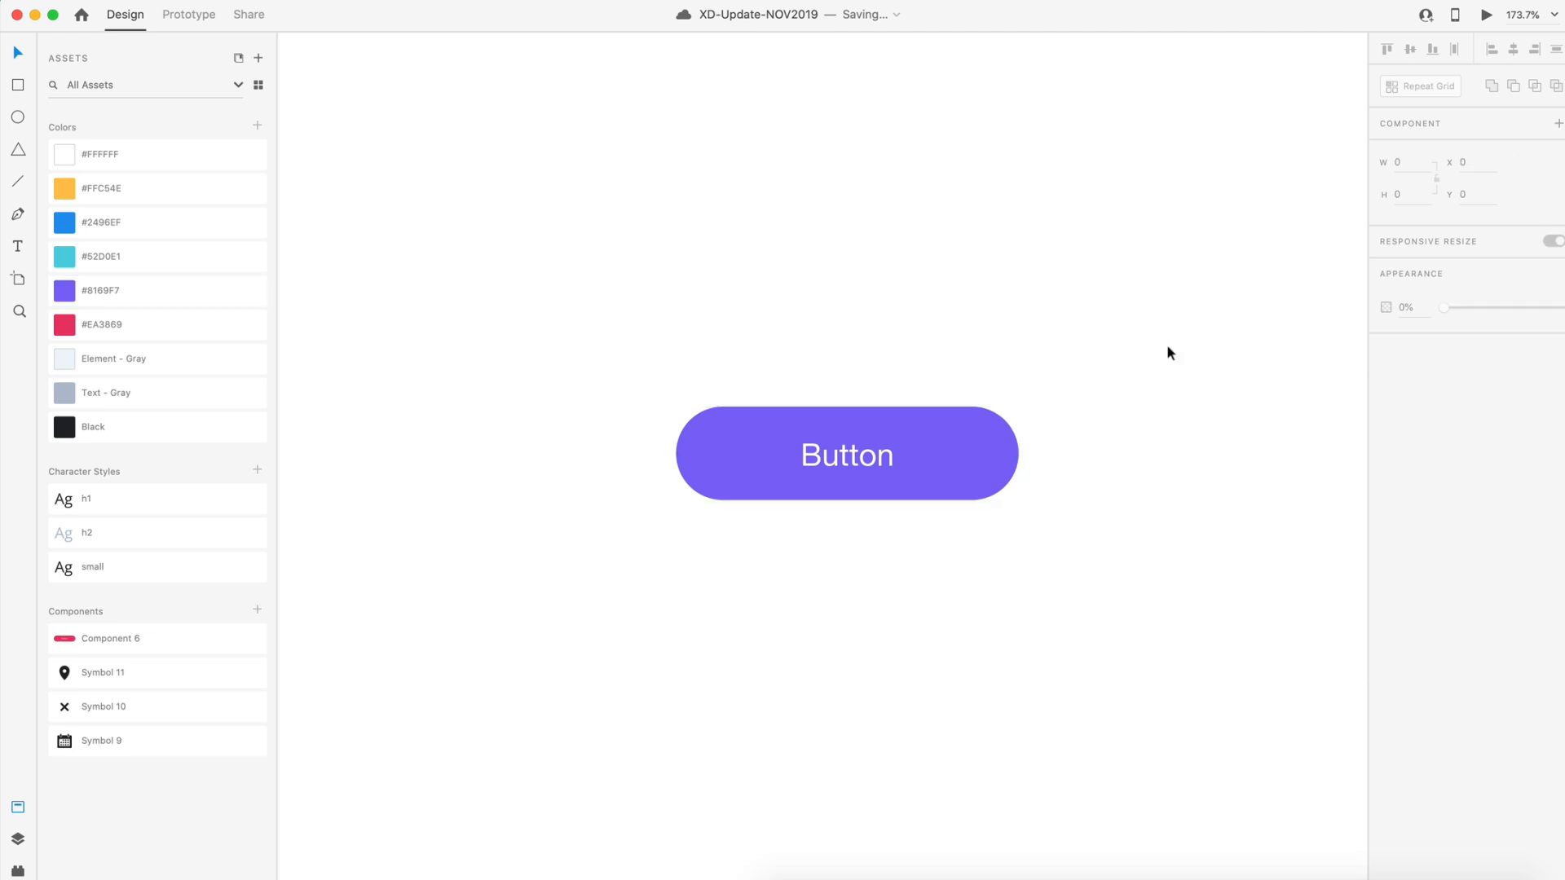
- Place two copies of the purple button in the upper part of the Component States artboard
scroll(1206, 437, "down", 5)
left_click(1070, 447)
left_click_drag(1070, 447, 1251, 234)
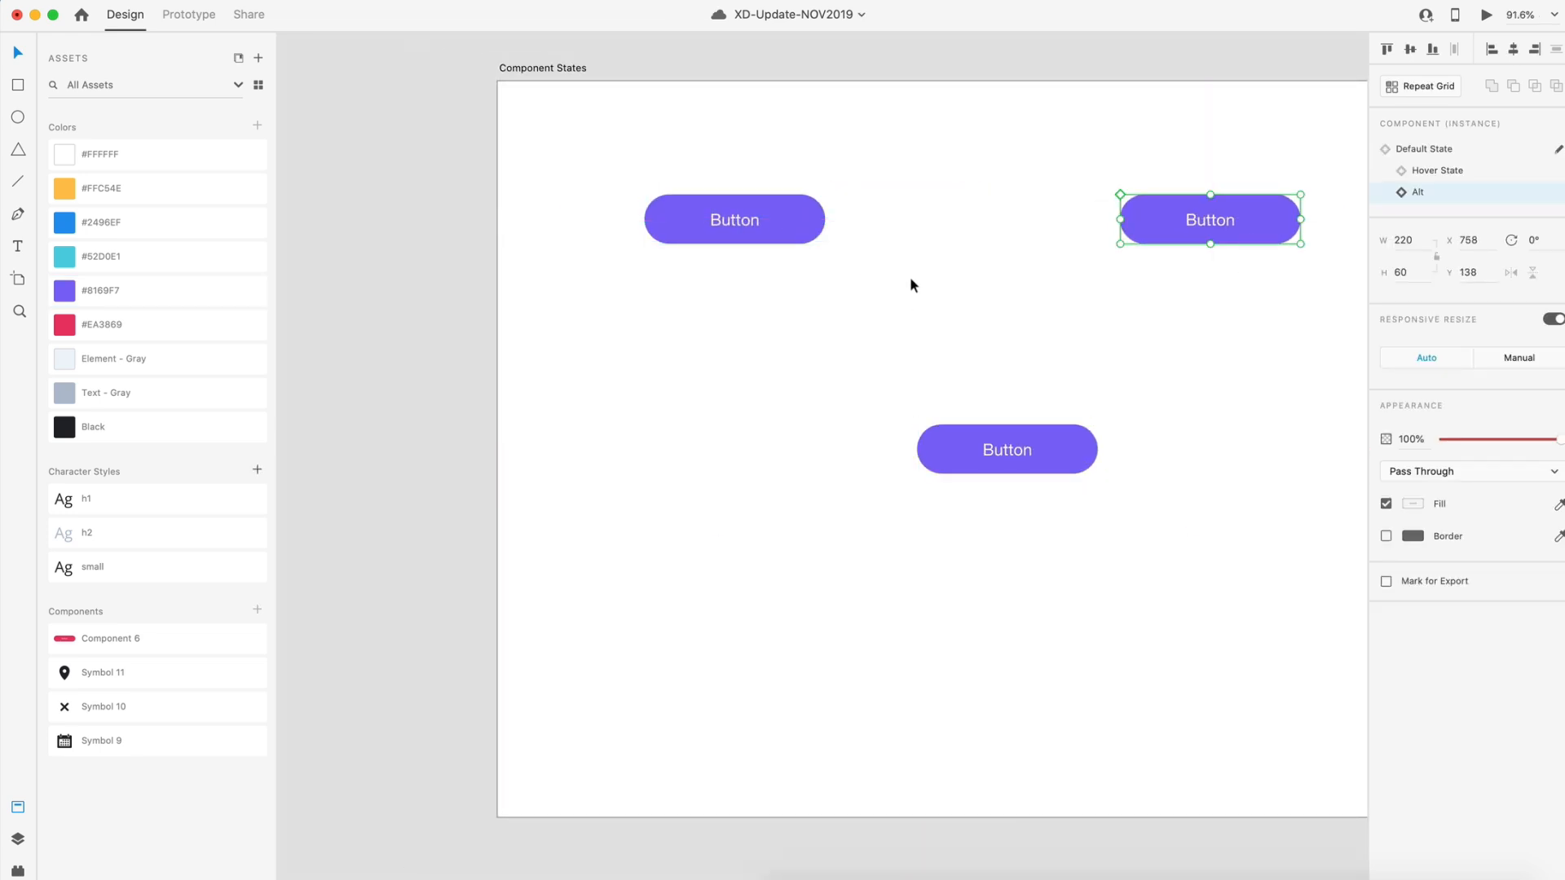
- Switch the upper-left button copy and the master button in the middle to the Default State
left_click(996, 365)
scroll(996, 366, "right", 5)
left_click(636, 249)
left_click(1435, 151)
left_click(898, 465)
left_click(1436, 151)
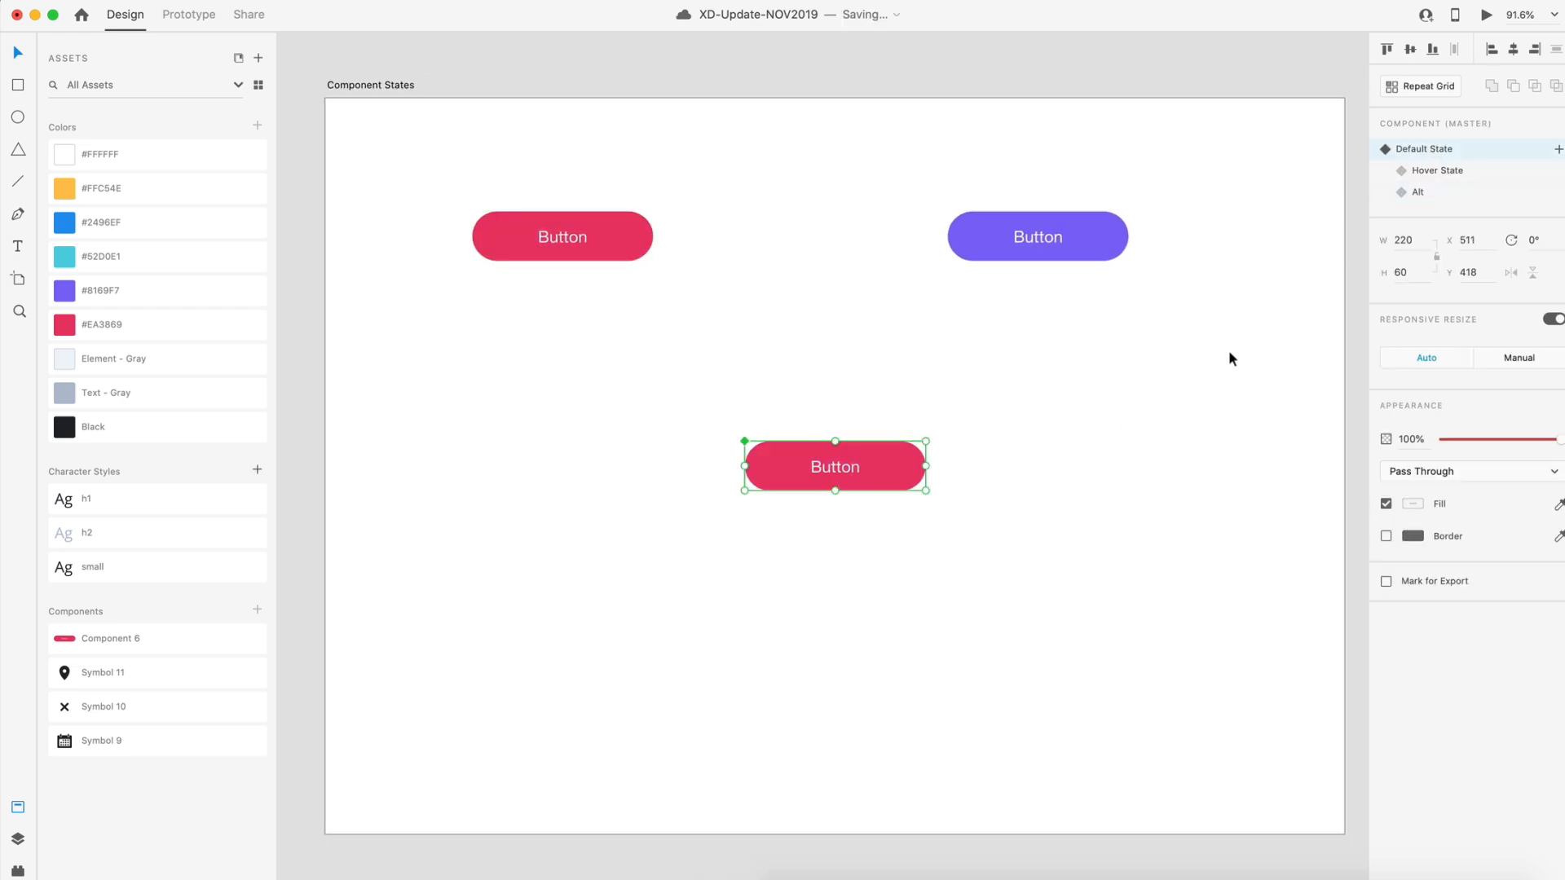
- Set the master button in the middle of the artboard to the Alt state
left_click(1107, 238)
left_click(889, 464)
left_click(1419, 192)
left_click(1189, 363)
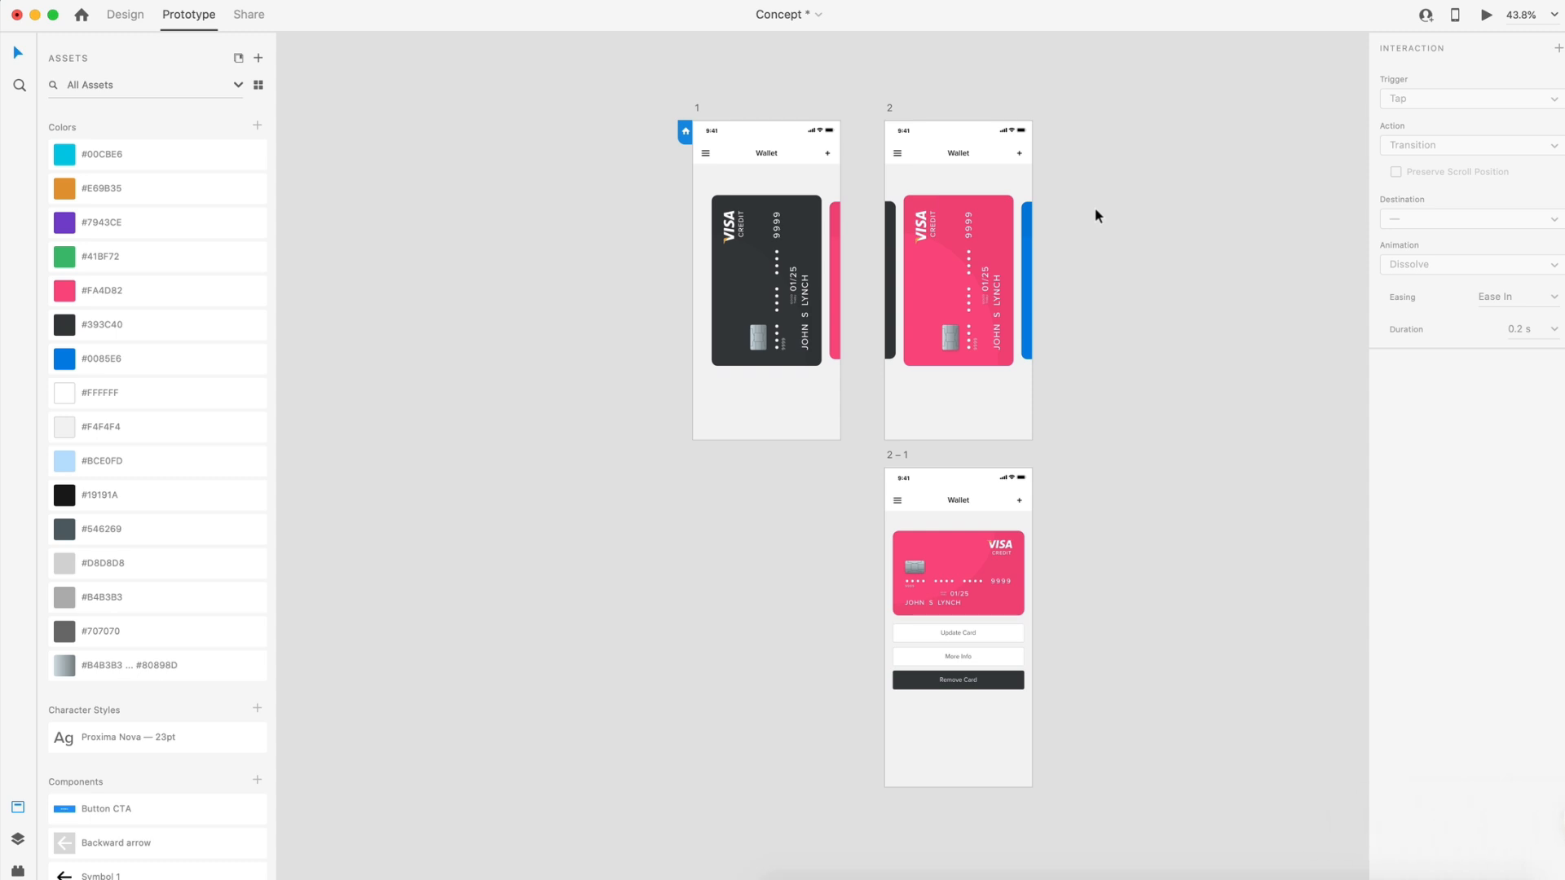
- Preview the Concept wallet prototype and swipe from the dark card to the pink card
left_click(1486, 15)
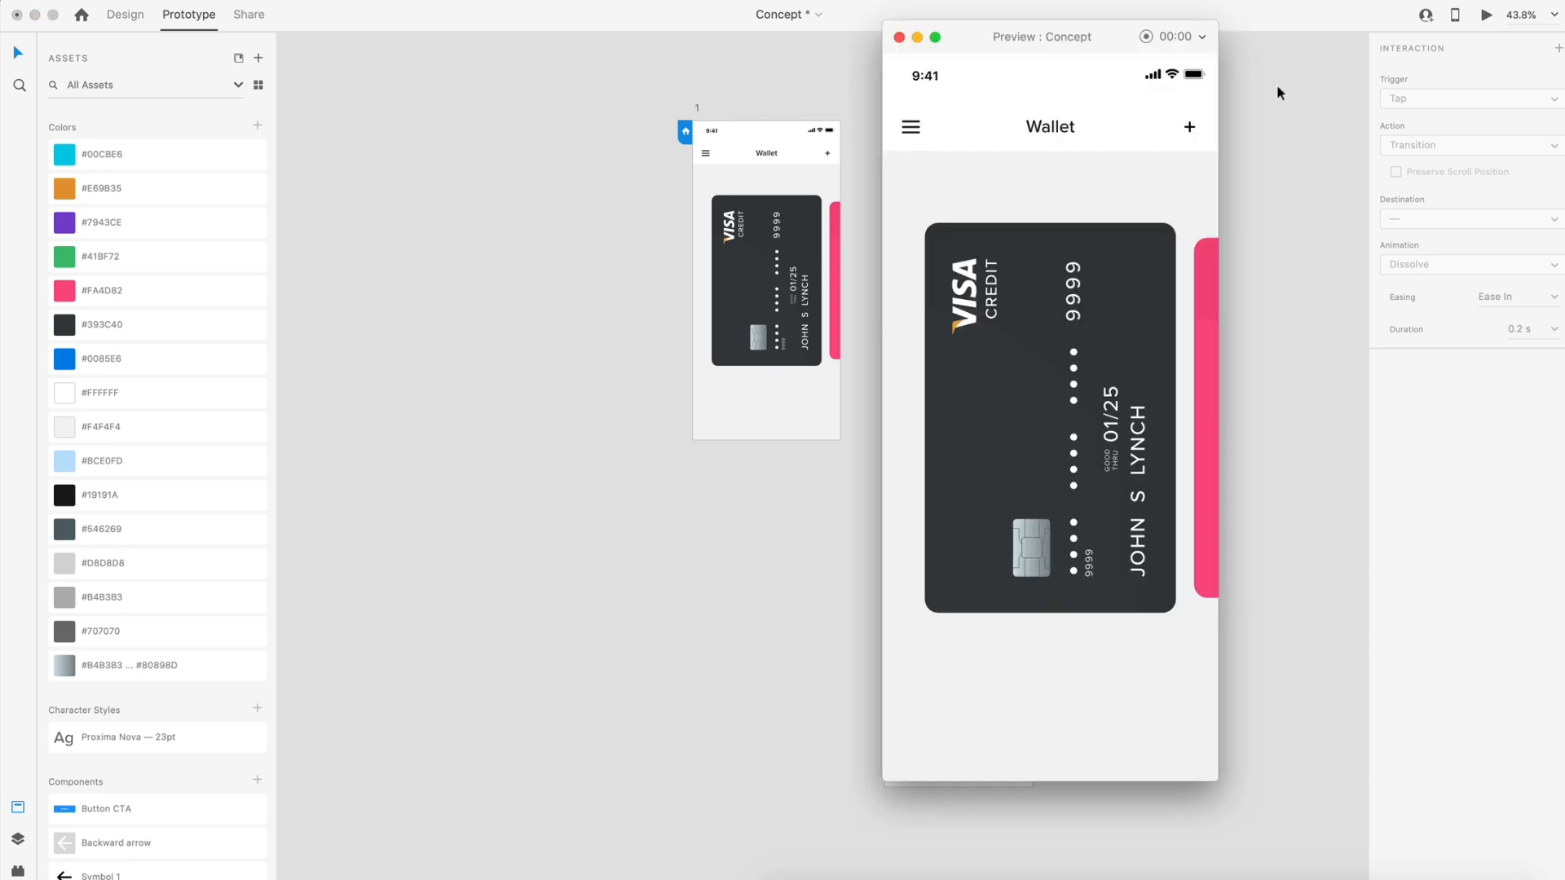
left_click_drag(1097, 37, 1086, 42)
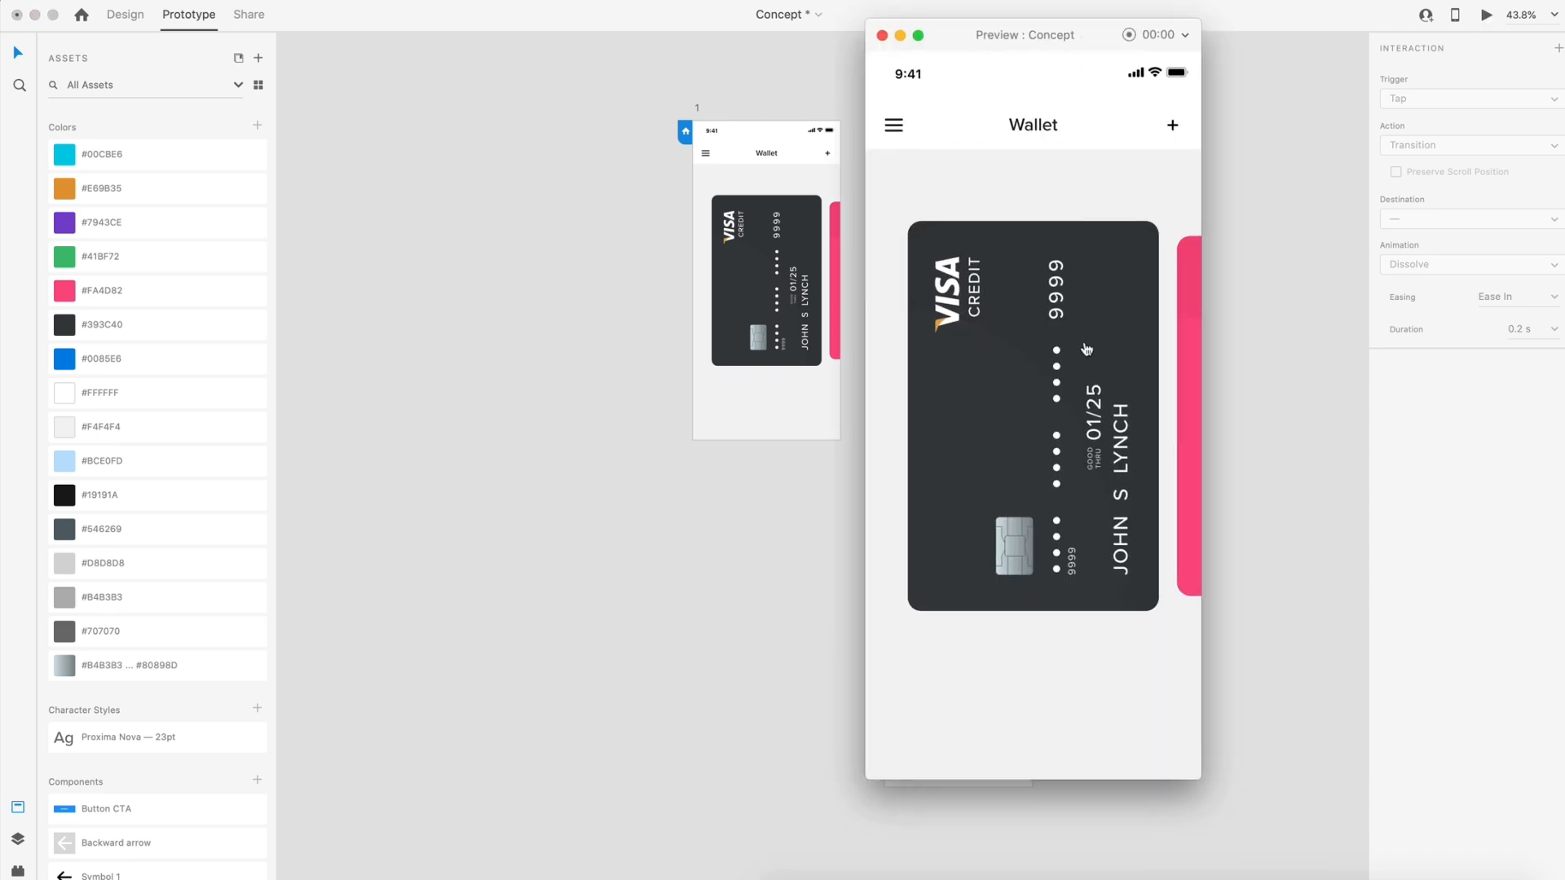
left_click_drag(1111, 359, 848, 377)
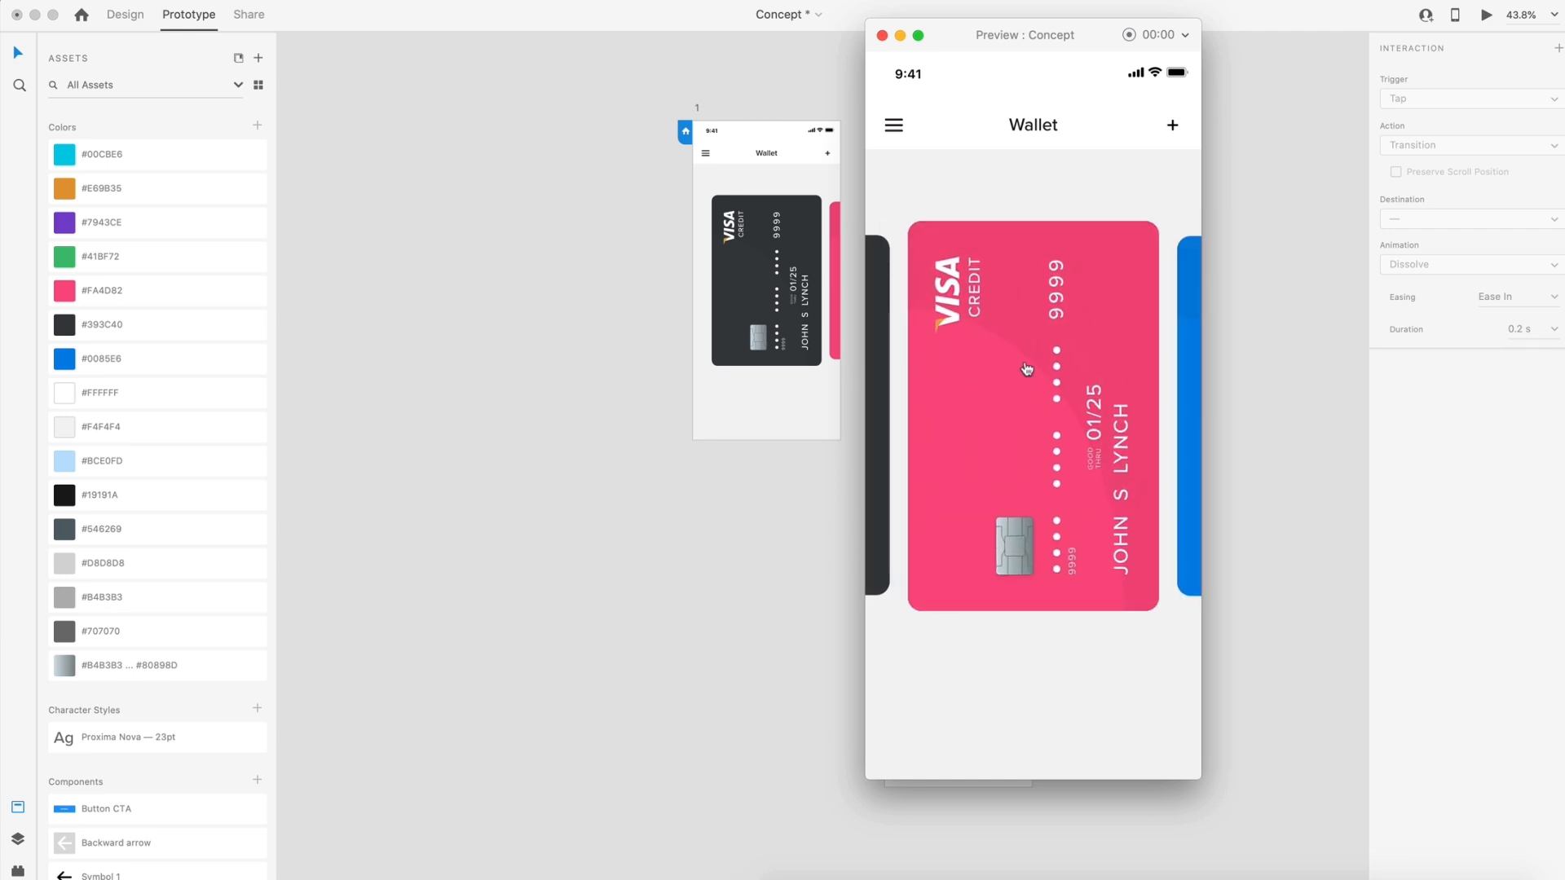
left_click(882, 35)
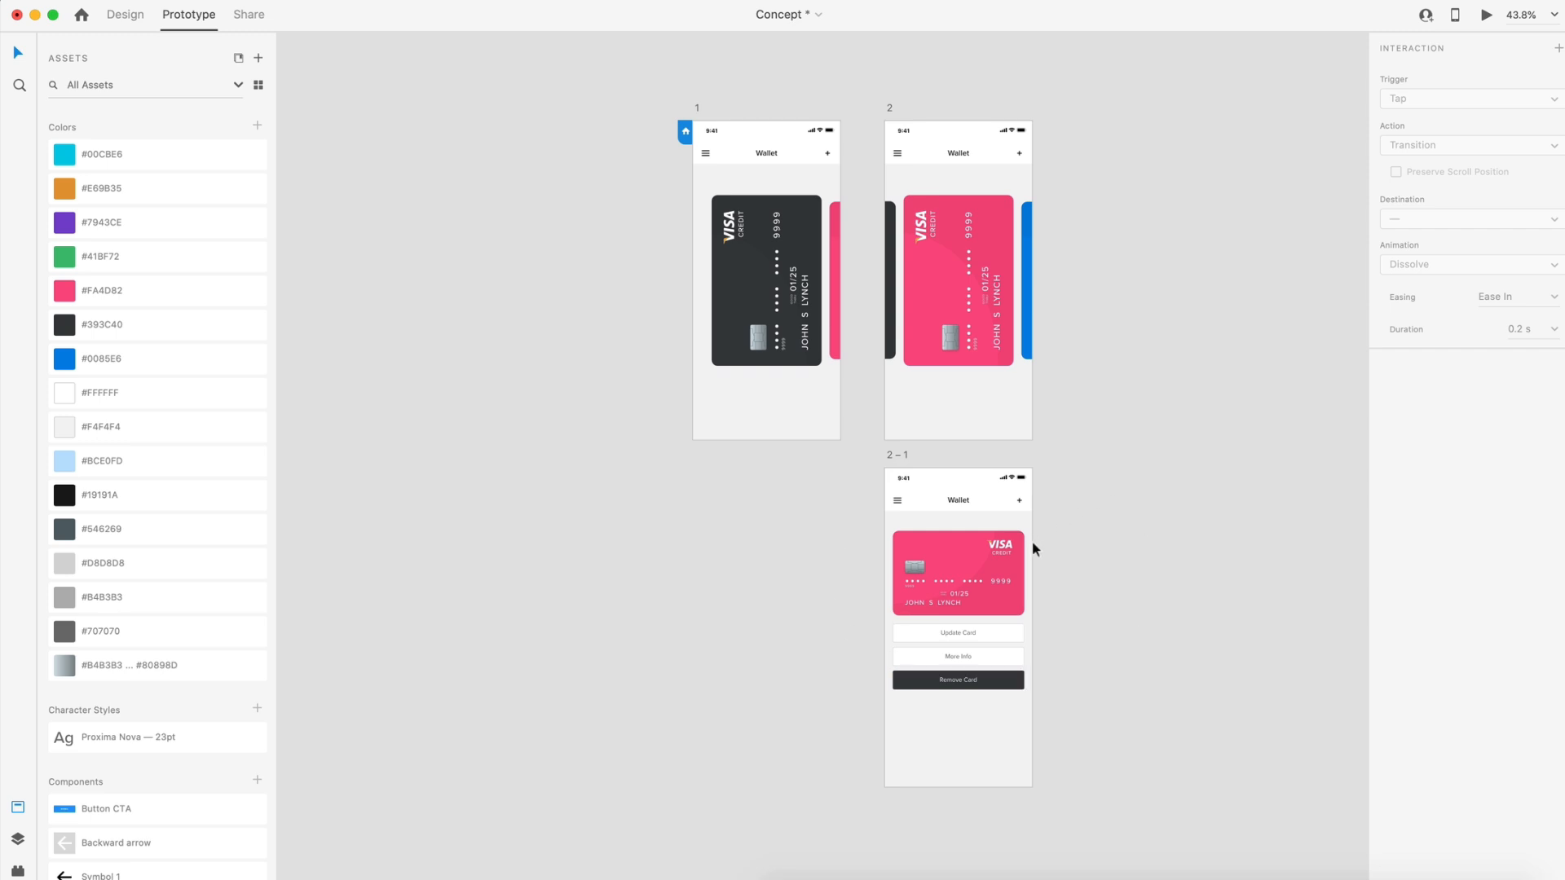
- Connect the pink card on artboard 2 to artboard 2 – 1 with a second interaction
left_click(957, 285)
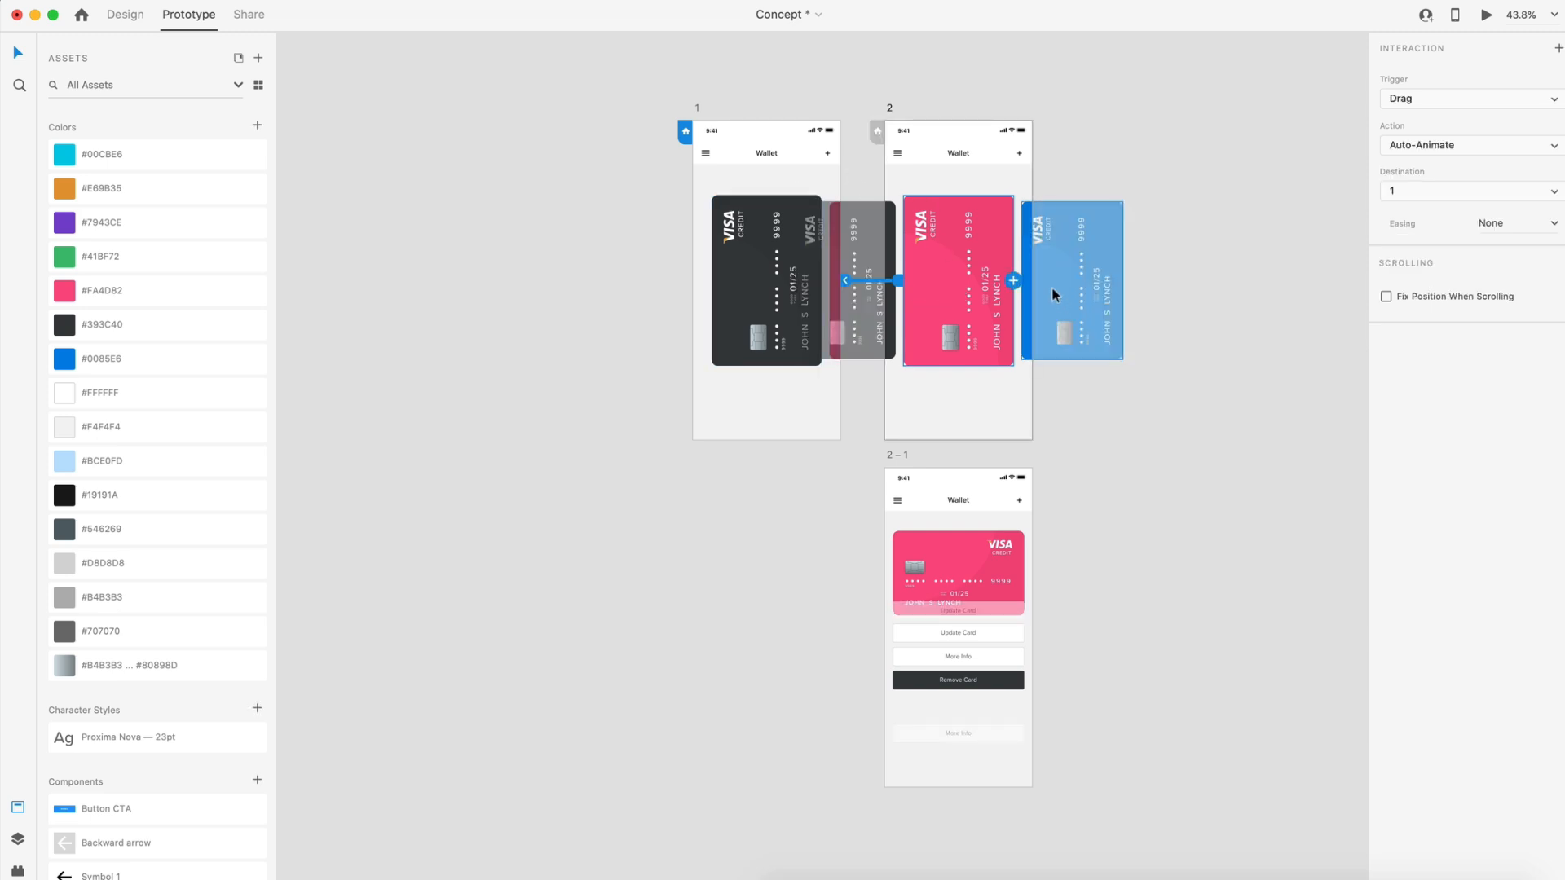
left_click_drag(1013, 281, 970, 501)
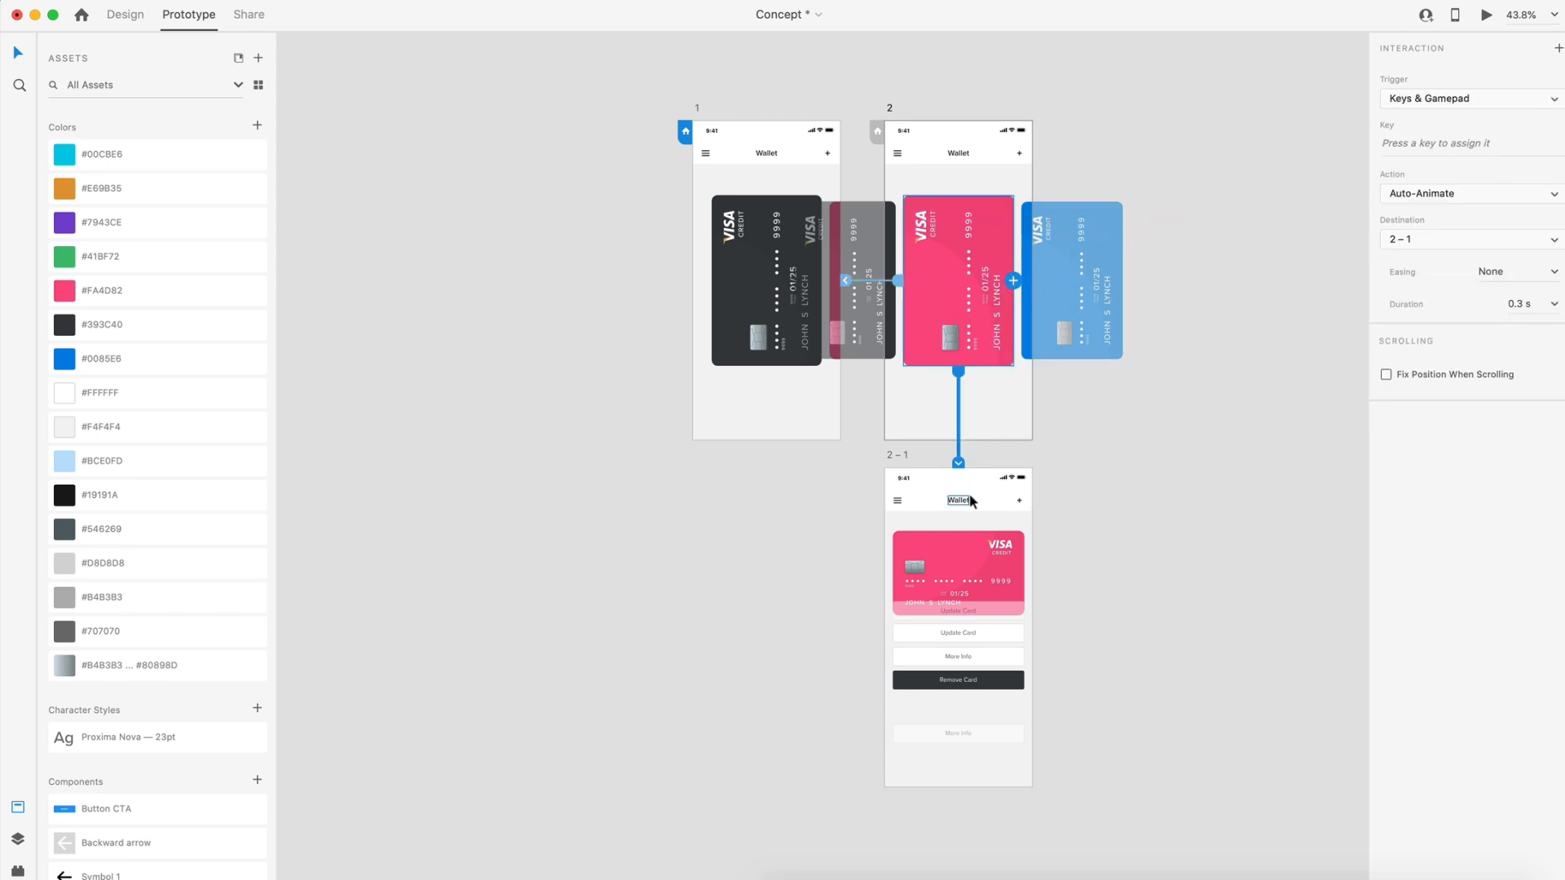
- Change the trigger of the pink card's second interaction to Tap and set its Auto-Animate duration to 1 s
left_click(1418, 99)
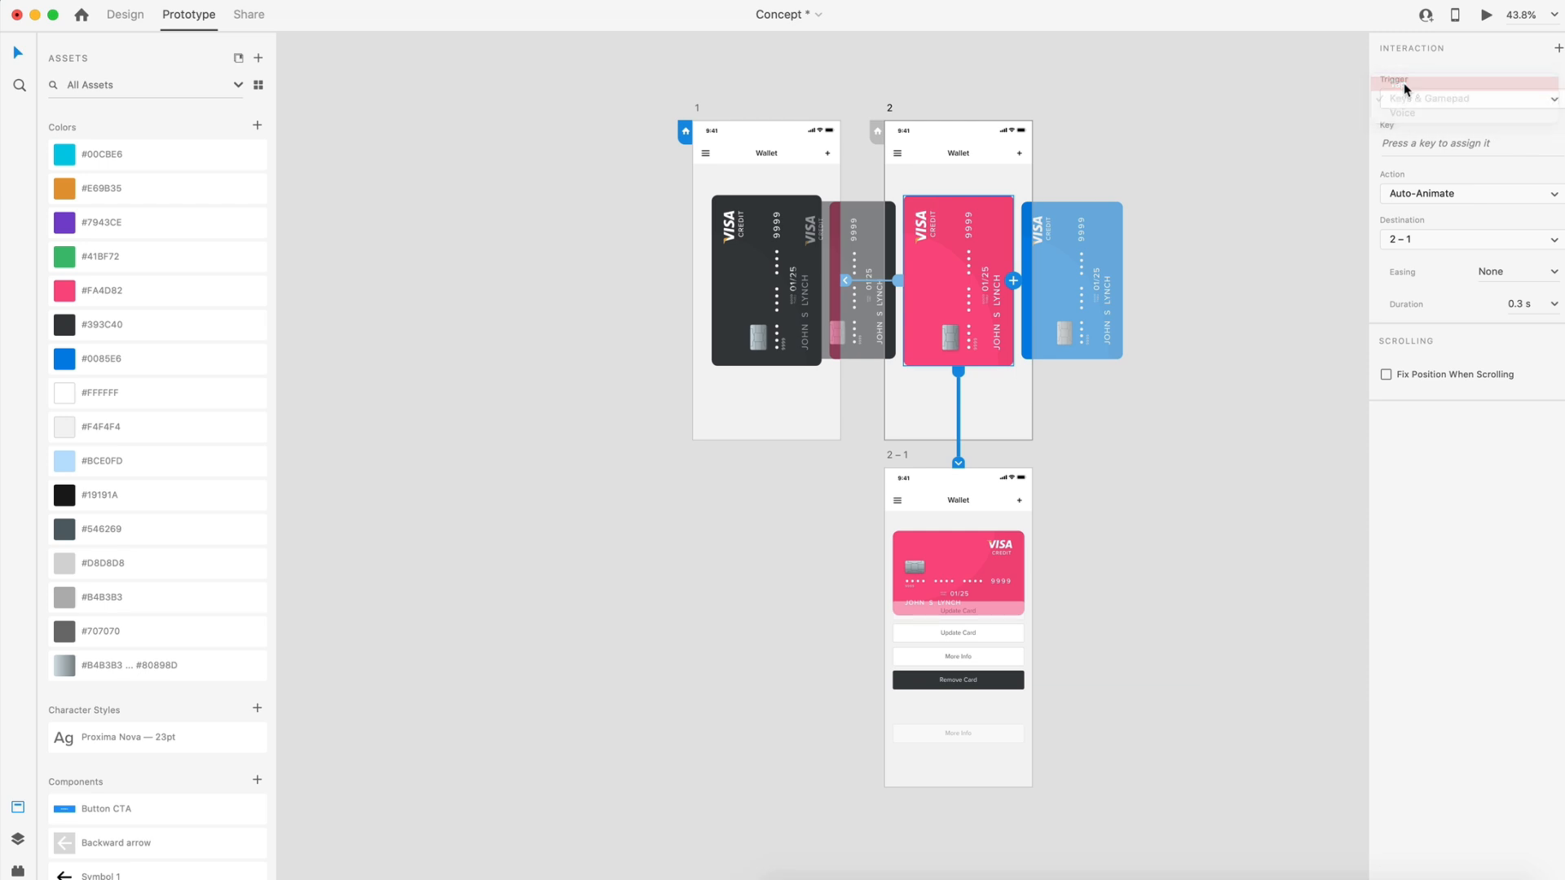
left_click(1404, 83)
left_click(1521, 256)
type("1")
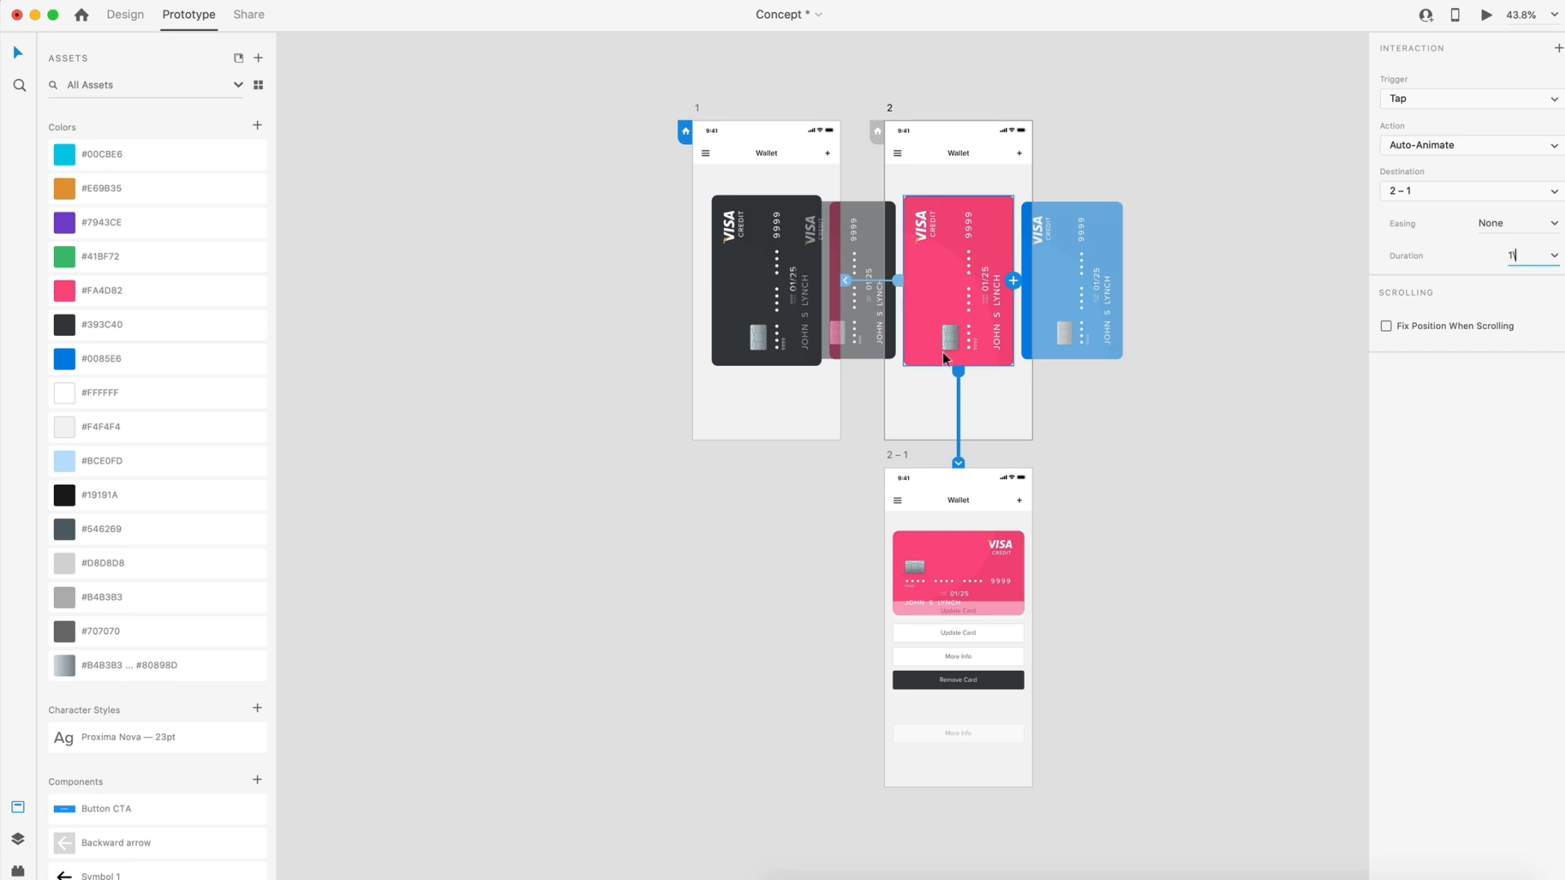
left_click(1321, 354)
- Preview the prototype, swiping from the dark card to the pink card and tapping the pink card, and close the preview
left_click(1482, 16)
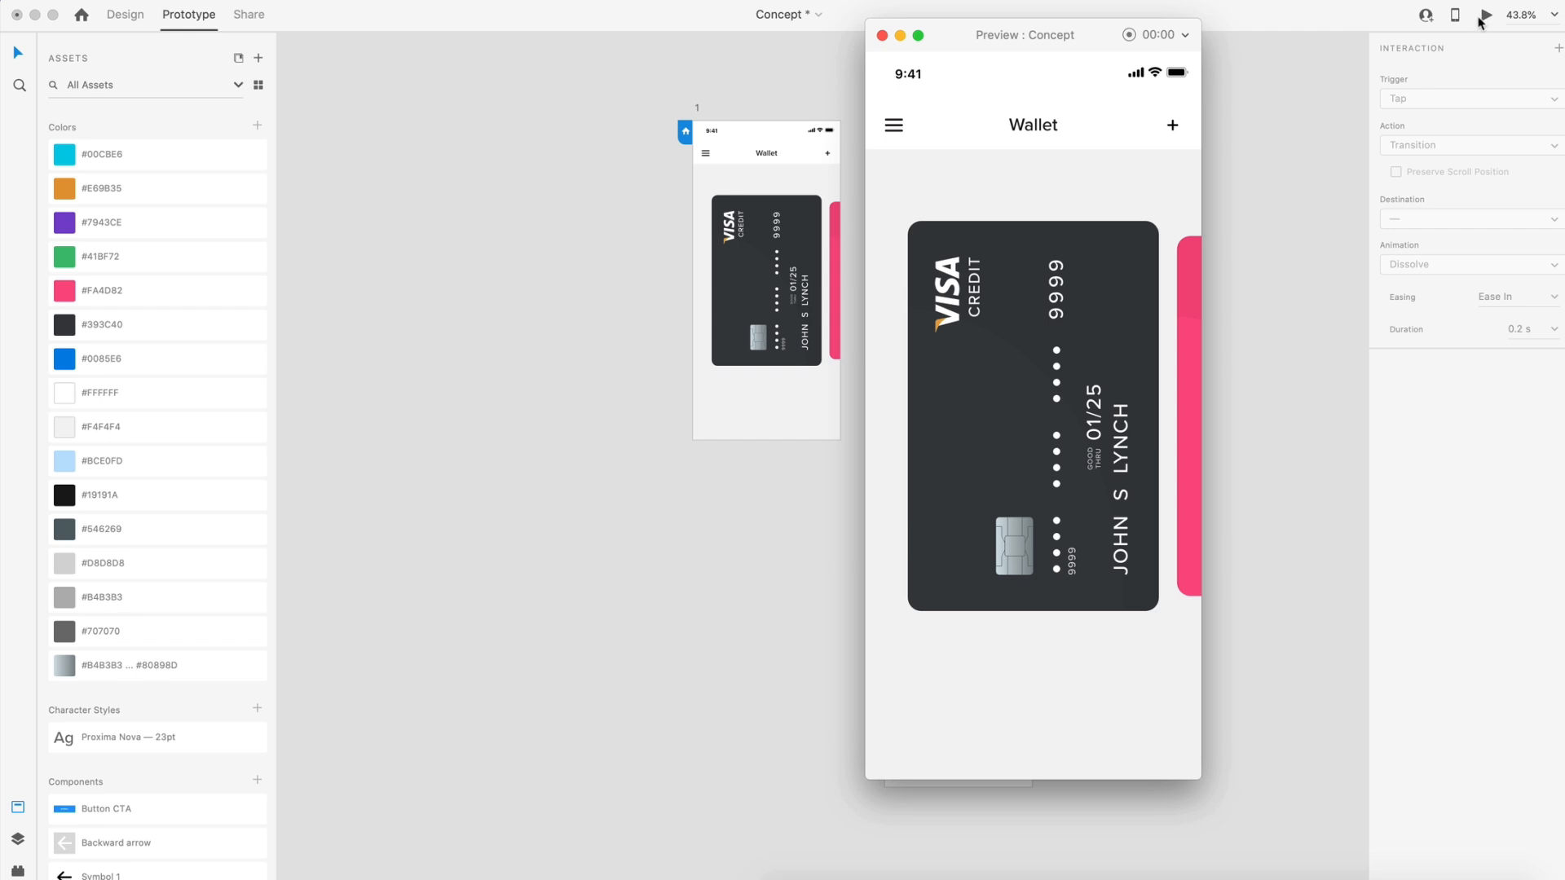
left_click_drag(1060, 336, 827, 365)
mouse_move(943, 396)
left_mouse_down()
mouse_move(1143, 395)
mouse_move(954, 397)
left_mouse_up()
left_click(1017, 392)
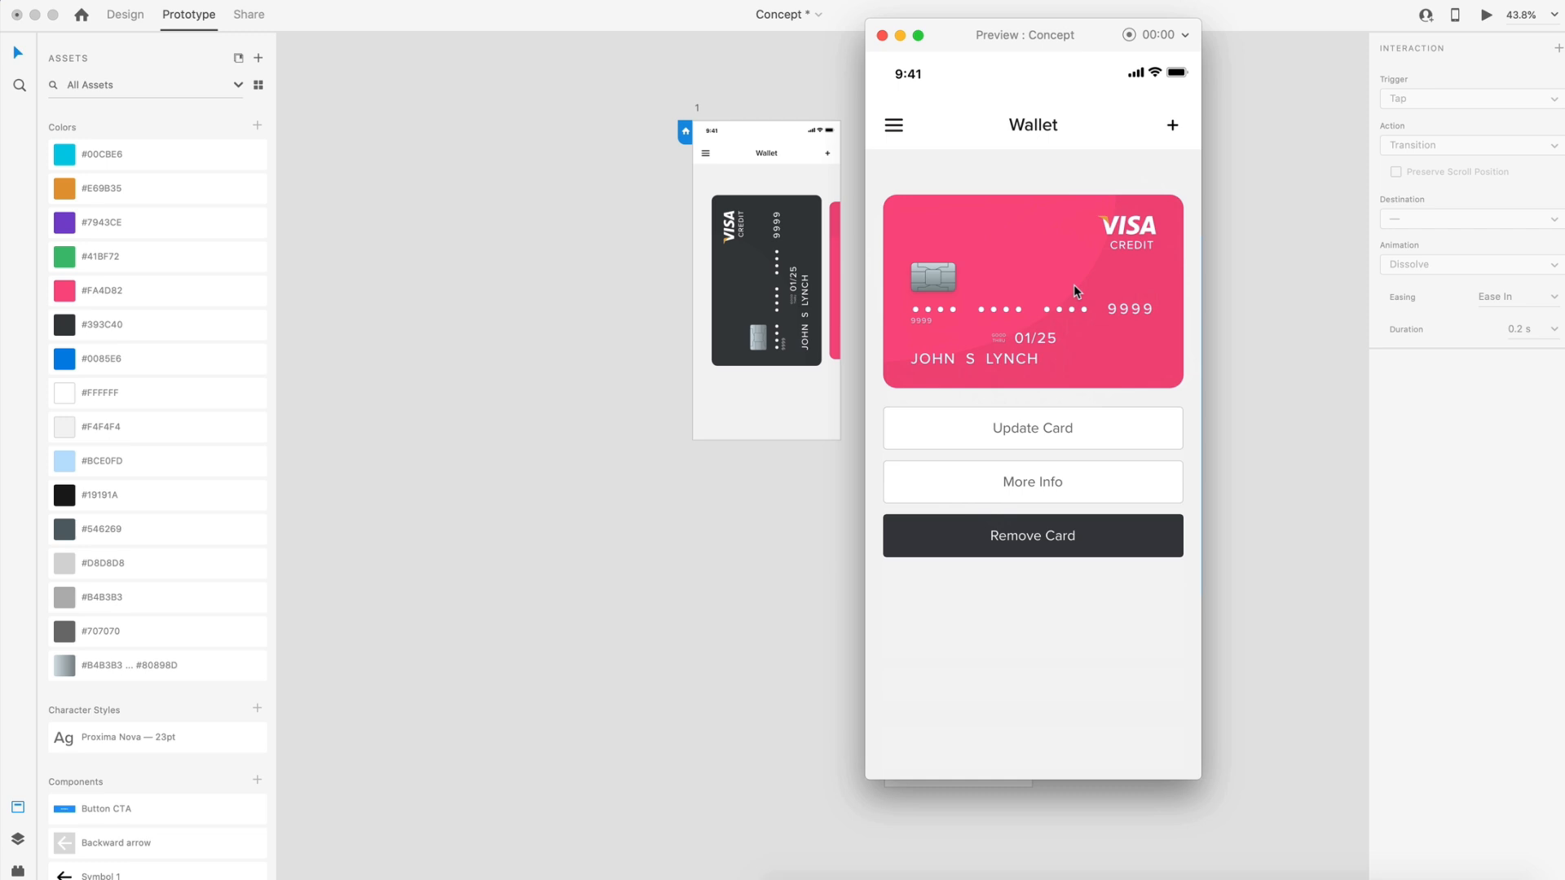
left_click(1256, 188)
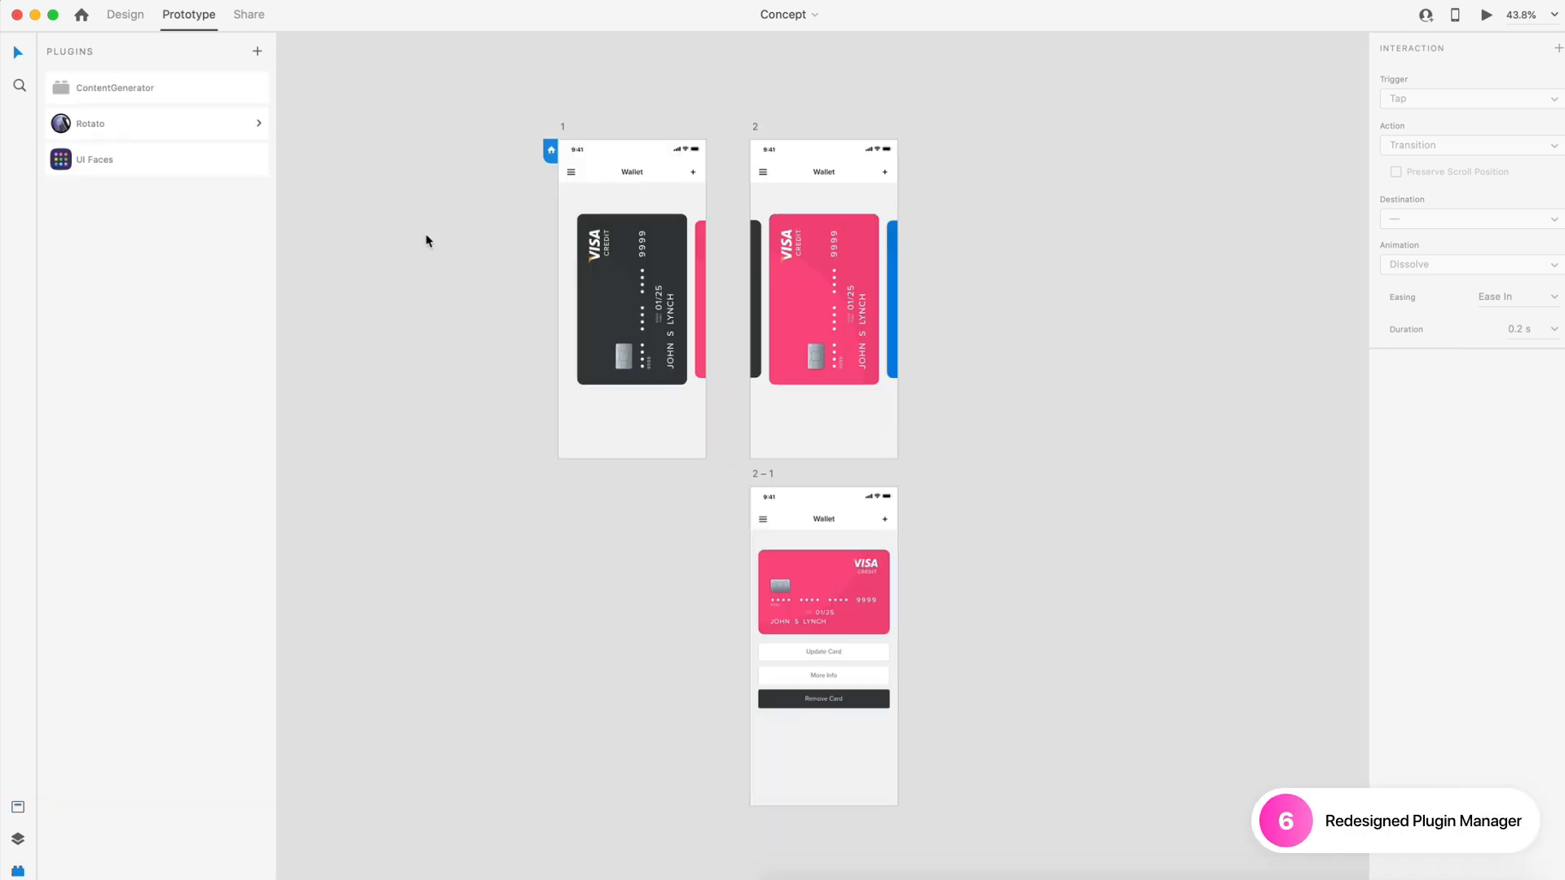
- Open the plugin manager and look through its Discover, Browse and Manage pages
left_click(258, 52)
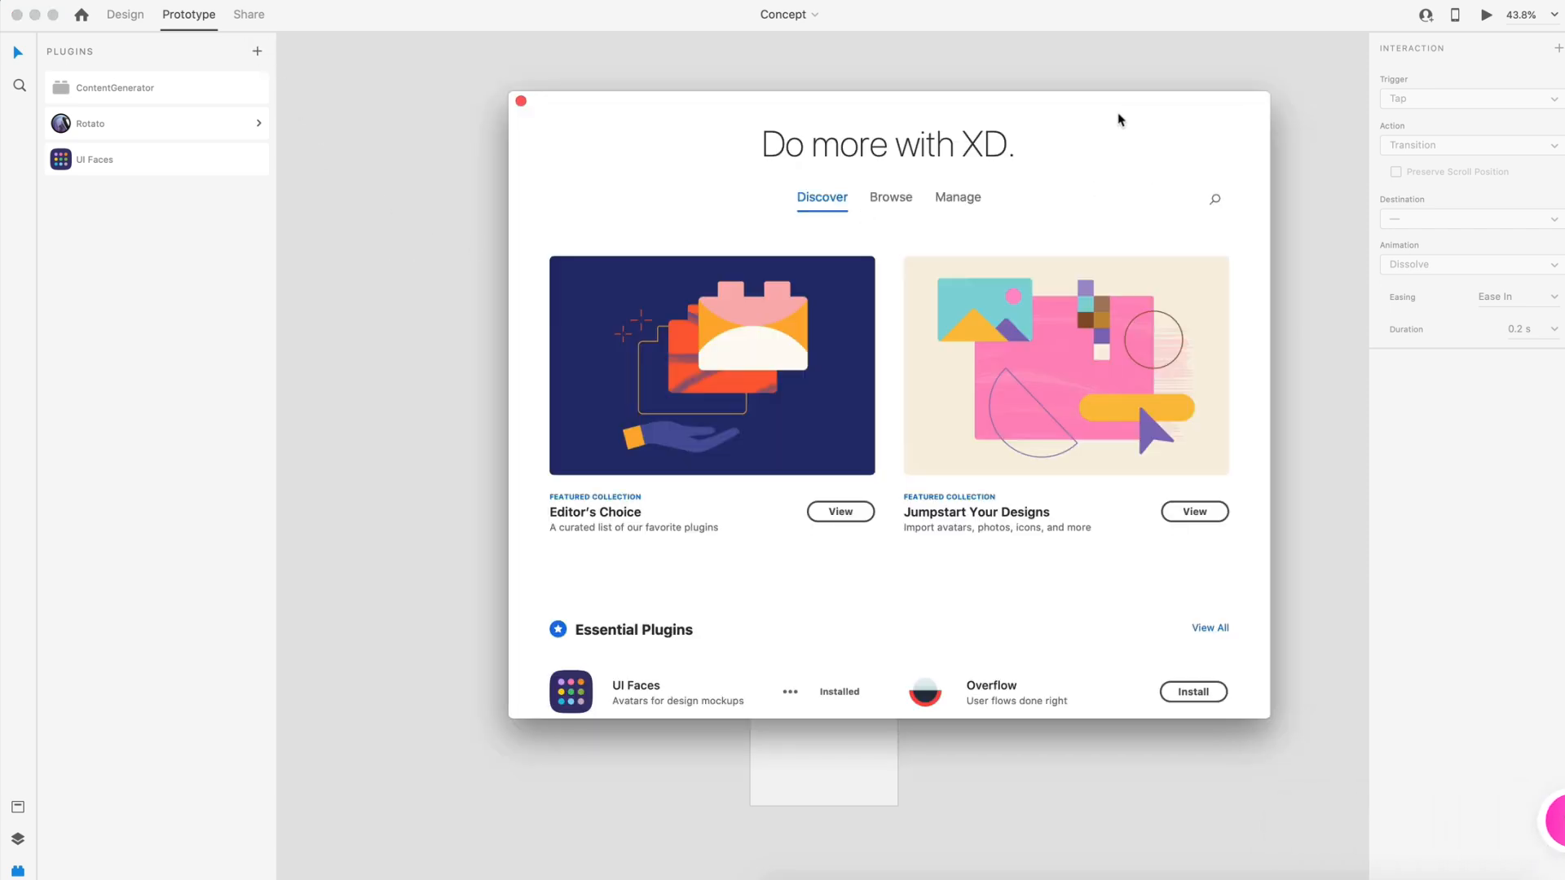
left_click(881, 204)
left_click(957, 202)
left_click(831, 203)
scroll(894, 402, "down", 7)
scroll(894, 420, "up", 7)
- Search the plugin catalogue for "Dark Theme", clear the search and view the managed plugins
left_click(891, 204)
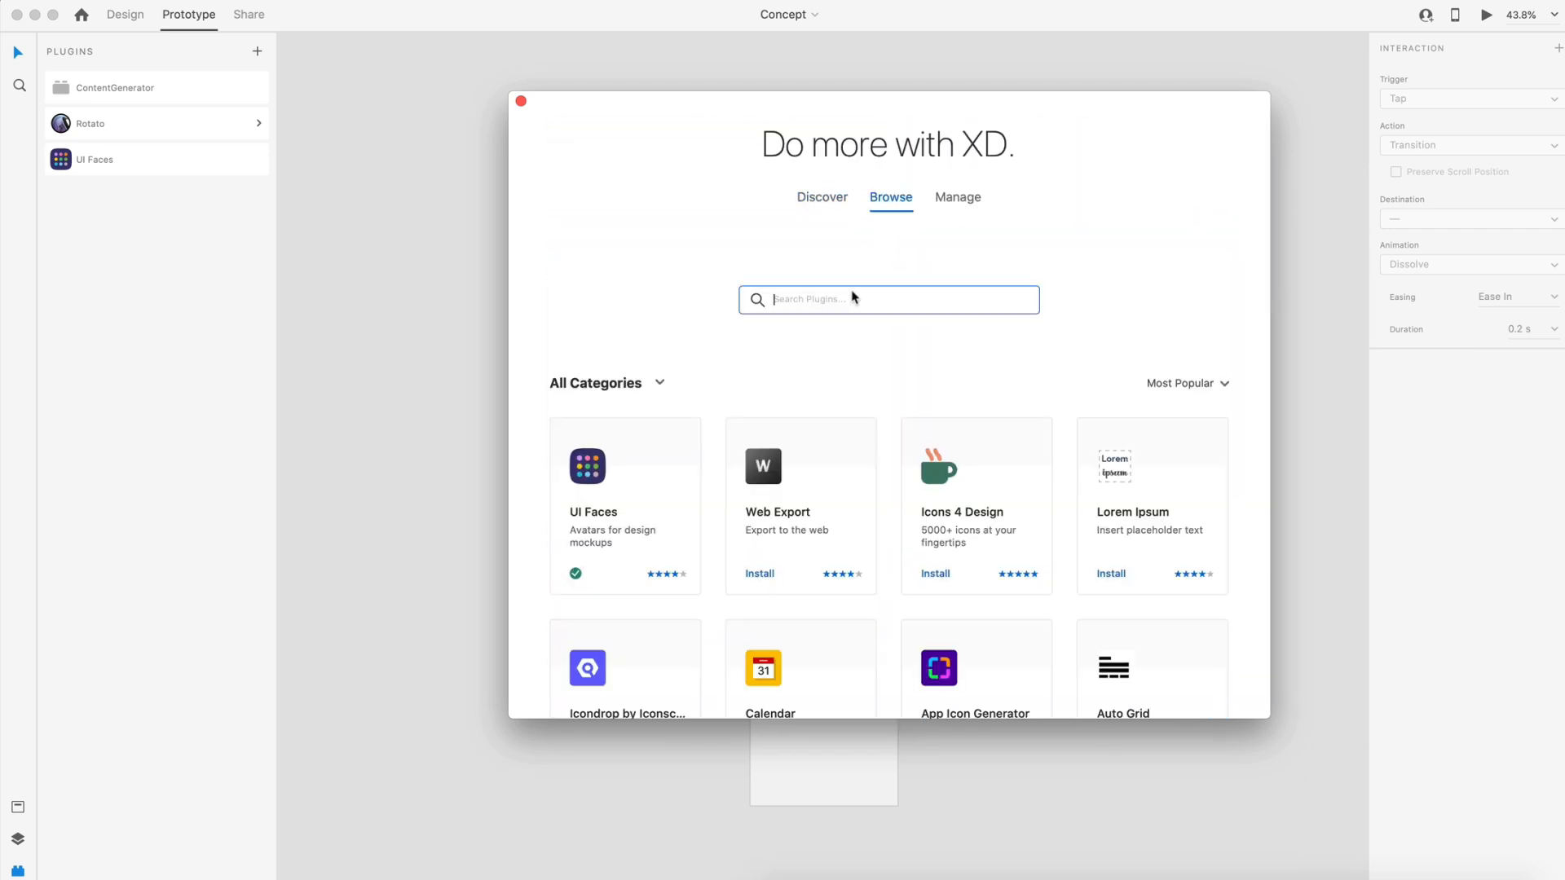
type("Dark Theme")
key("Return")
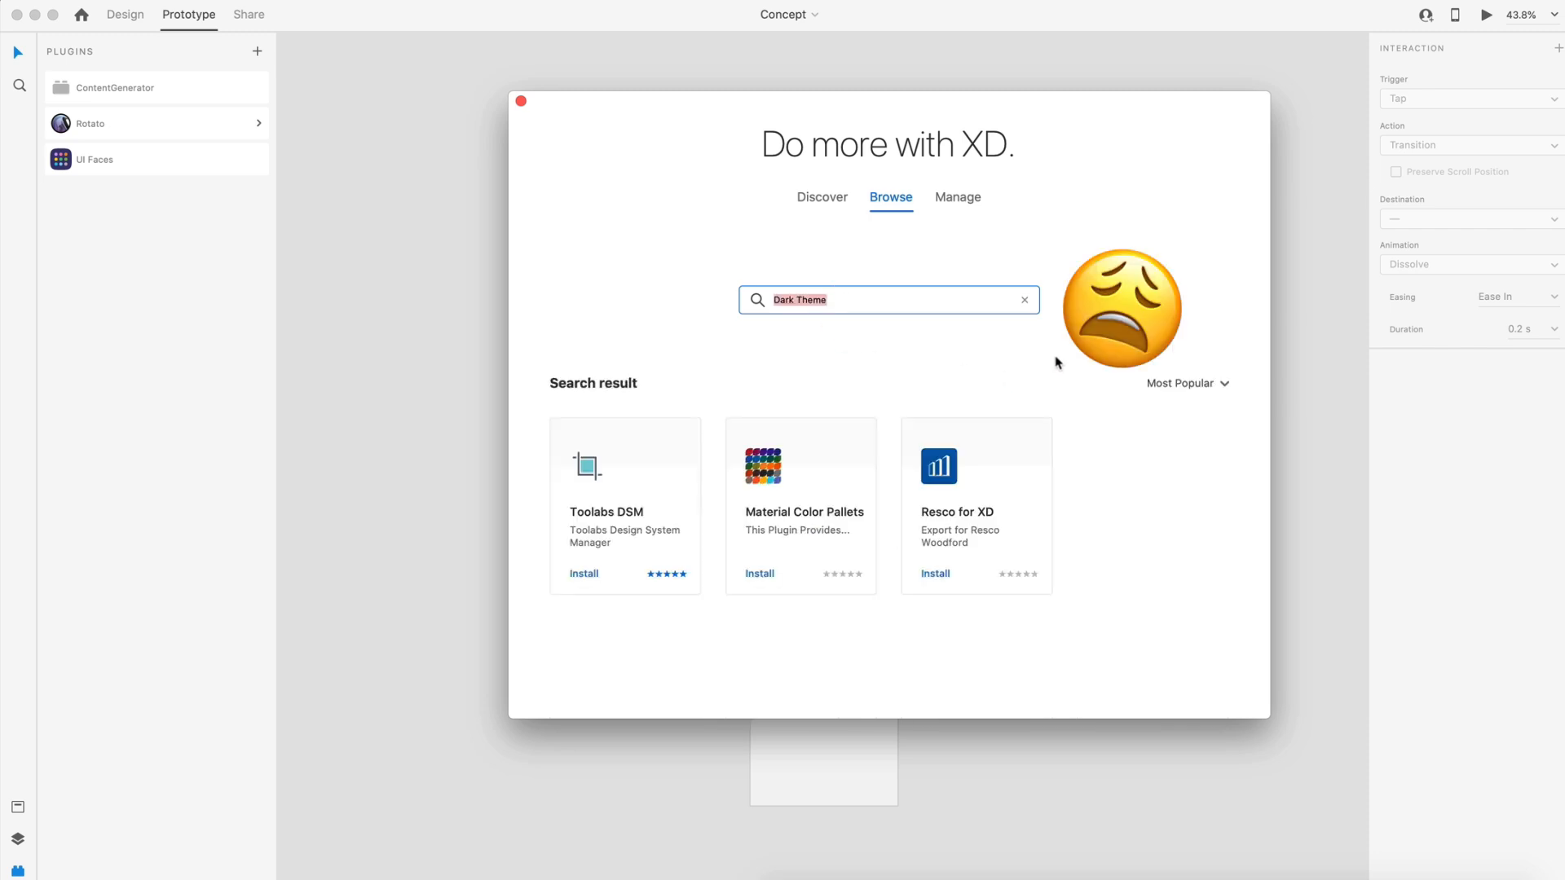
left_click(1025, 300)
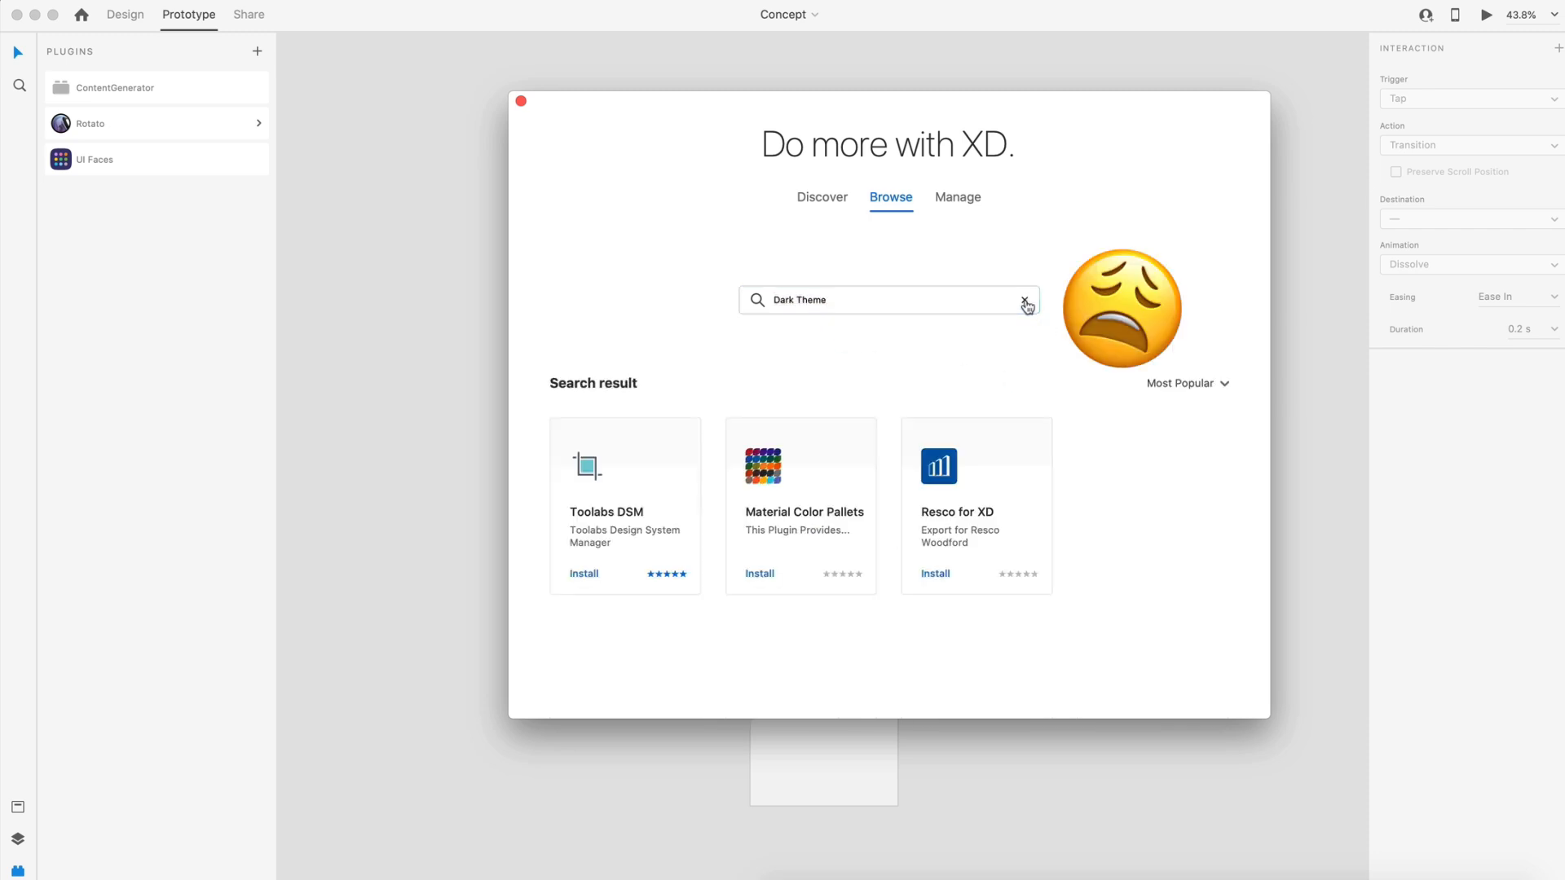
left_click(959, 197)
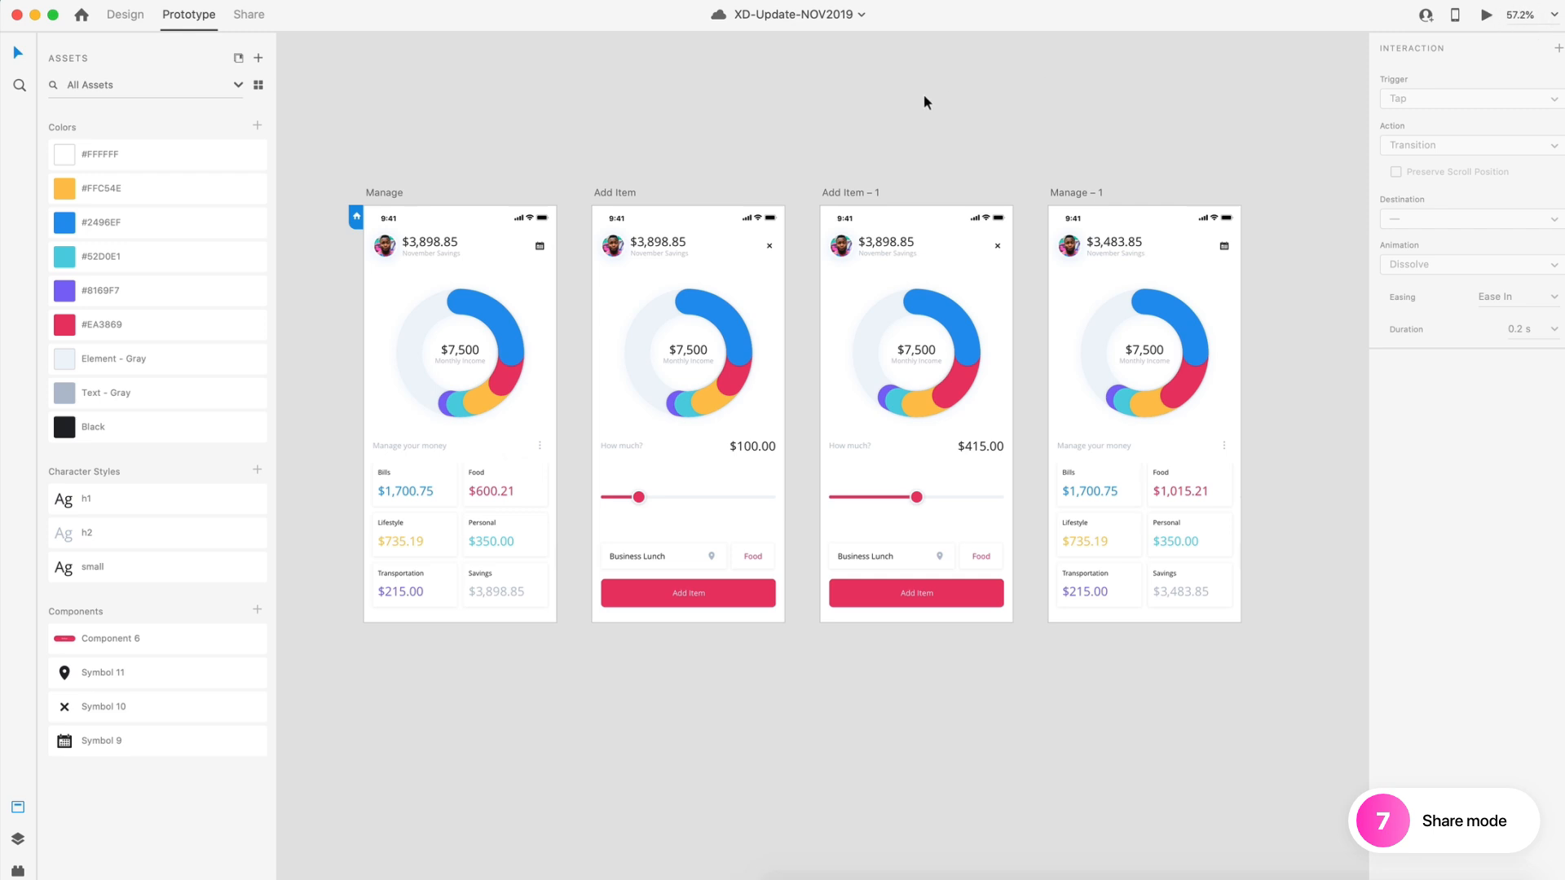
- Switch the XD-Update-NOV2019 document to Share mode and check the artboards and the share link options
left_click(248, 17)
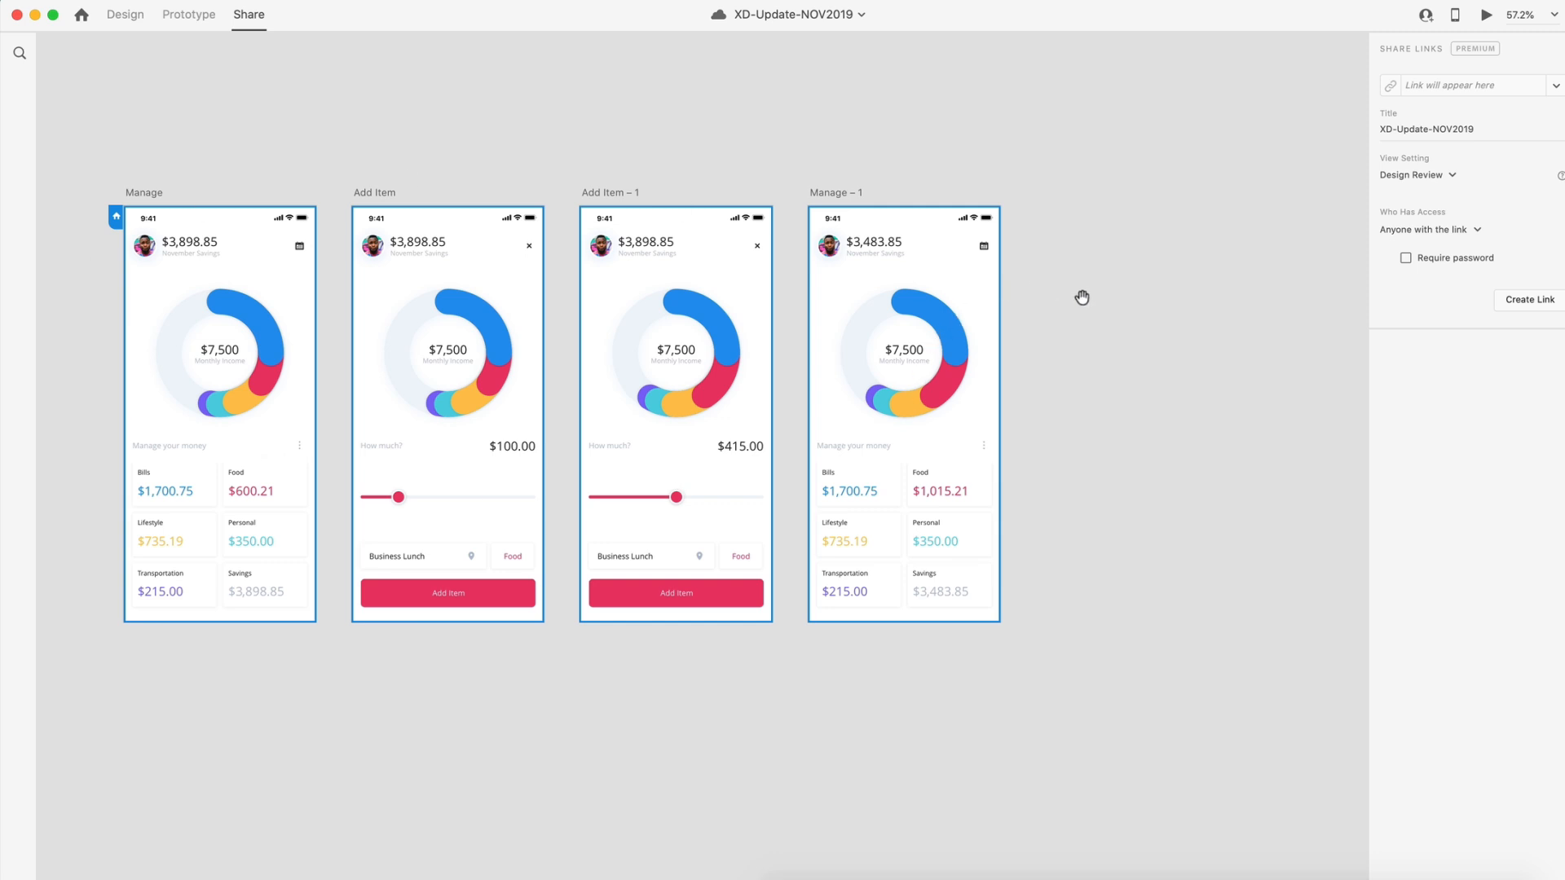
scroll(1082, 298, "down", 8)
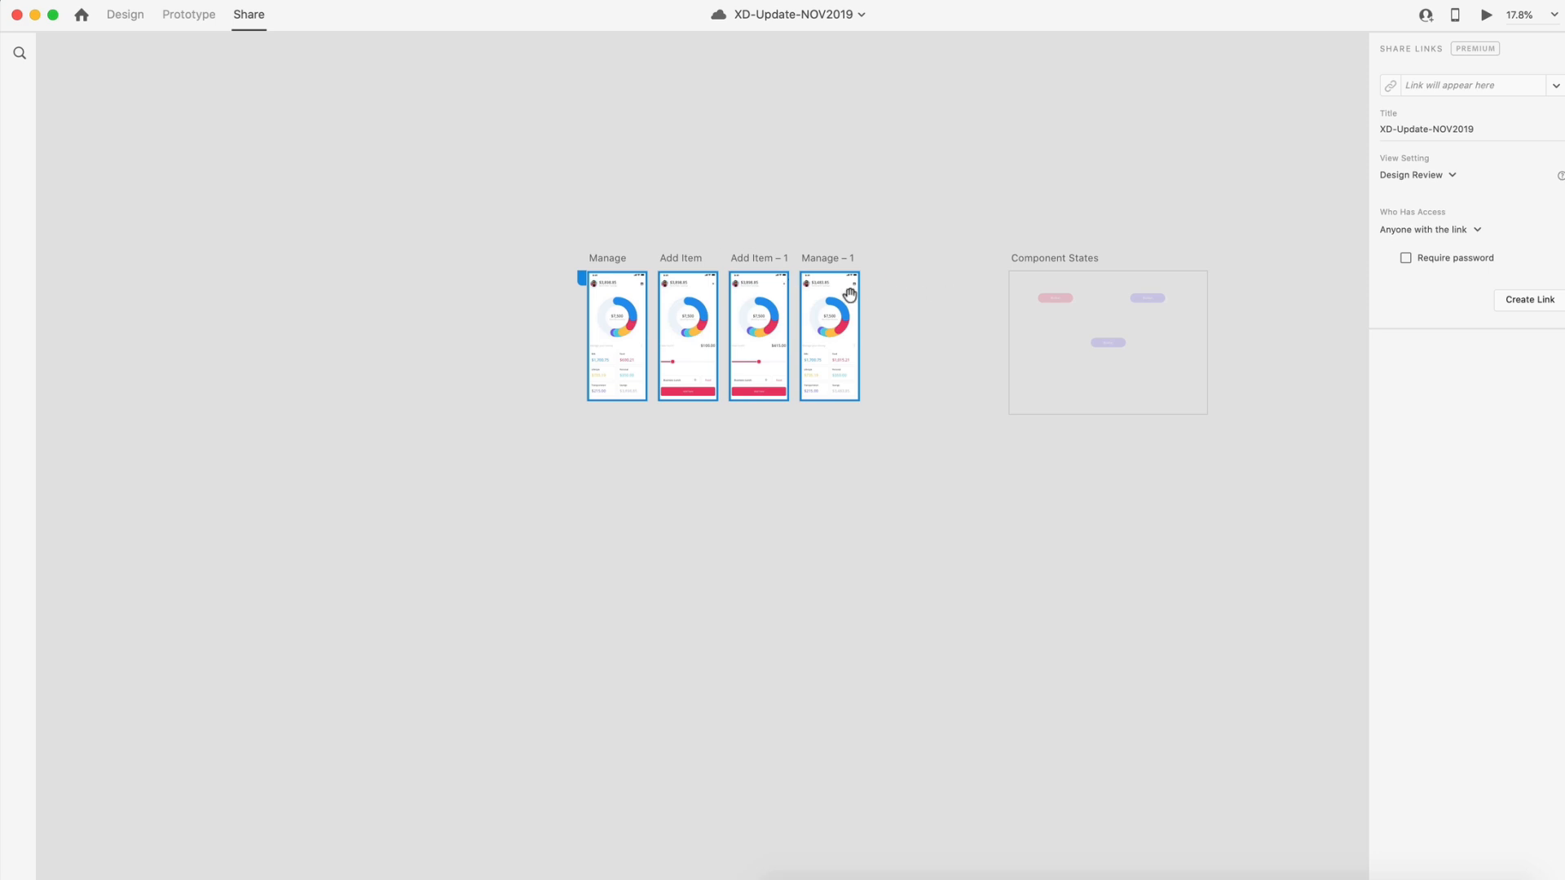
scroll(657, 308, "up", 5)
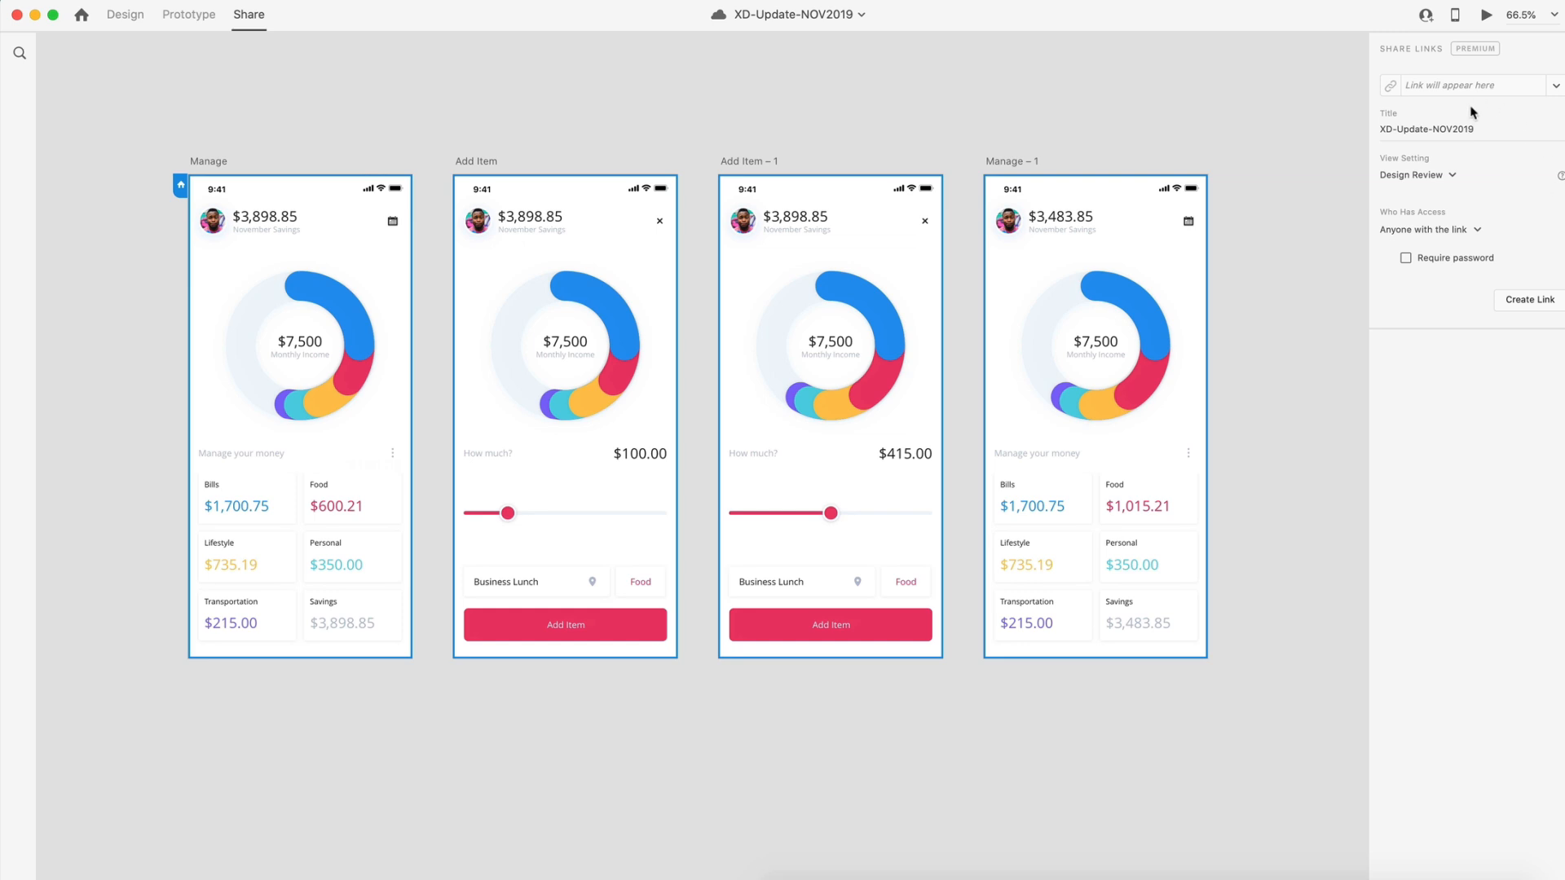
left_click(1557, 86)
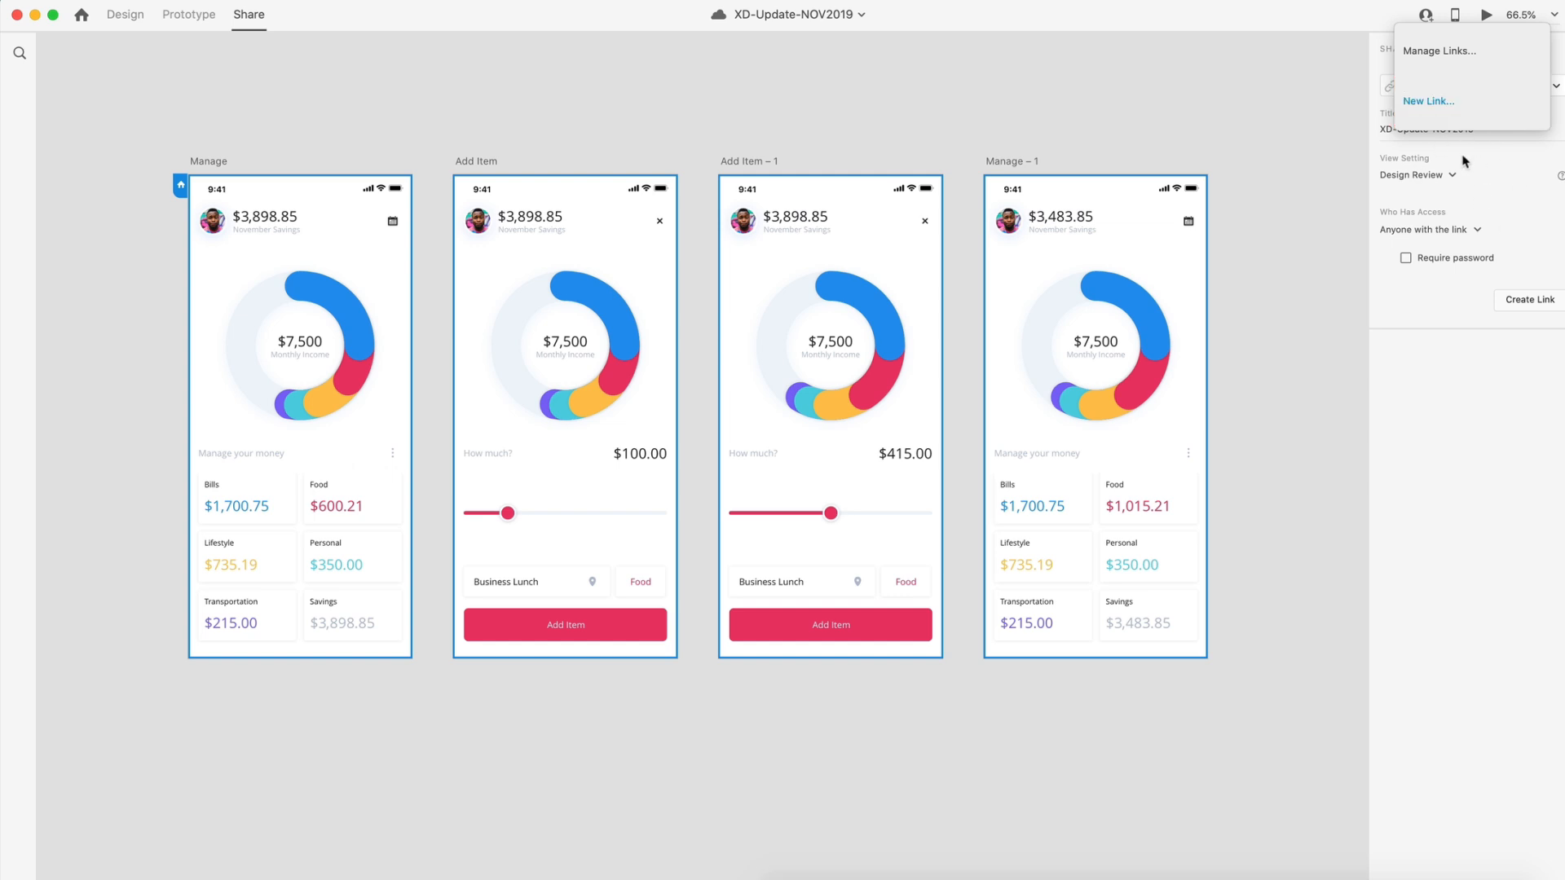
left_click(1500, 167)
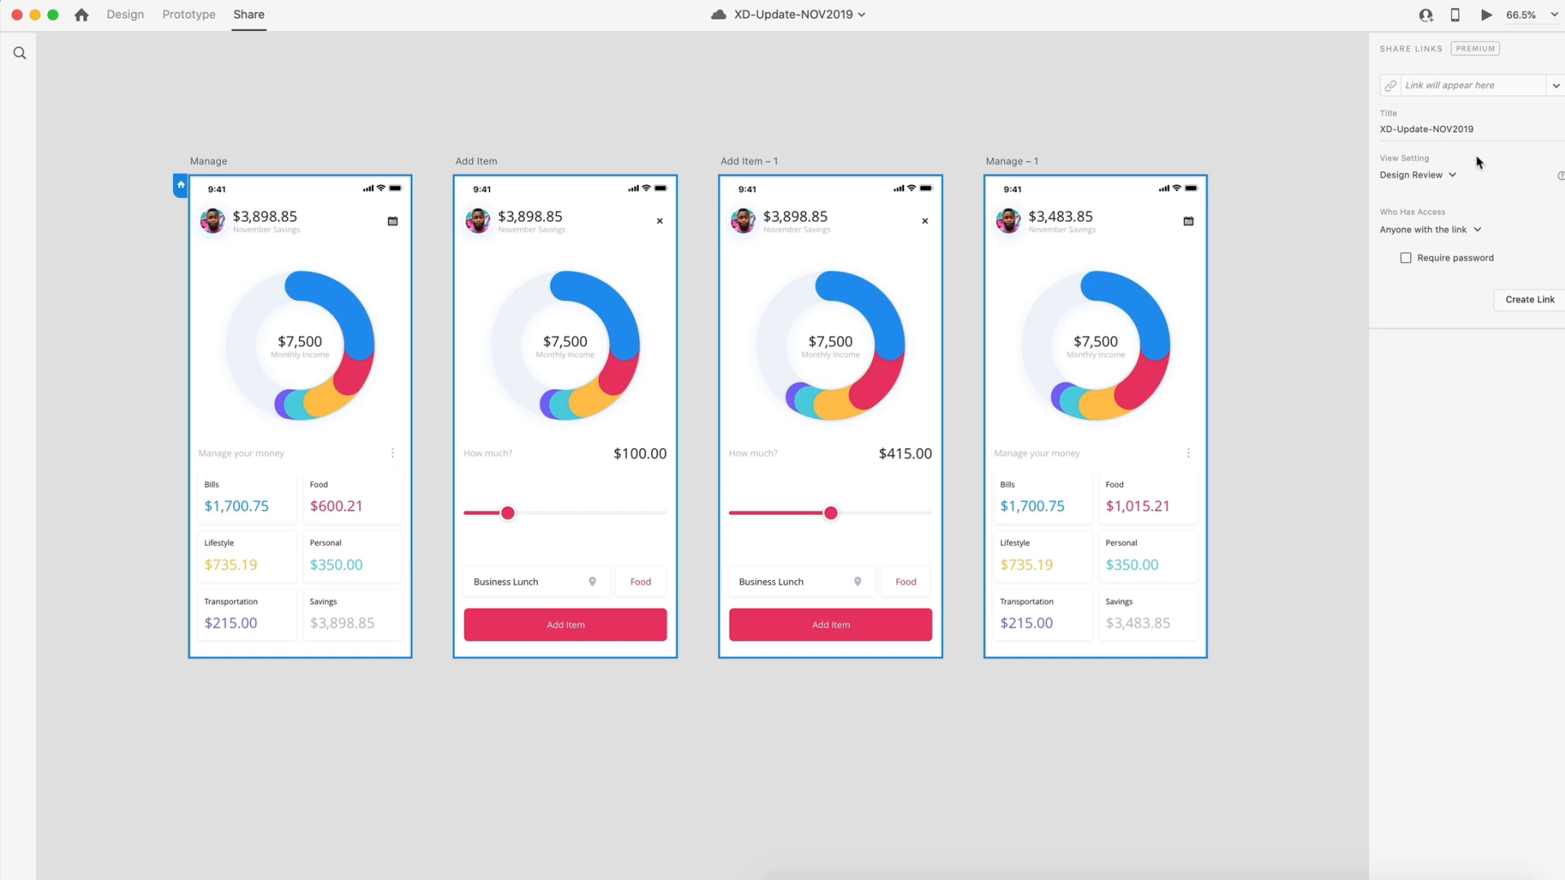
- Try the Development view setting for the share link and set it to Custom
left_click(1451, 175)
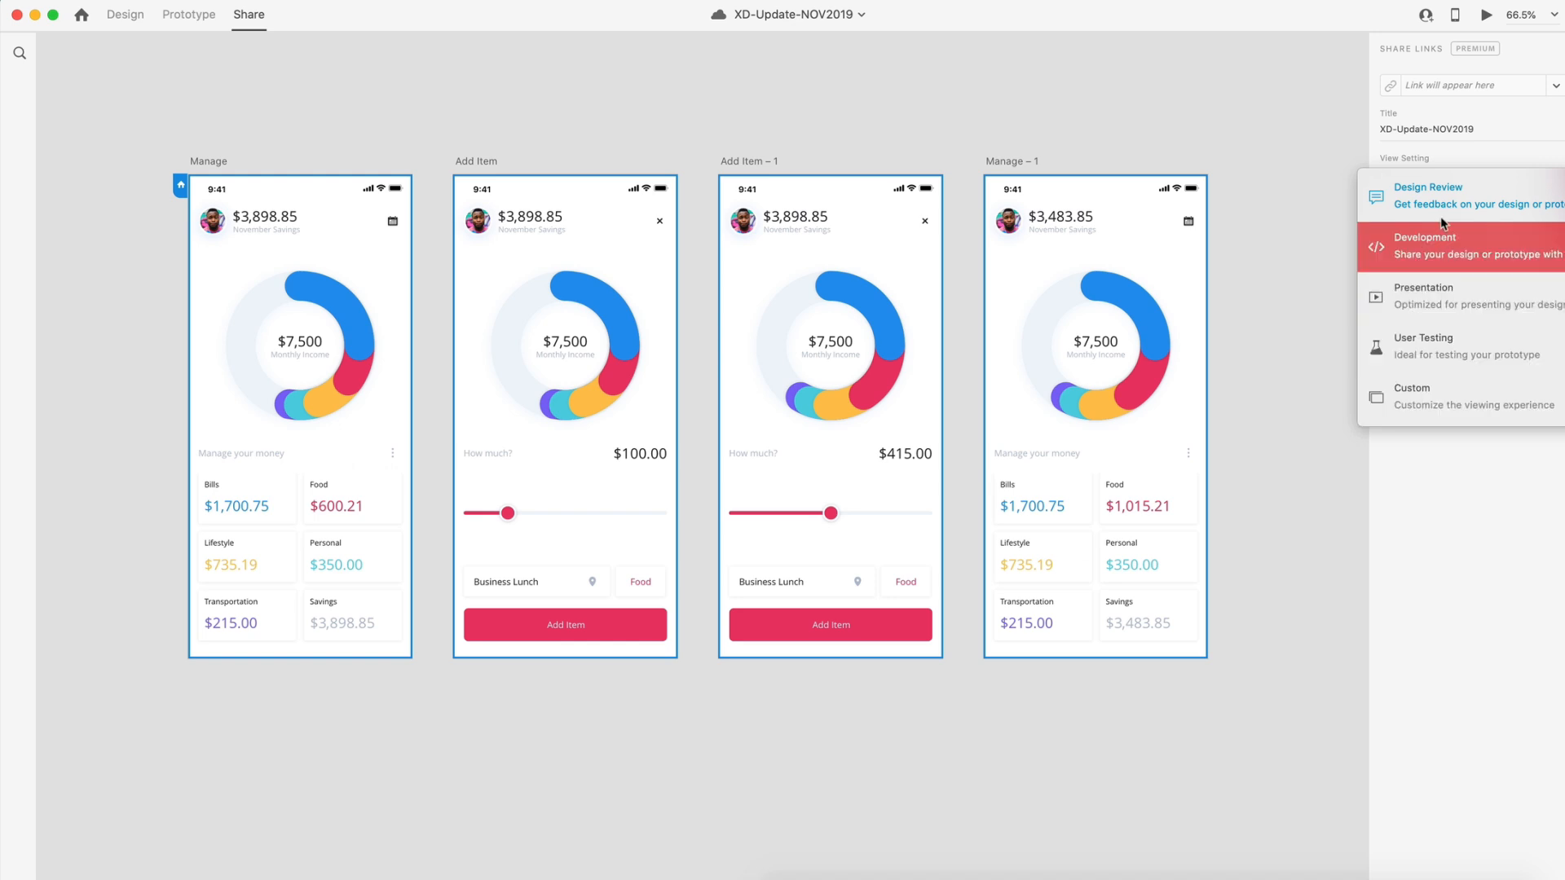
left_click(1528, 257)
left_click(1447, 175)
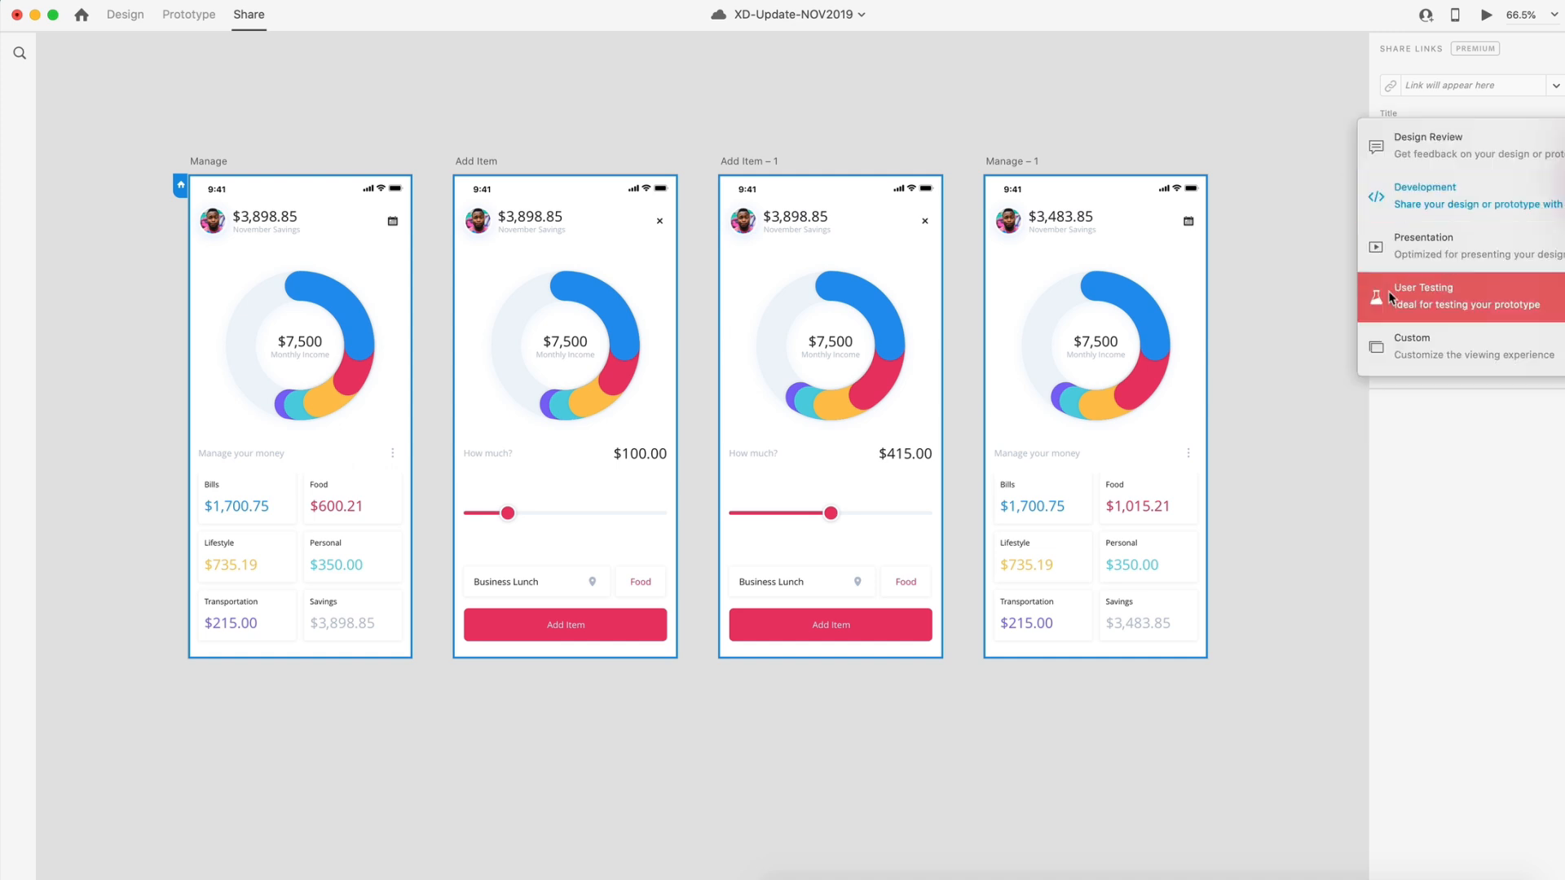
left_click(1416, 345)
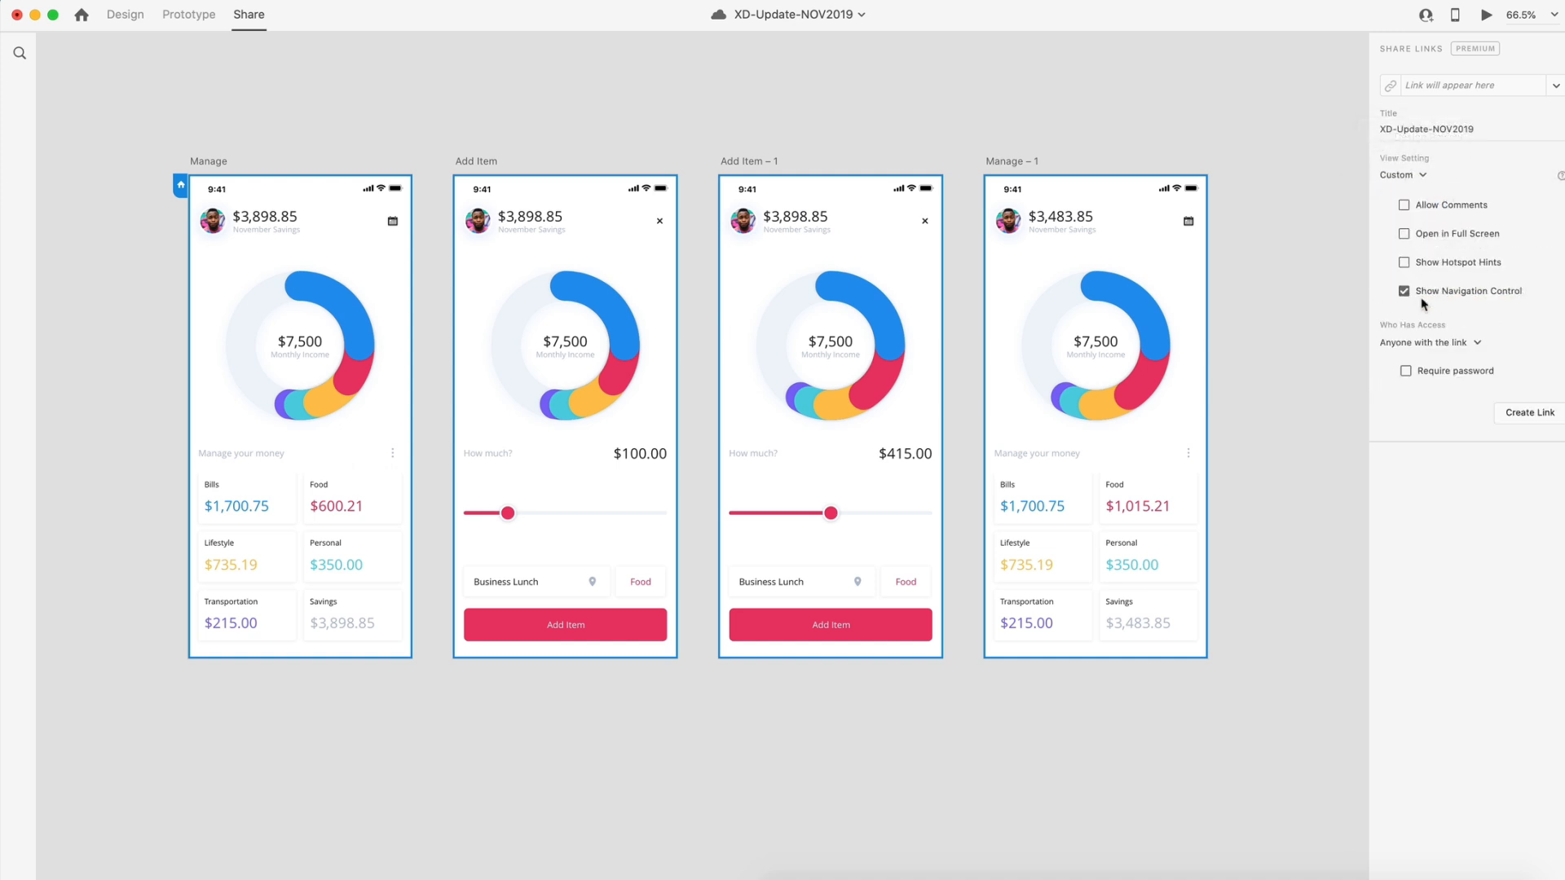
- Check the share link's access options and switch the document to Design mode
left_click(1457, 343)
left_click(1459, 344)
key("ctrl+Tab")
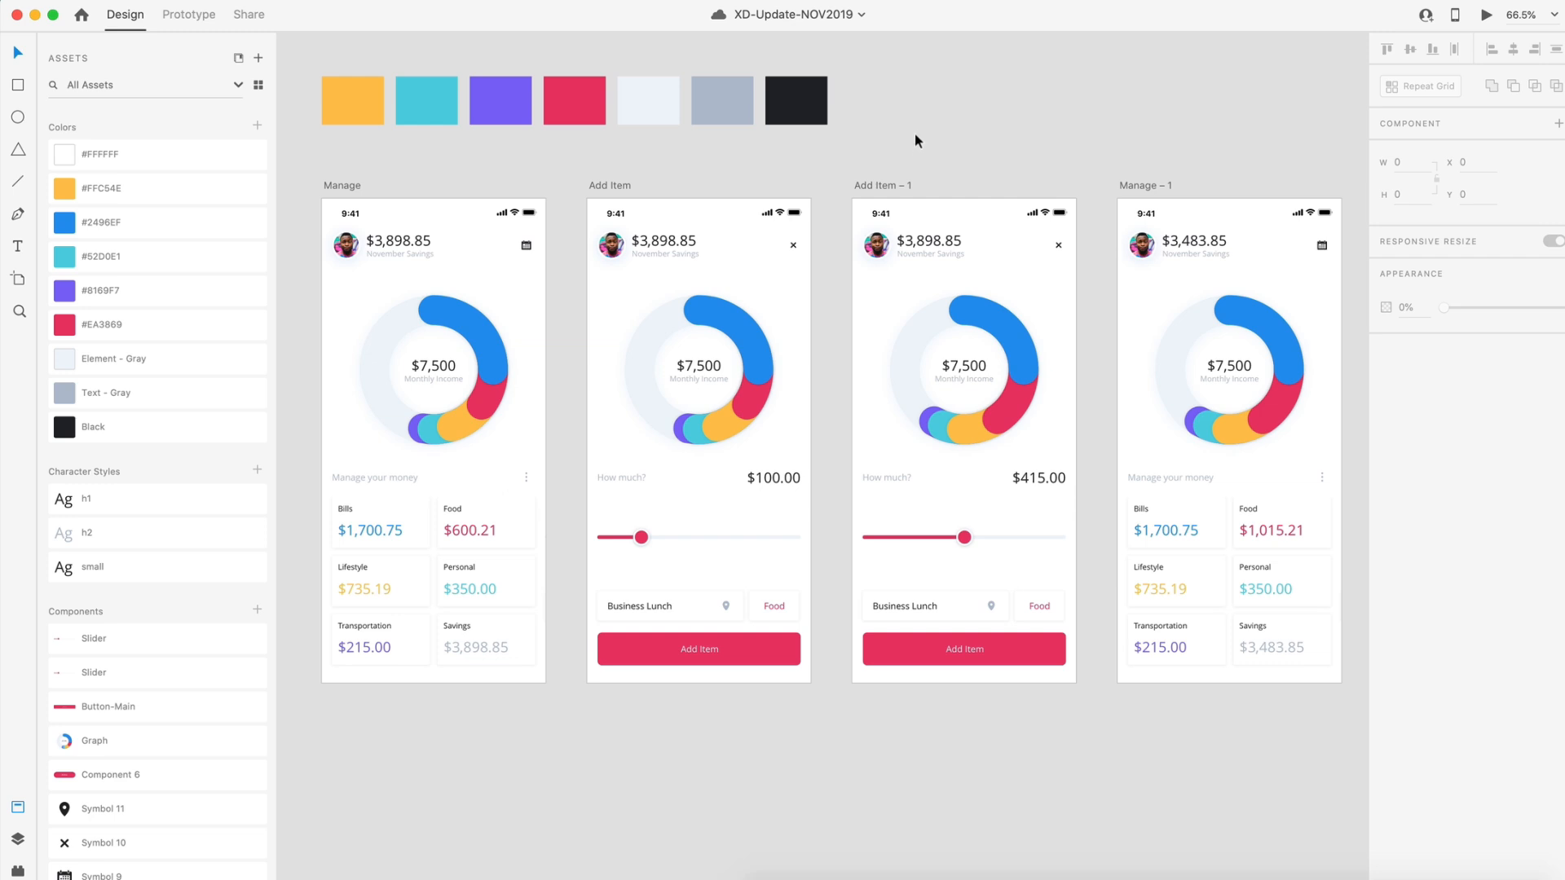
- Open CC Libraries and add the red-pink swatch's fill color to the NOV2019Update library
left_click(239, 59)
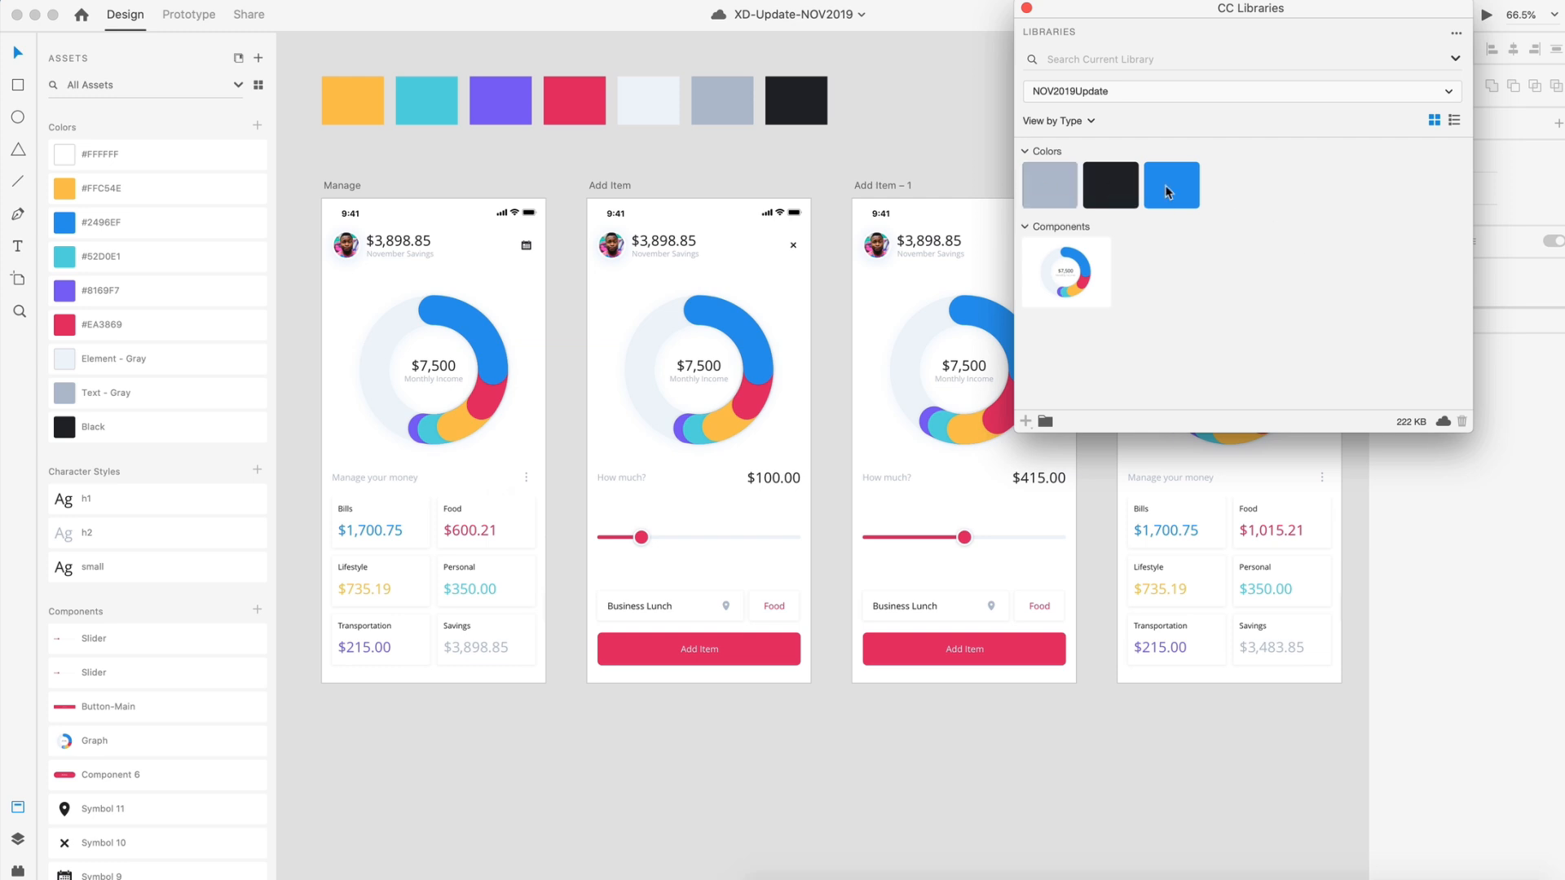
left_click(548, 108)
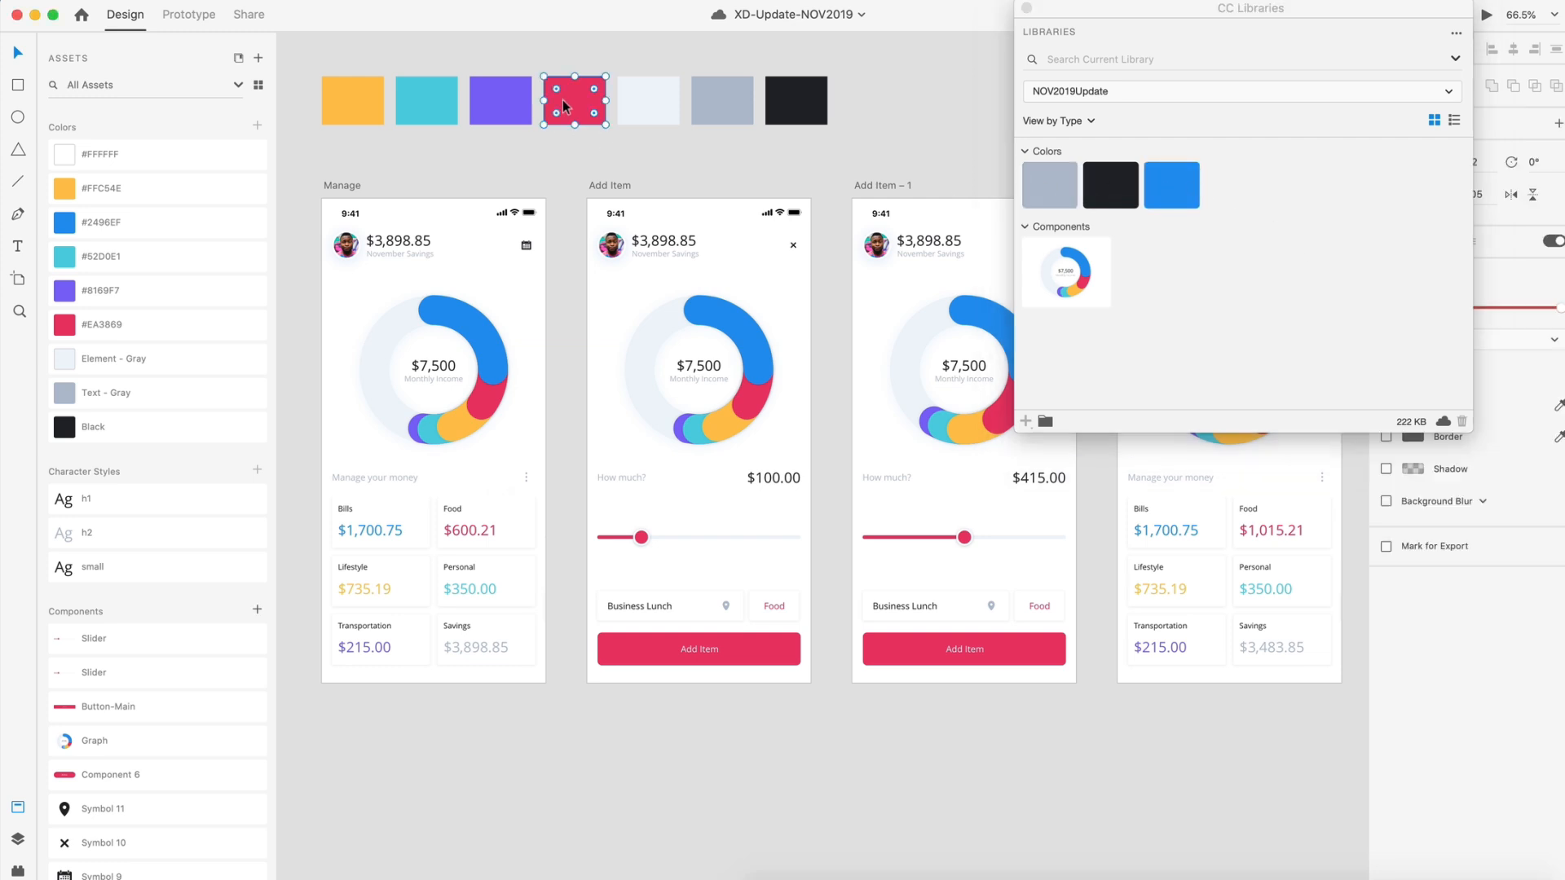
left_click(1025, 422)
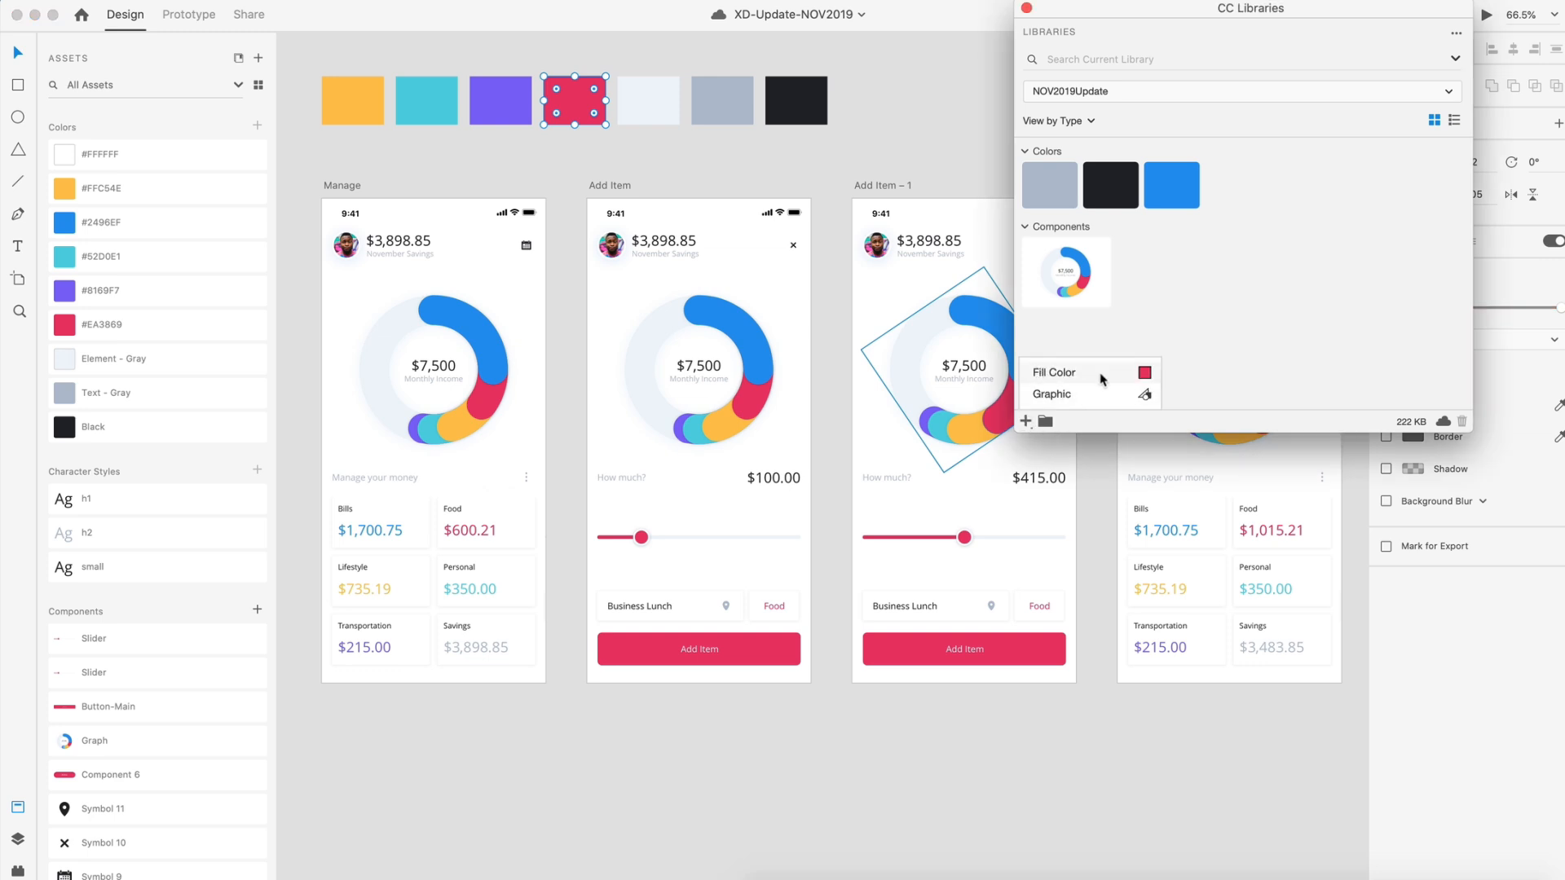
left_click(1101, 367)
- Add the purple swatch's fill color to the NOV2019Update library
left_click(500, 105)
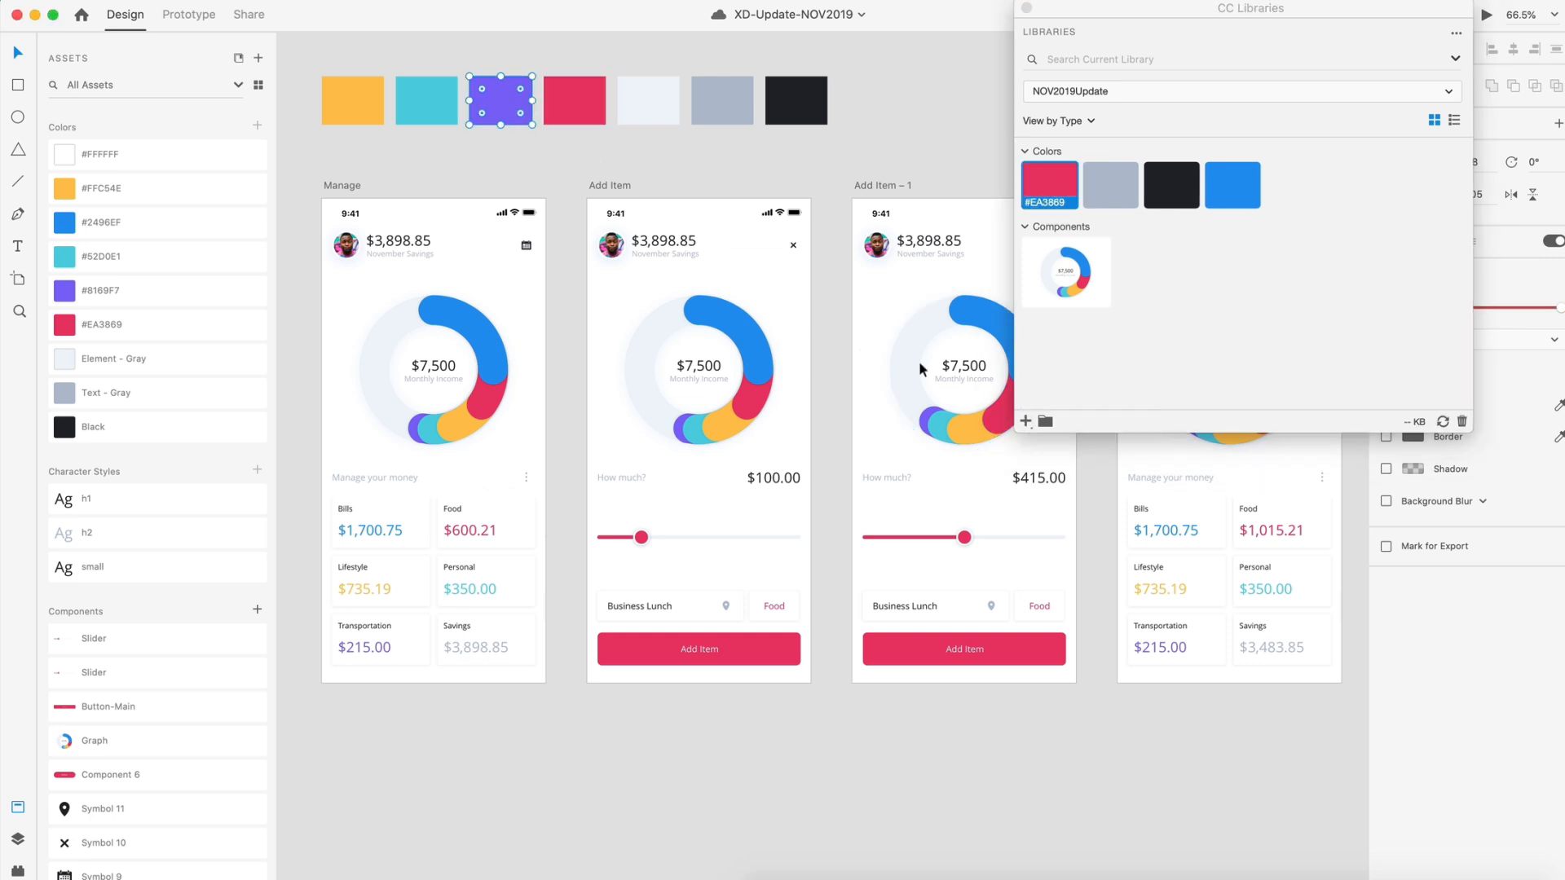
left_click(1025, 421)
left_click(1082, 372)
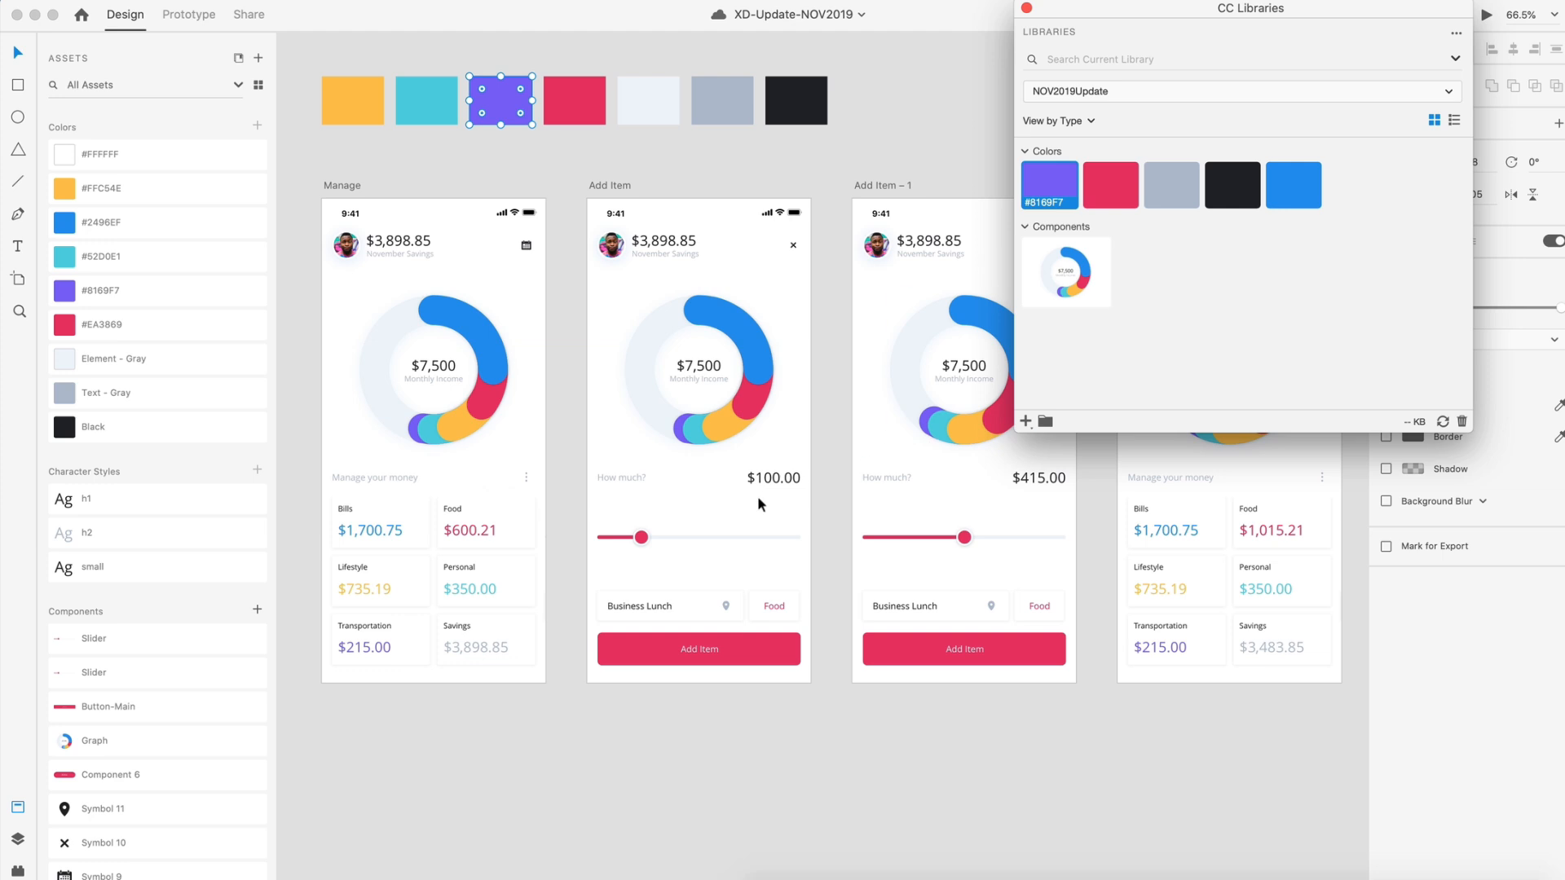
- Add the Slider component from the Add Item artboard to the NOV2019Update library as a component
left_click(650, 543)
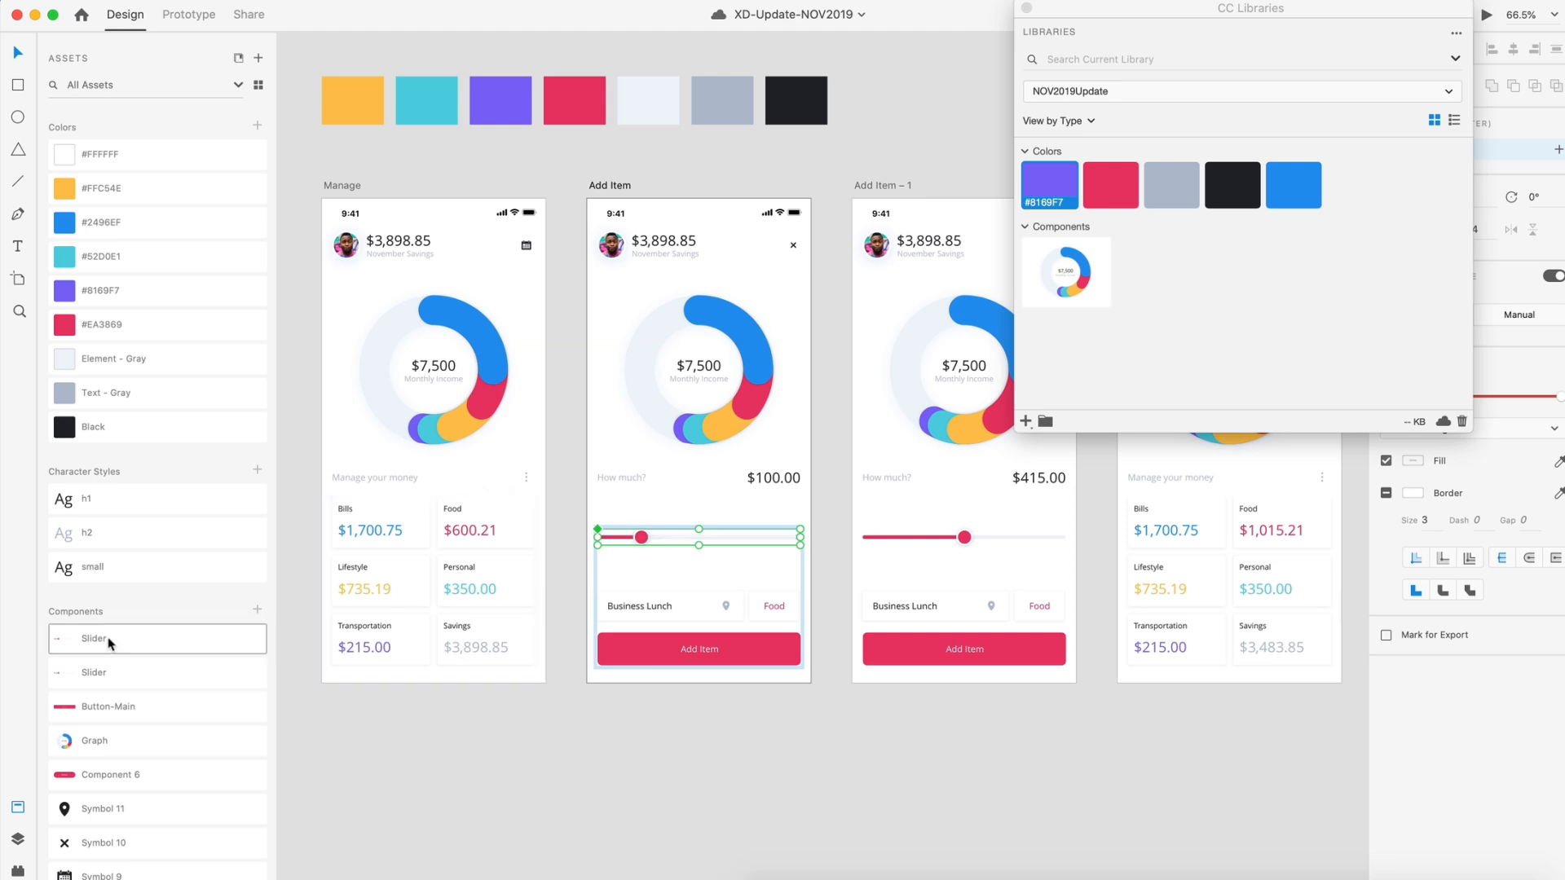
left_click(1026, 421)
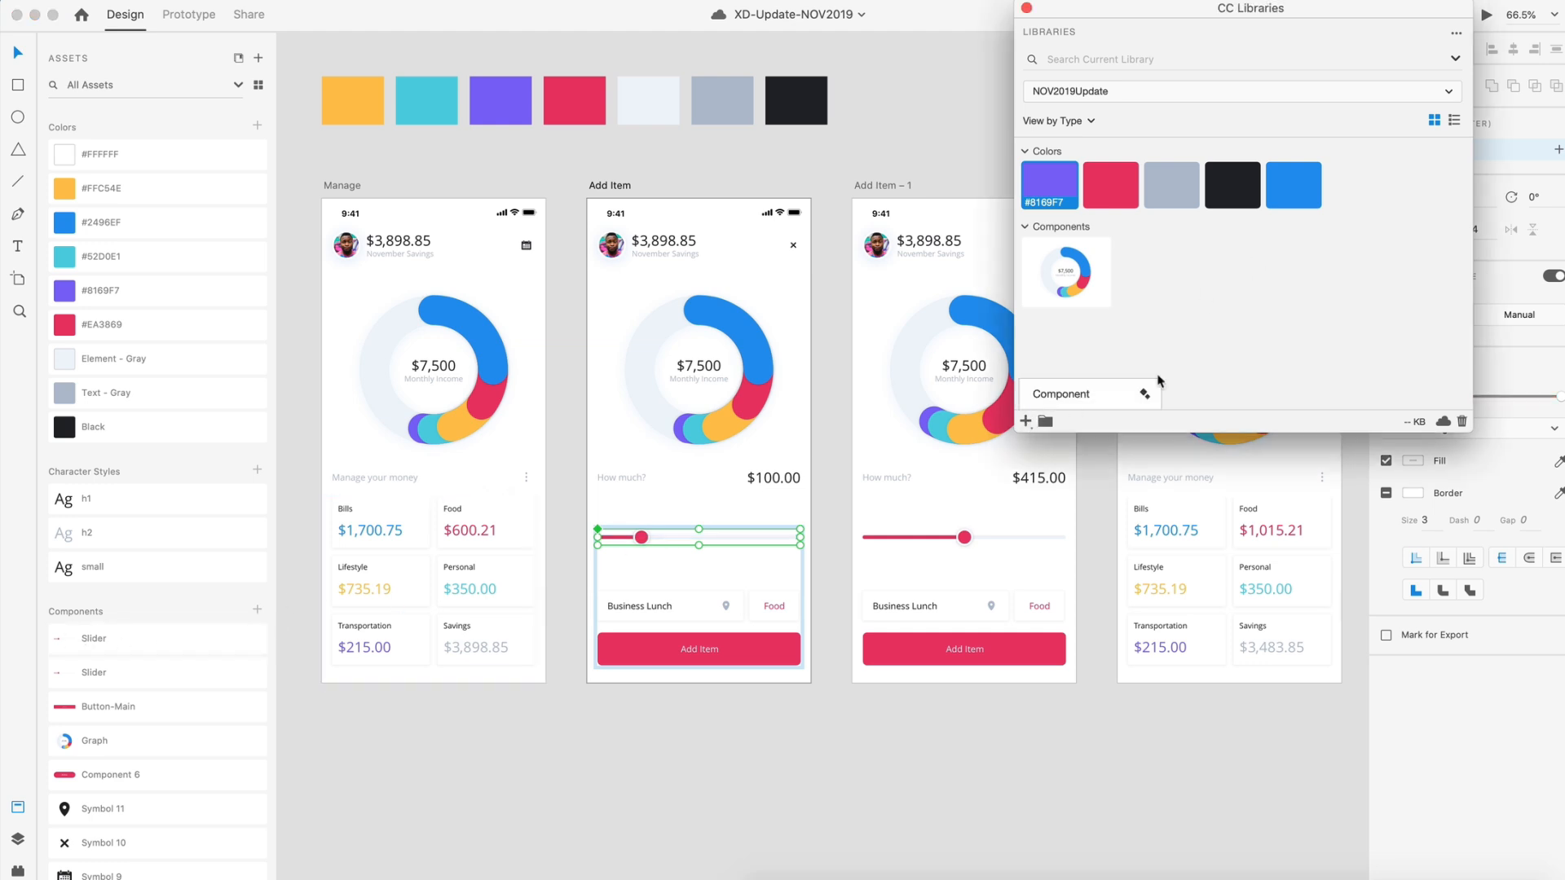
left_click(1097, 398)
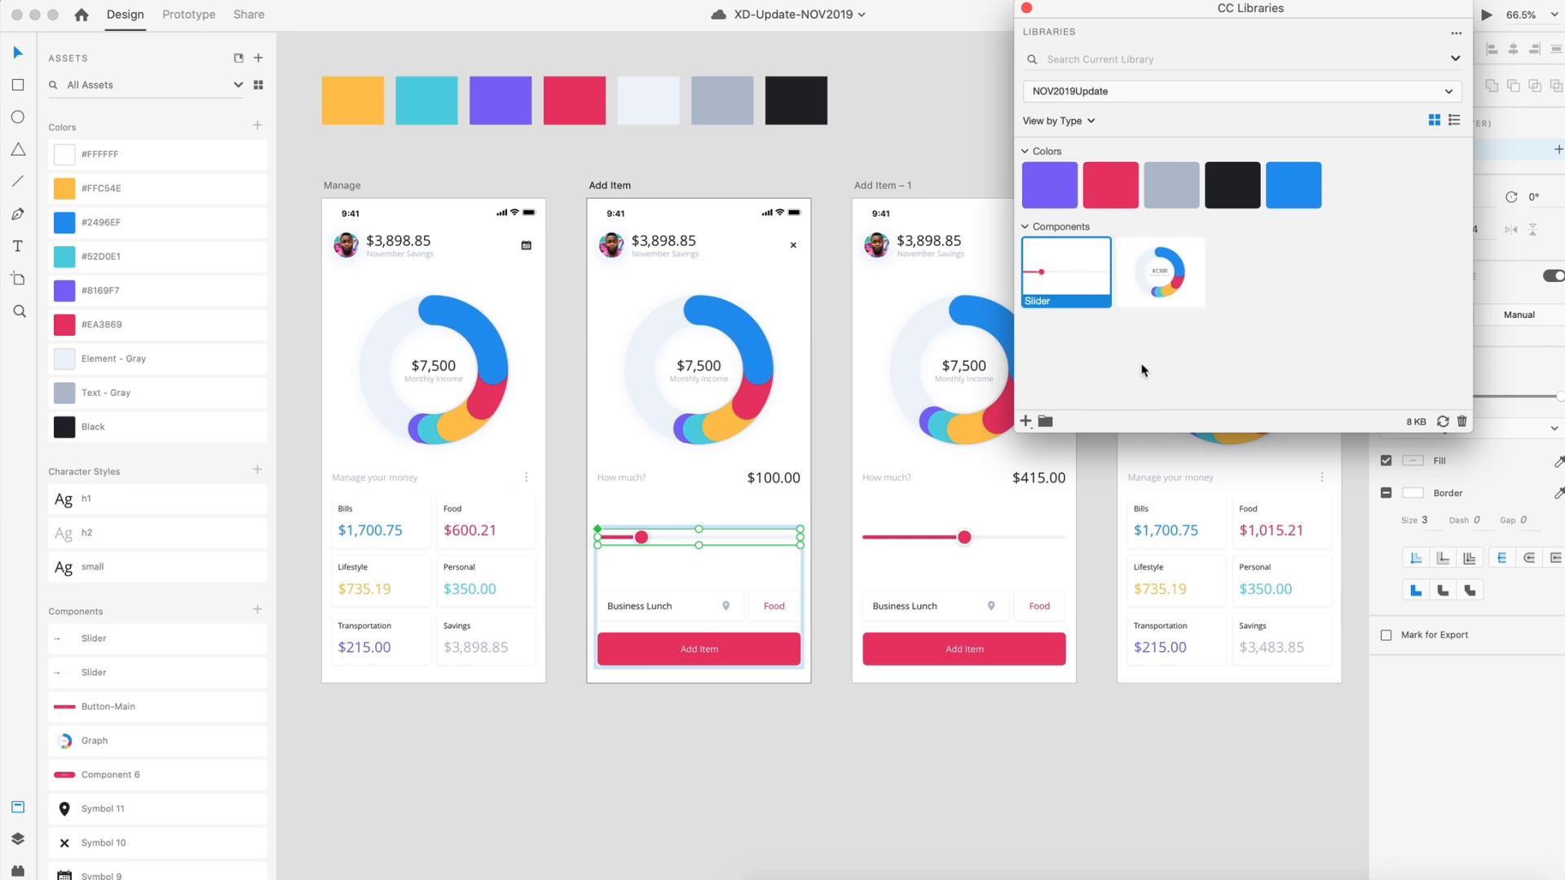
left_click(862, 736)
- Place the Slider and Graph components from the NOV2019Update library on the empty canvas below the artboards
left_click_drag(1072, 280, 1207, 762)
left_click_drag(1165, 262, 1019, 758)
scroll(888, 750, "down", 2)
scroll(903, 742, "up", 2)
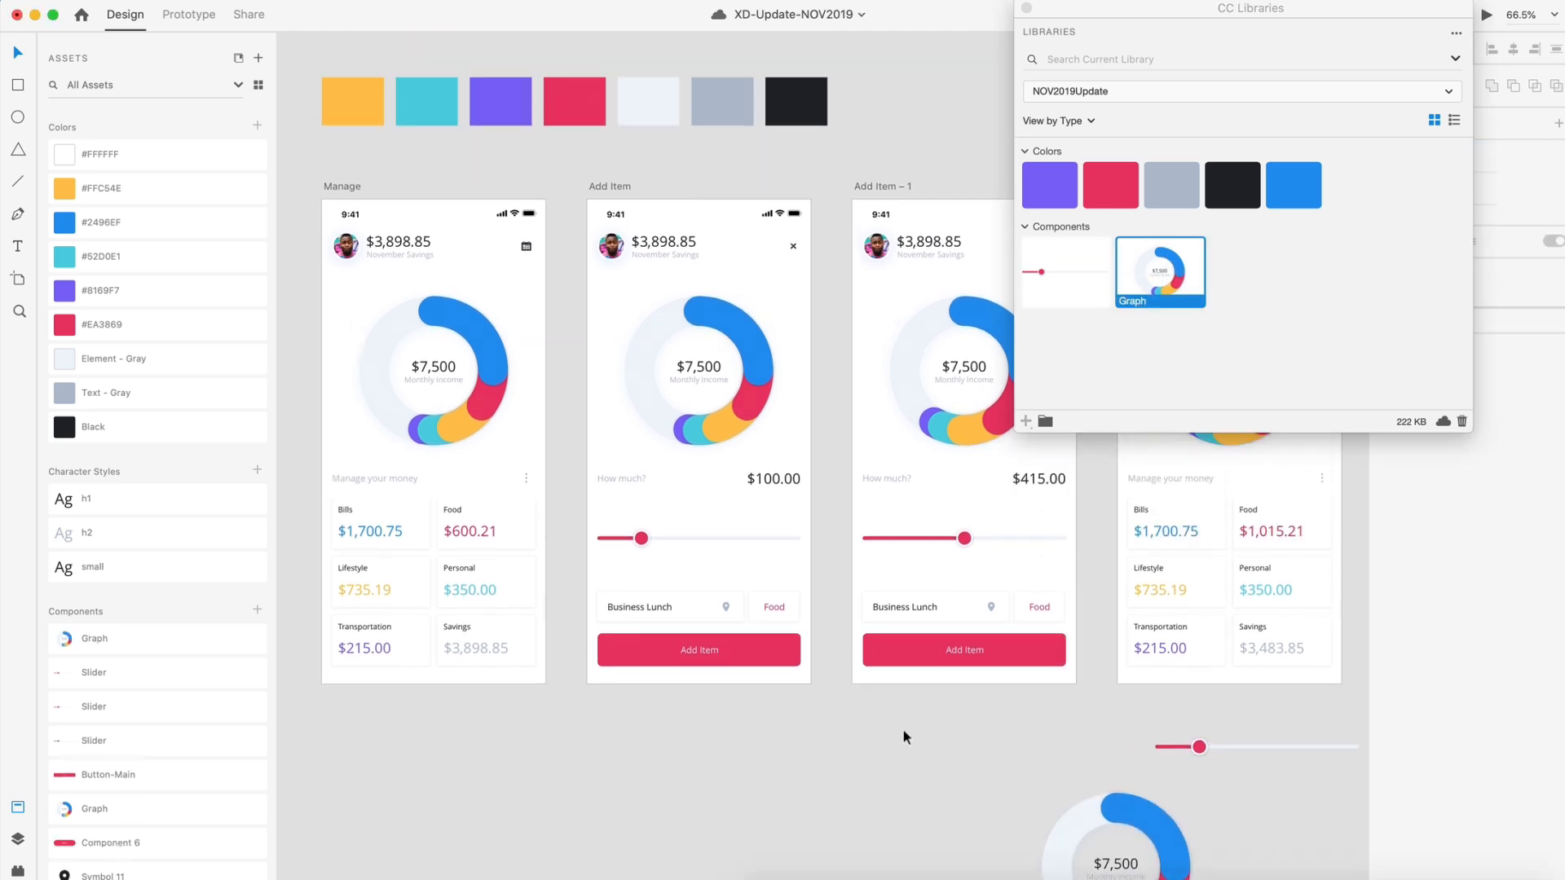
left_click(1337, 244)
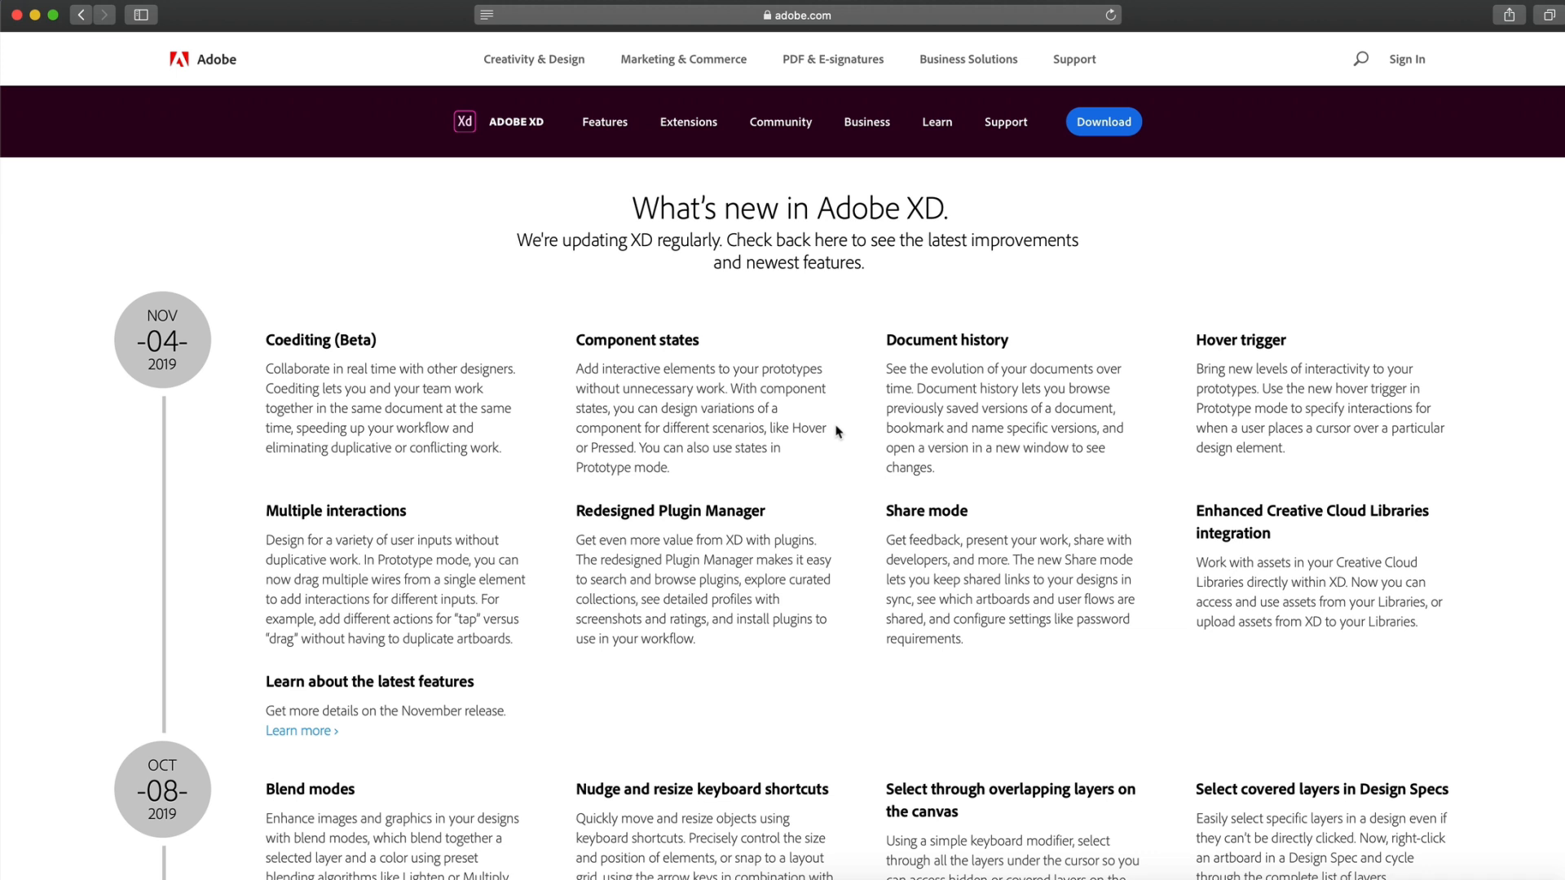
- Open the linked November 2019 release article from Adobe's what's-new page and read down to the Sketch import section
left_click_drag(400, 712, 308, 737)
left_click(308, 736)
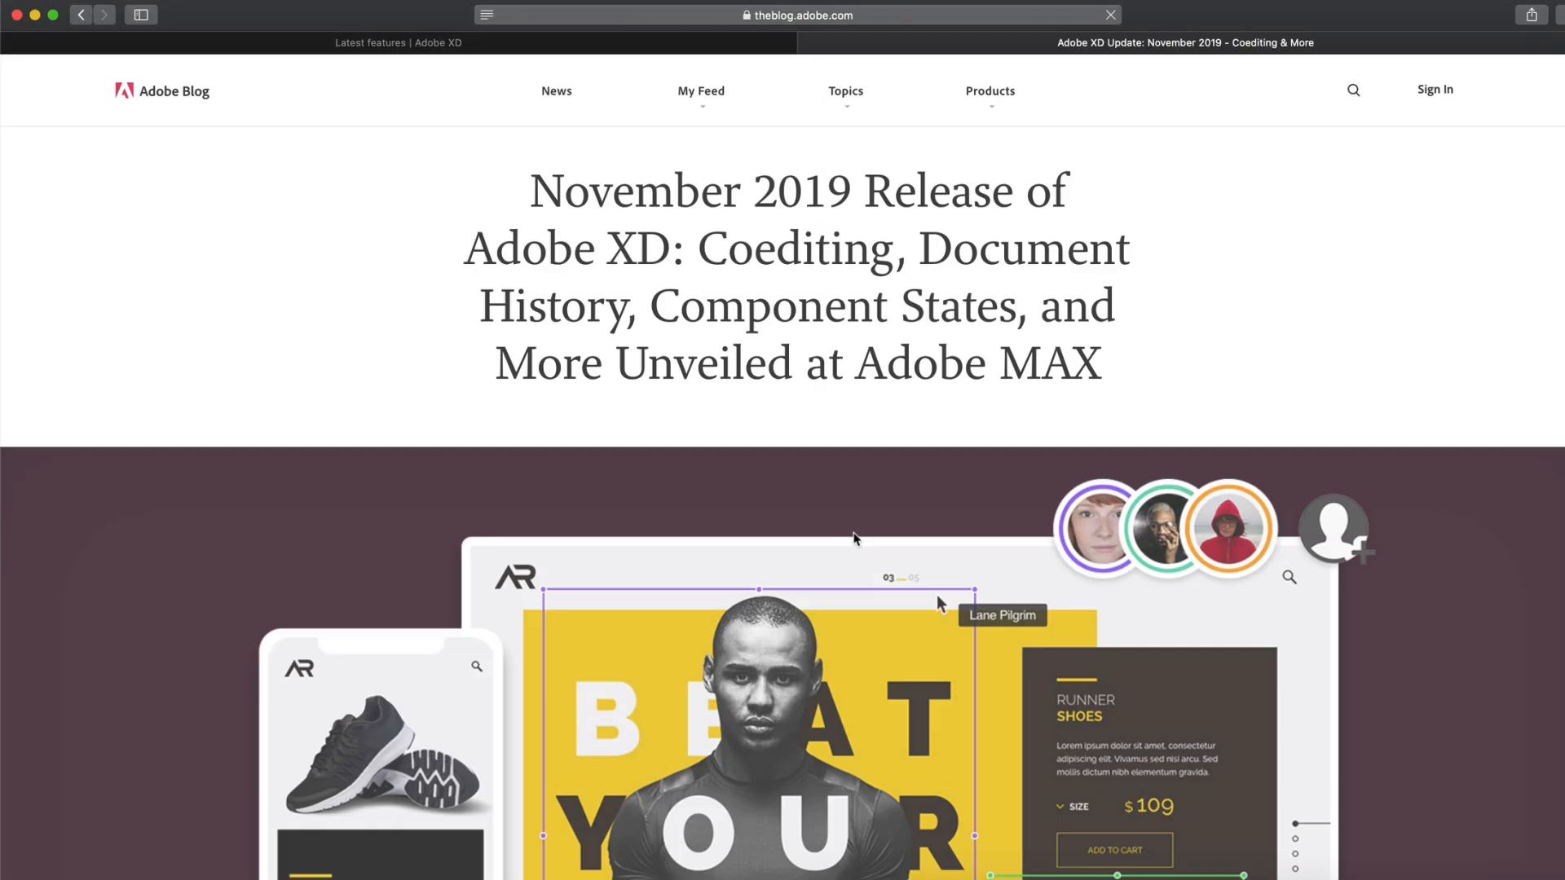
scroll(1321, 336, "down", 15)
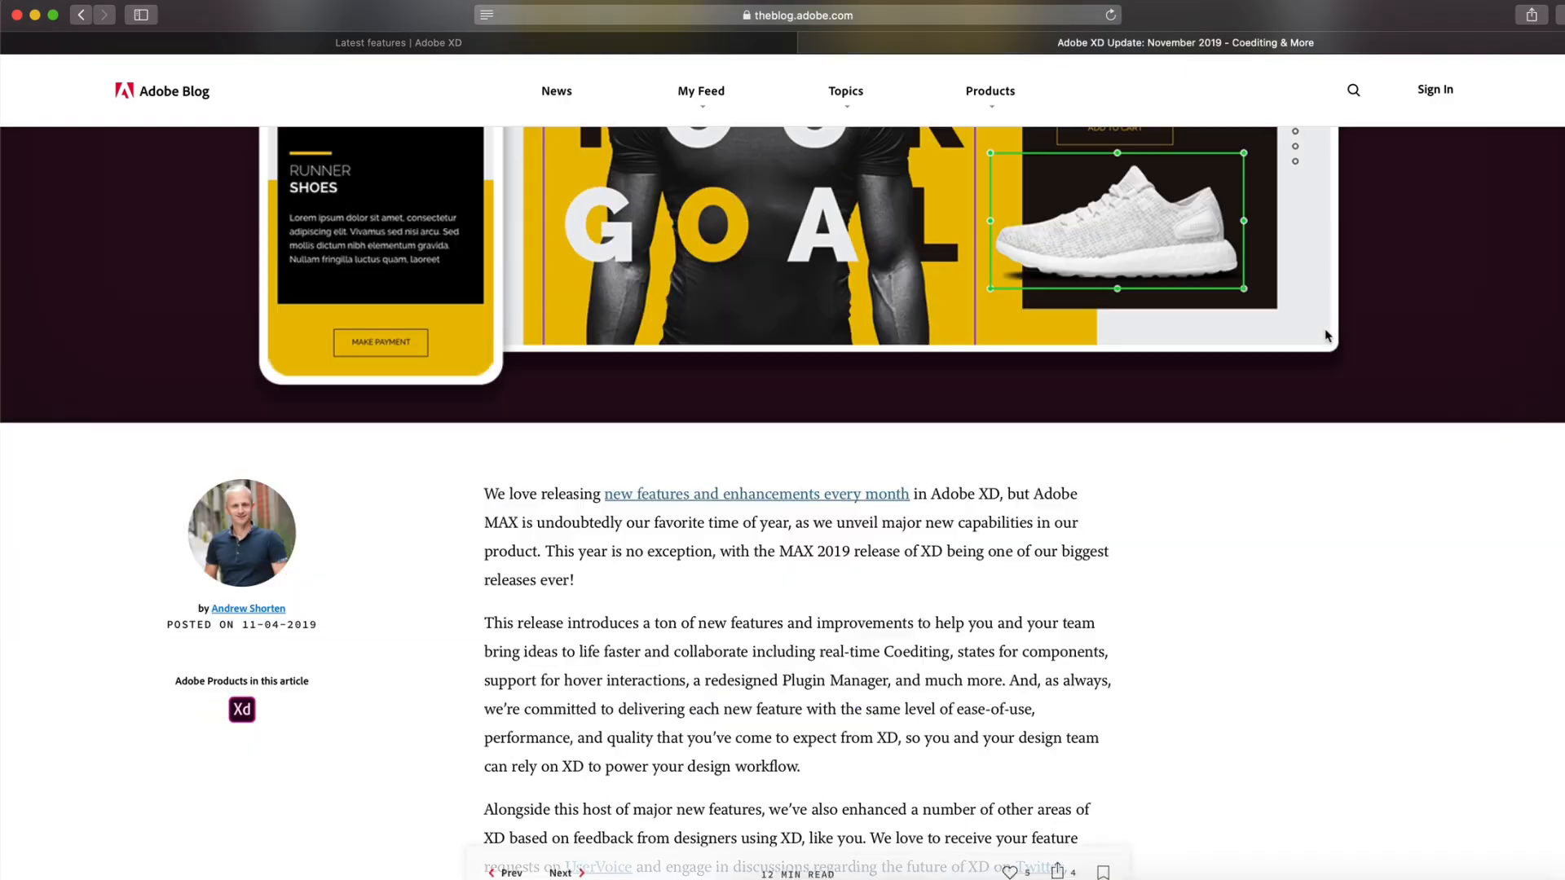
scroll(1328, 336, "down", 7)
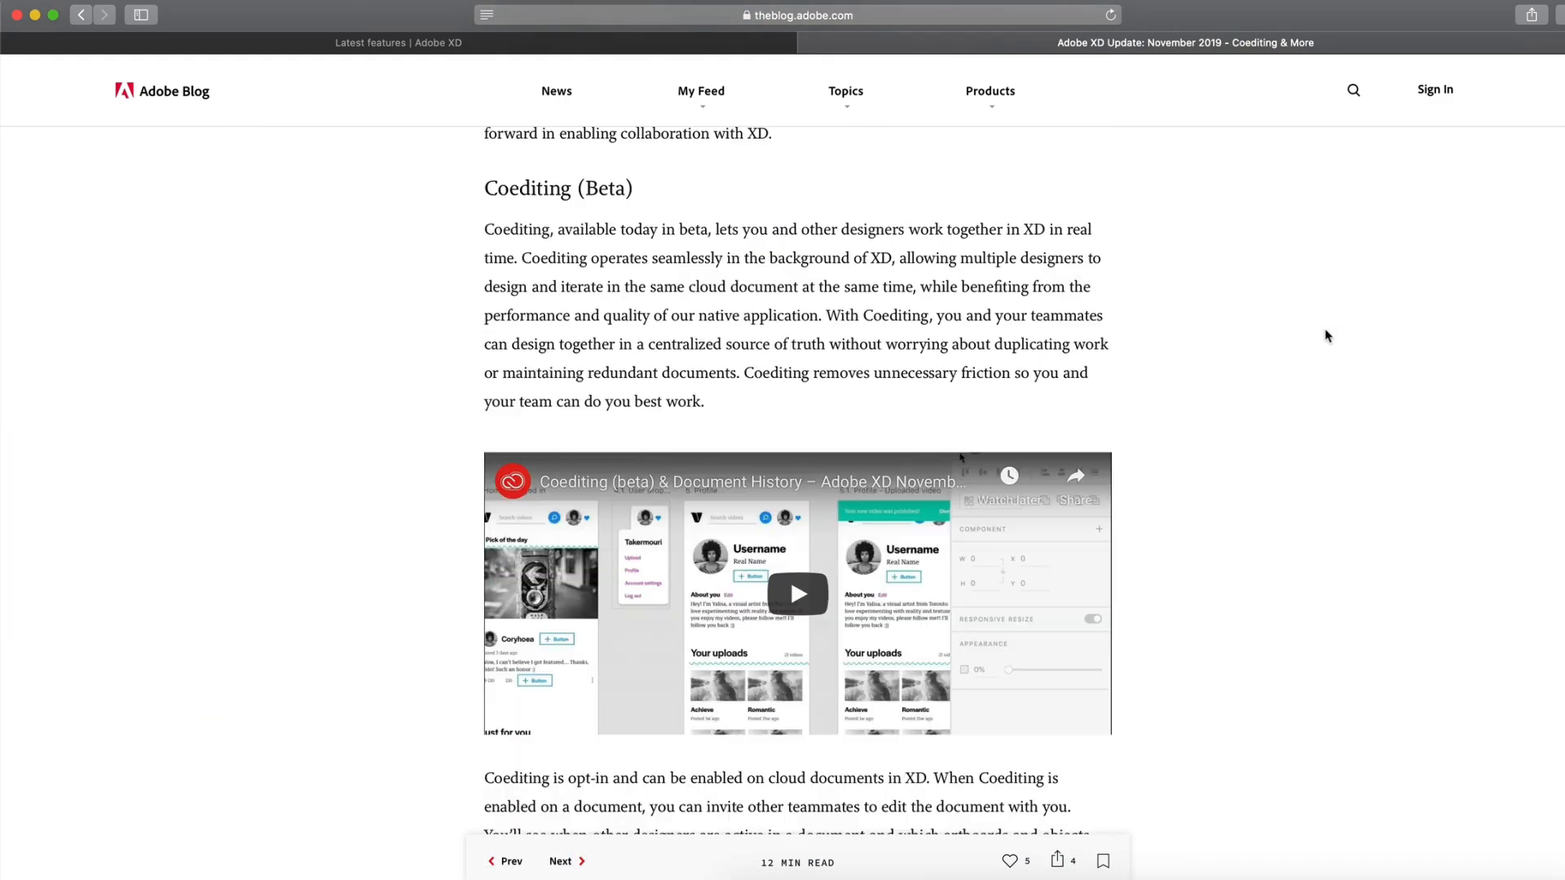
scroll(1327, 335, "down", 12)
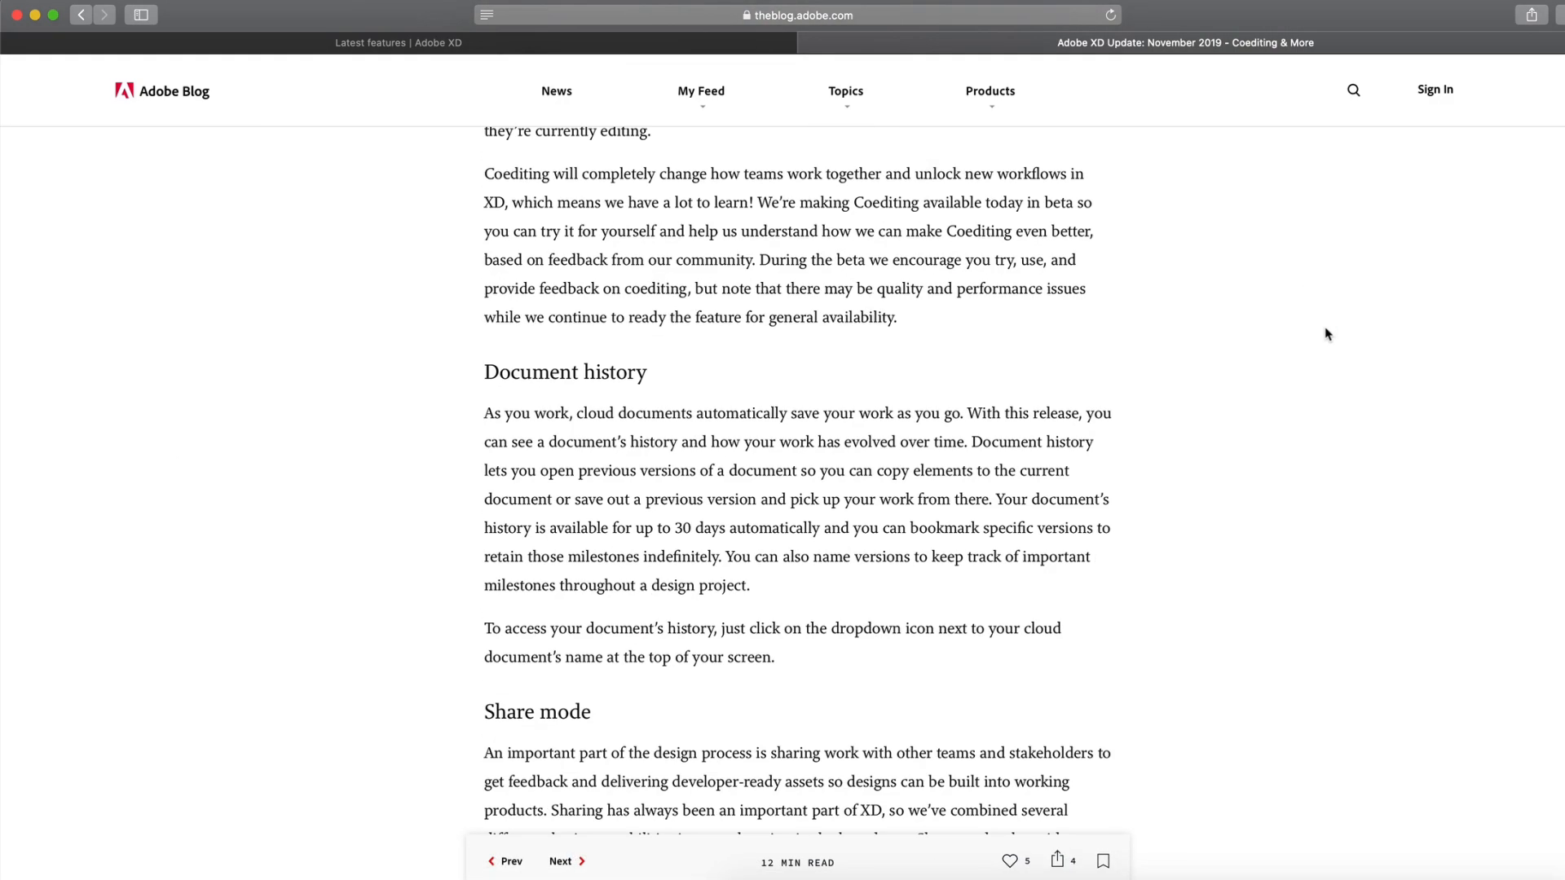
scroll(1327, 333, "down", 20)
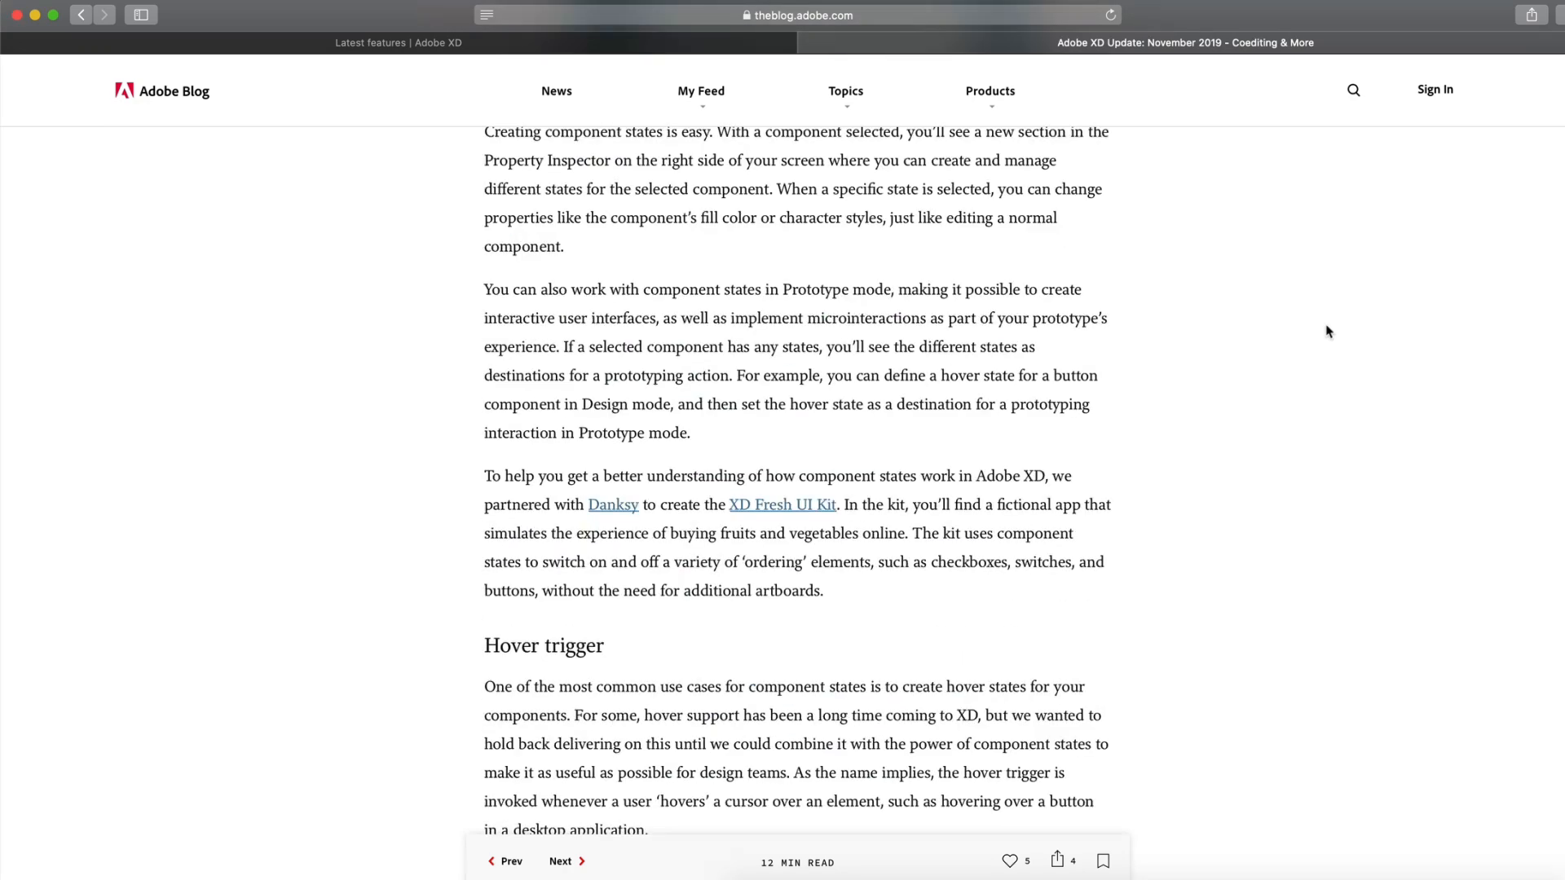
scroll(1327, 332, "down", 11)
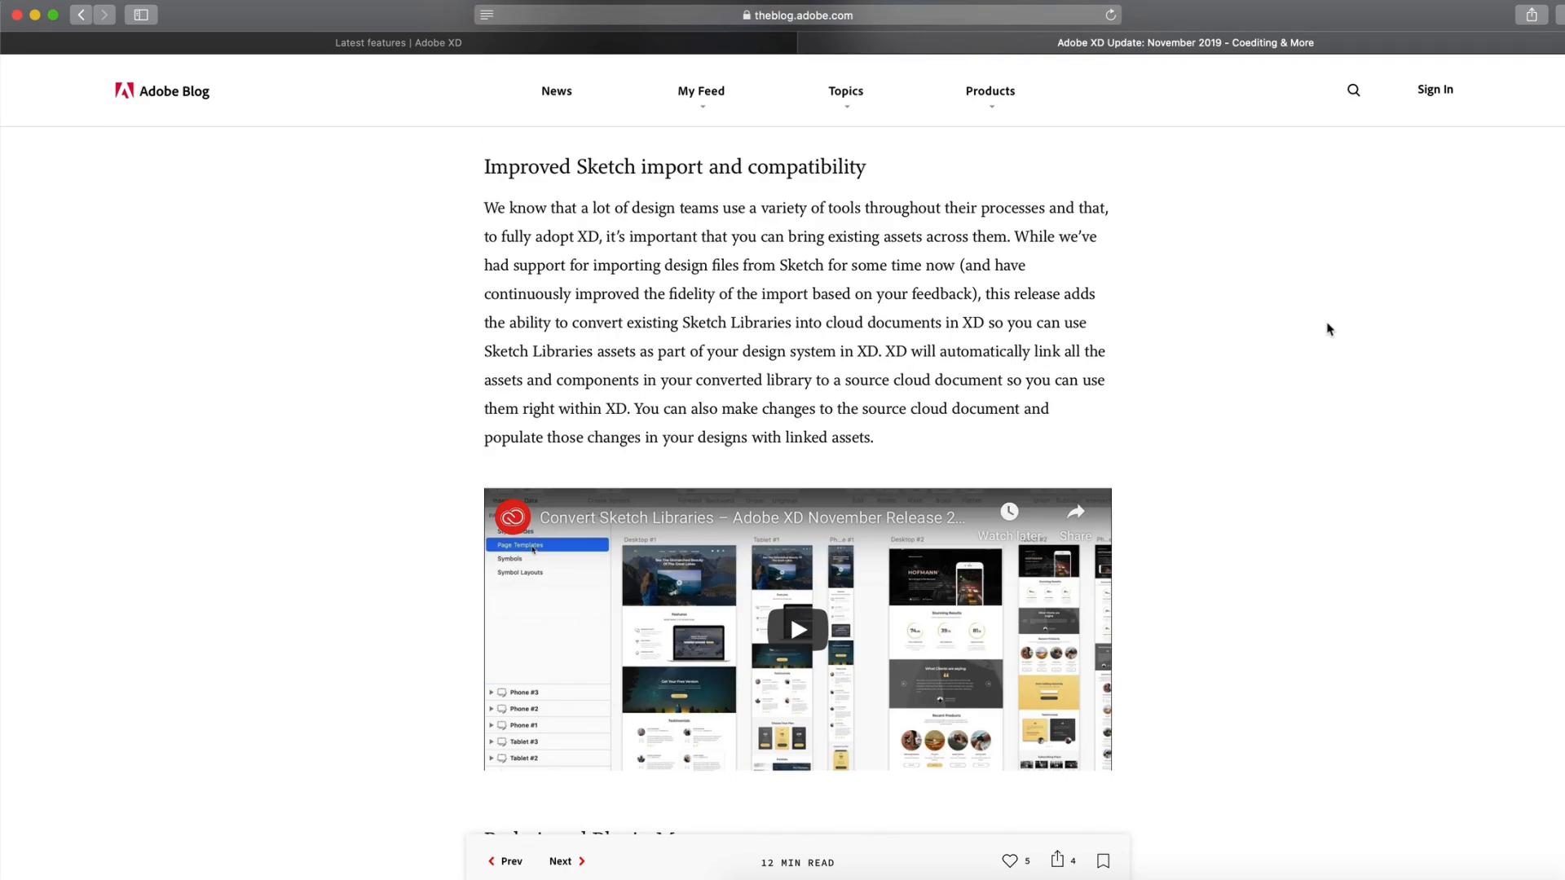
- Highlight the Sketch import heading, skim the Plugin Manager section, and return to the Latest features page
left_click_drag(493, 165, 885, 171)
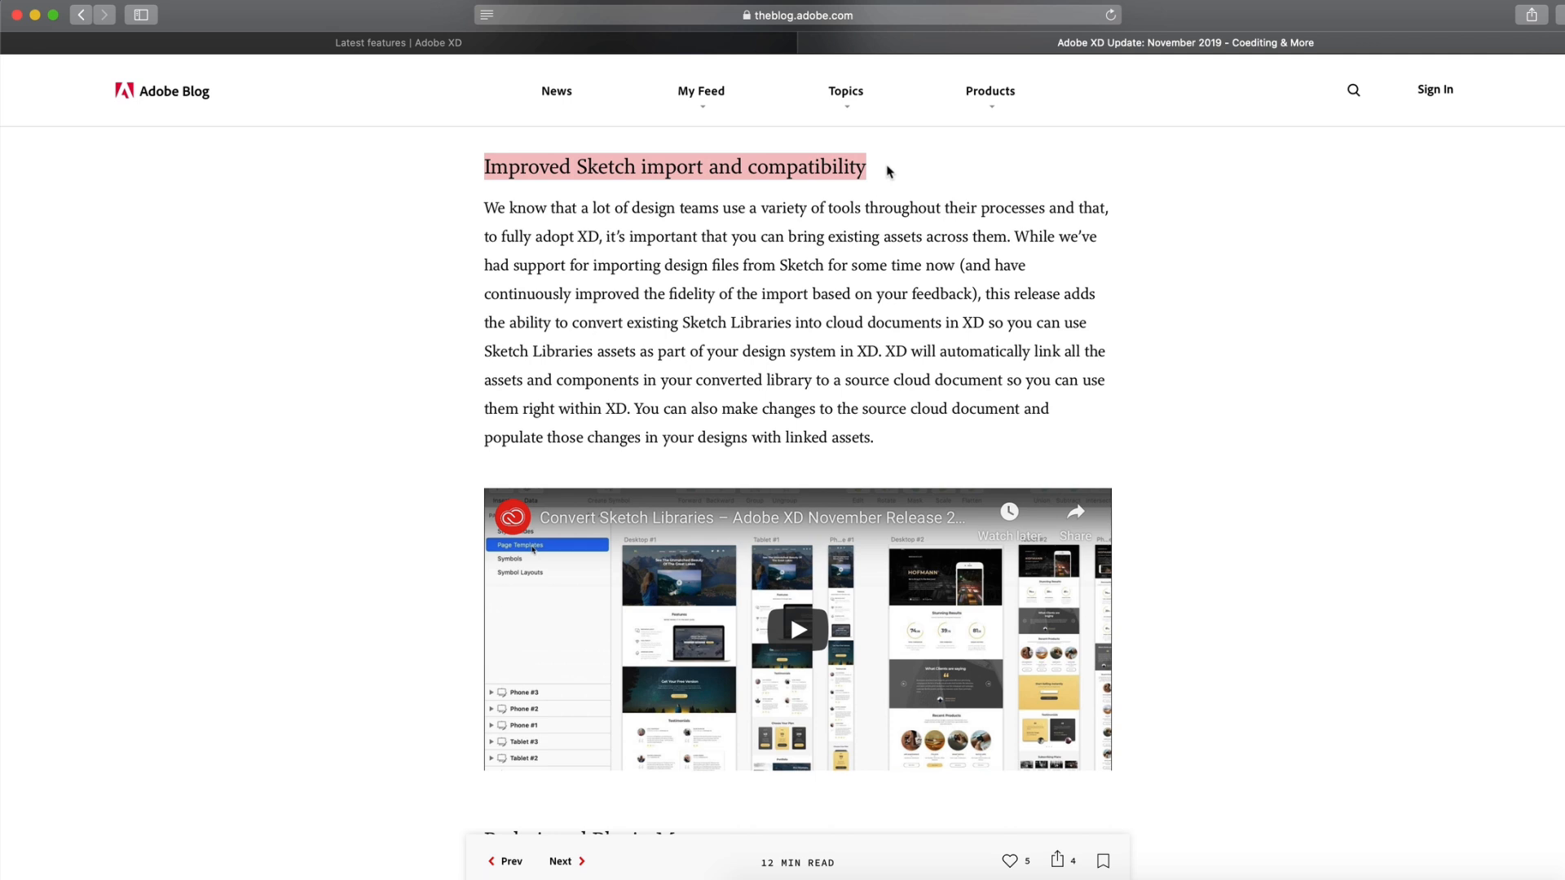
left_click(888, 171)
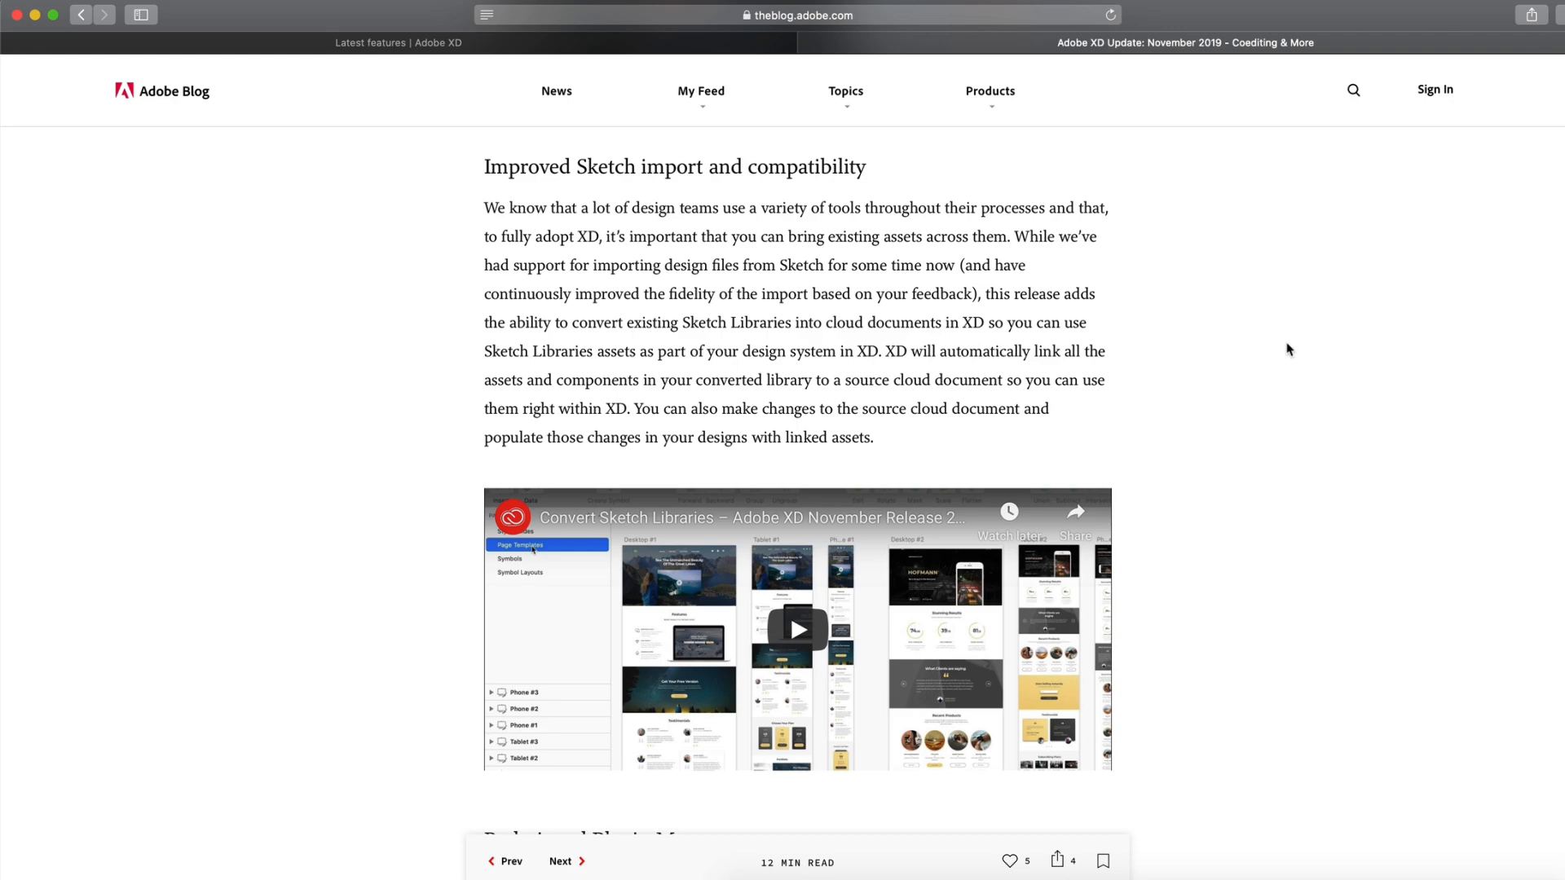
scroll(1292, 347, "down", 6)
scroll(1292, 349, "down", 15)
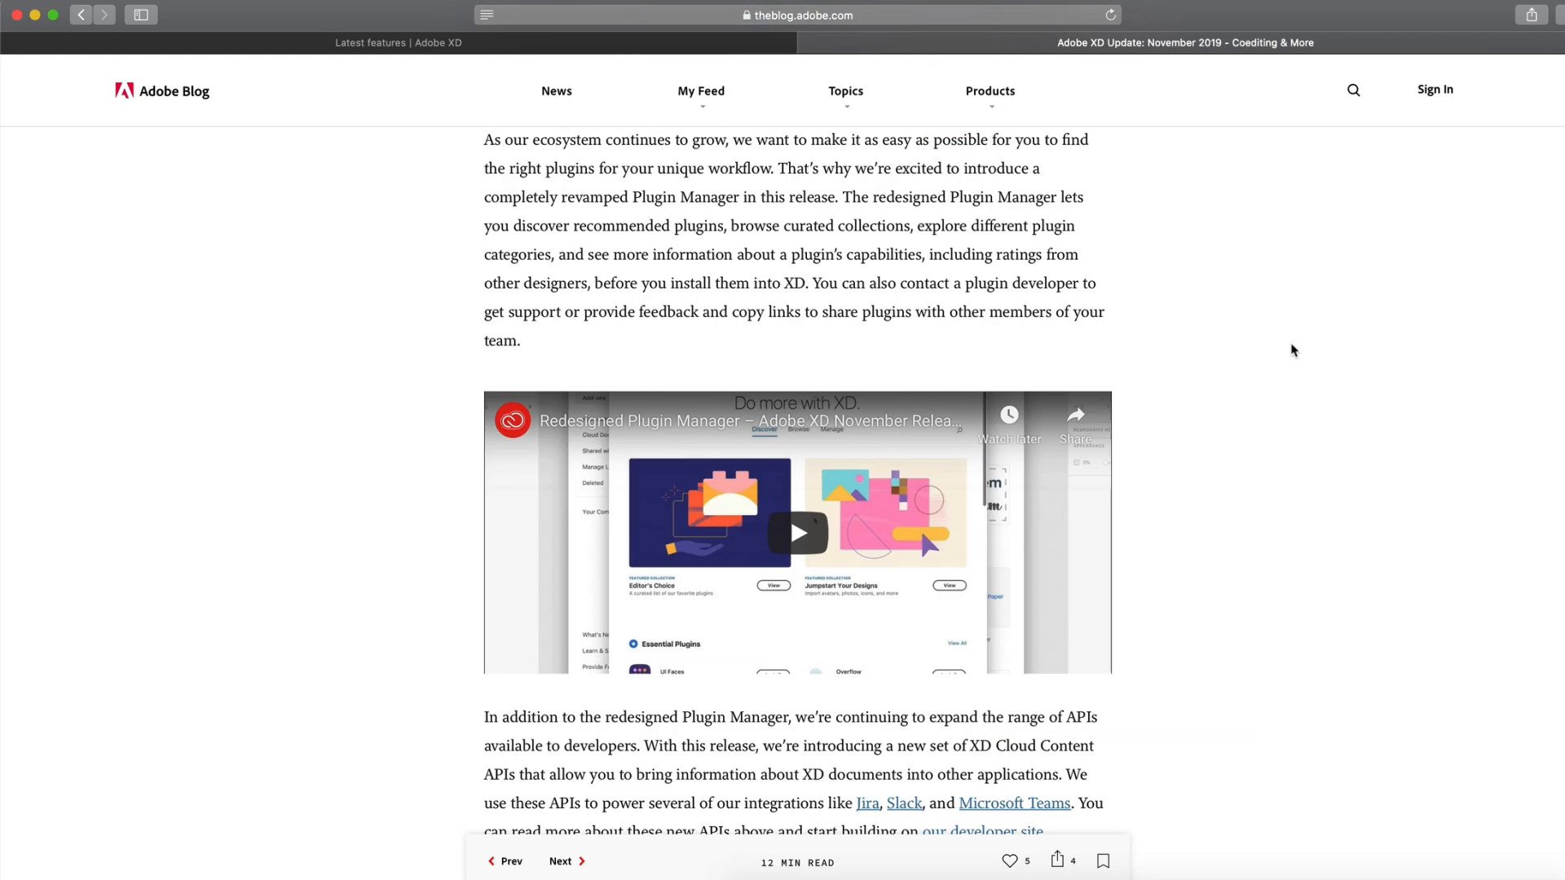
scroll(1293, 350, "up", 20)
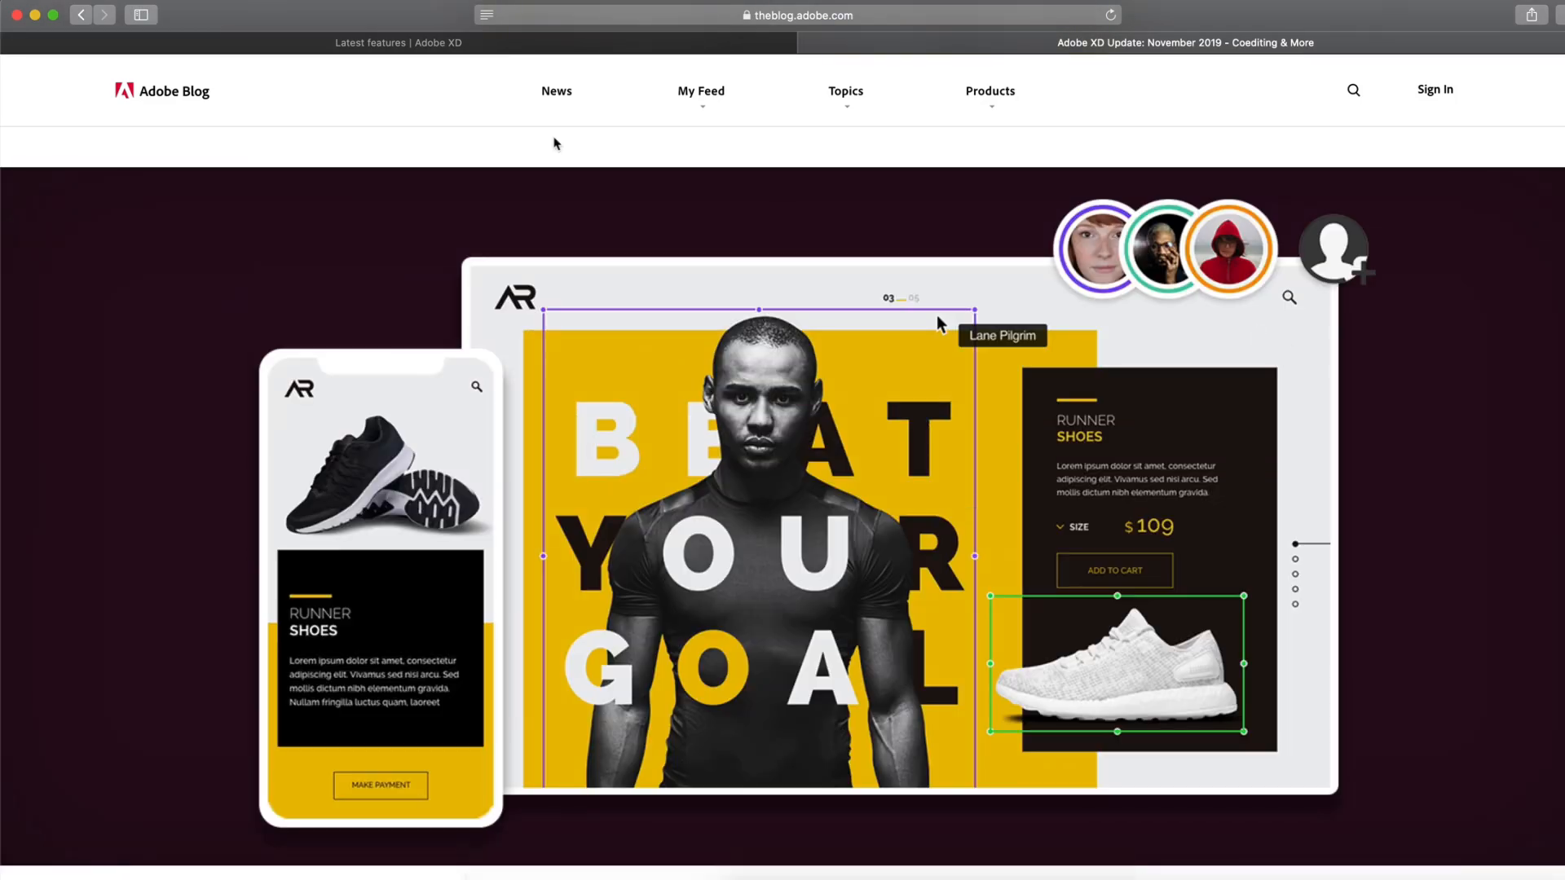
left_click(391, 49)
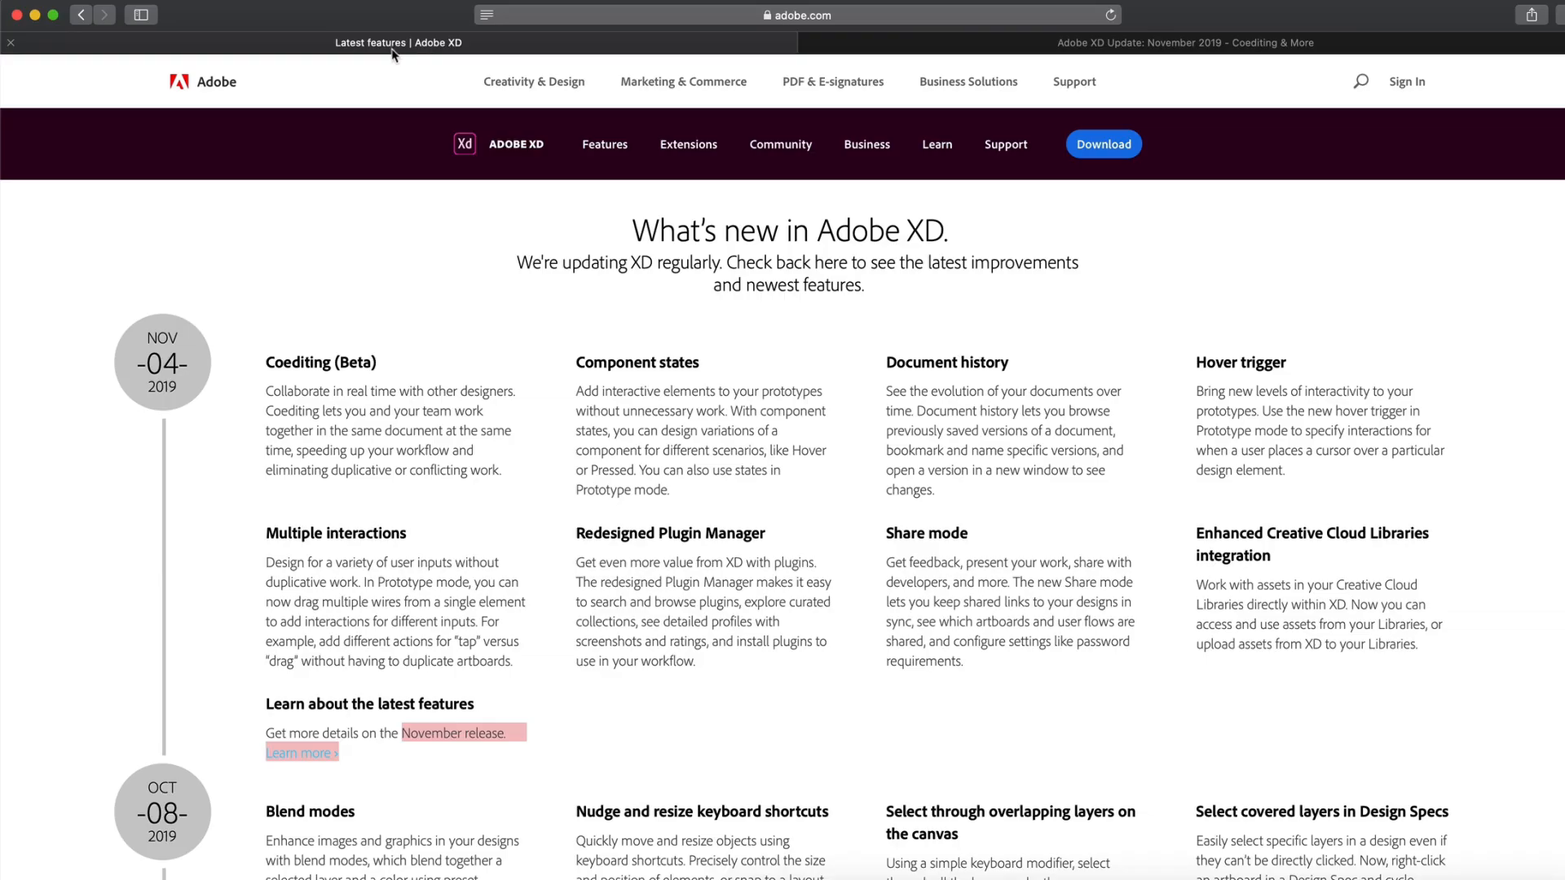